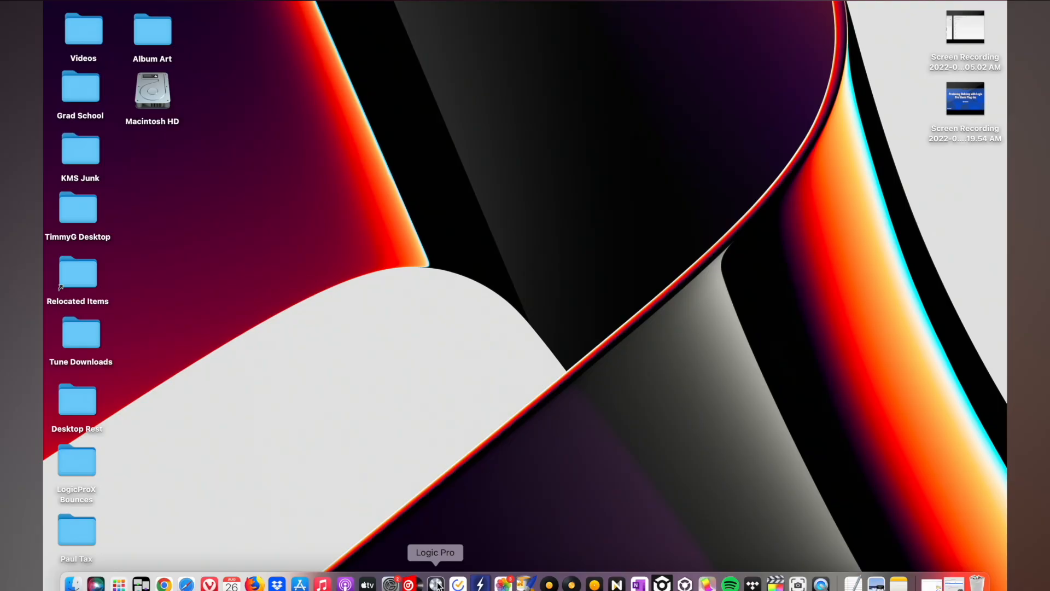
Launch Logic Pro and create a full-screen project from the Blank 150bpm template in My Templates
click(437, 583)
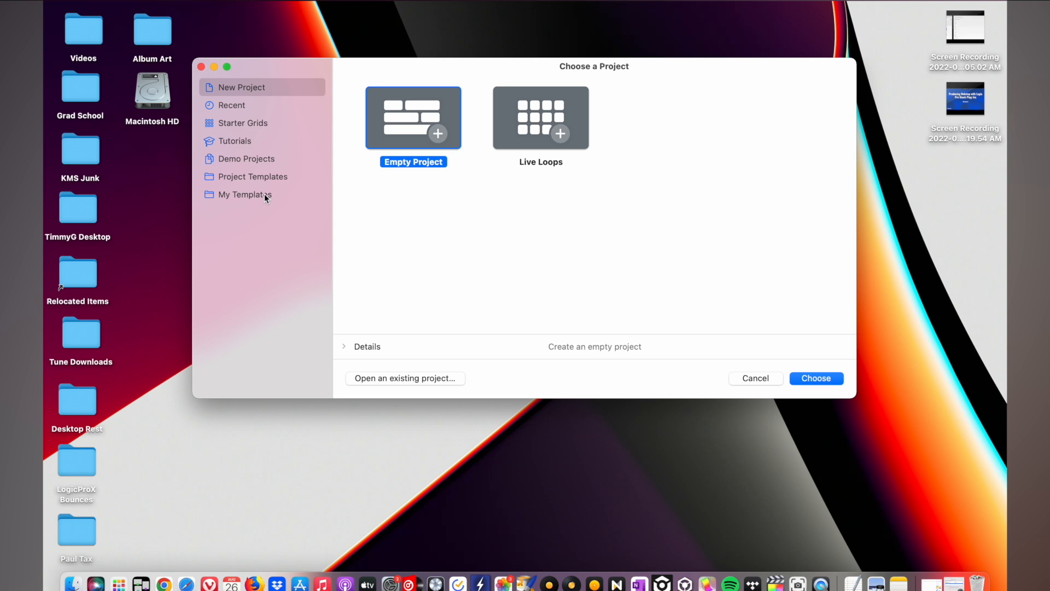
click(265, 195)
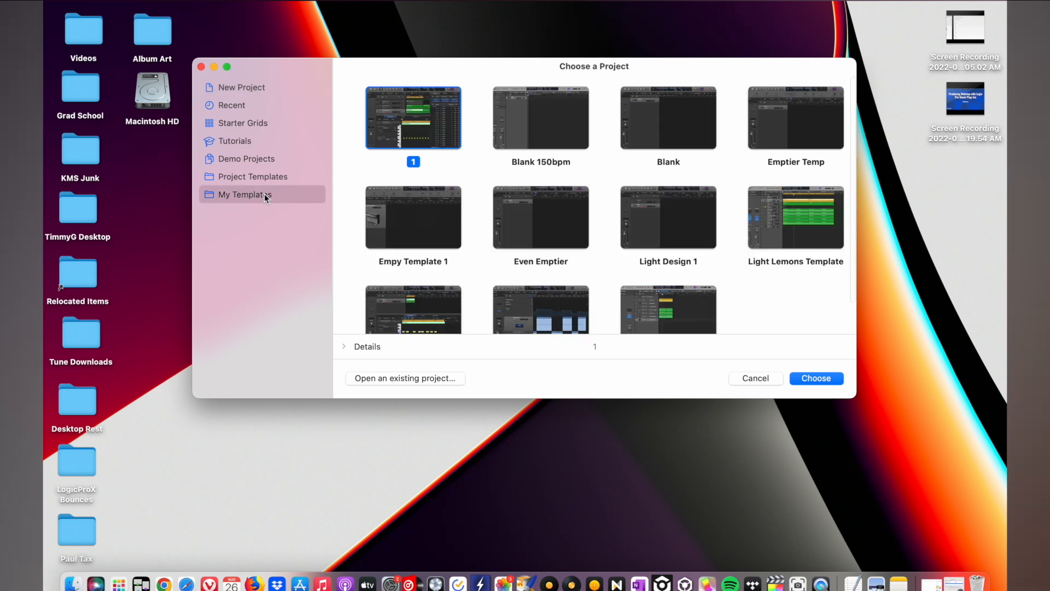
click(564, 140)
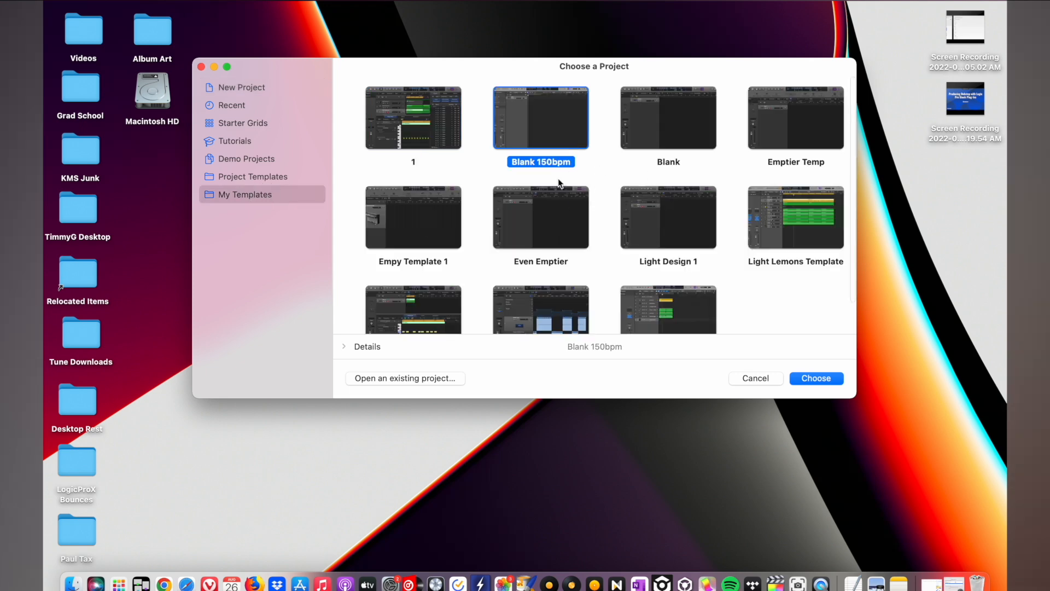
click(817, 379)
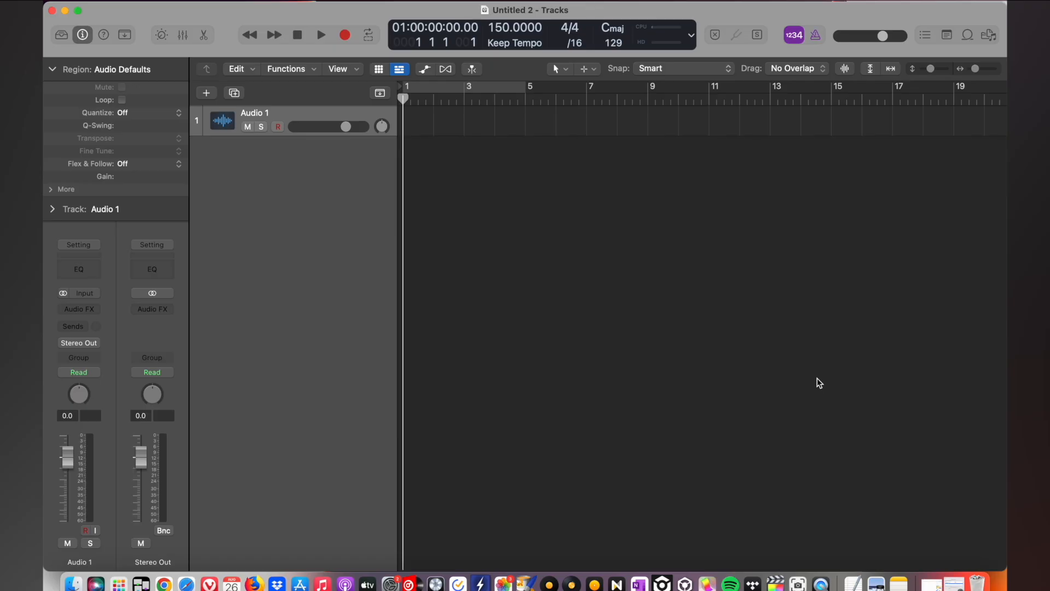
click(78, 11)
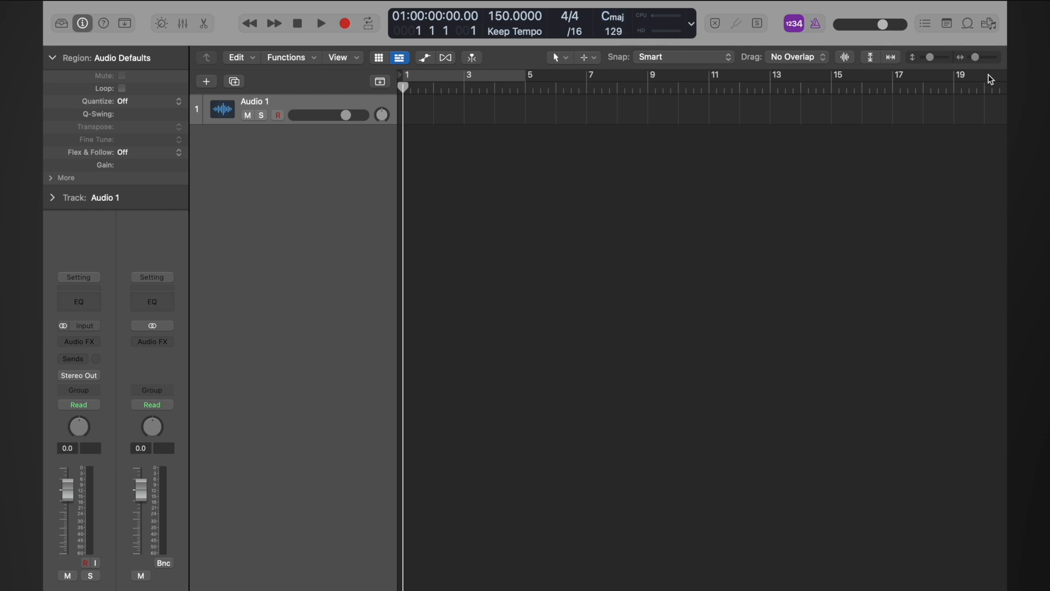
Set the project key signature to F minor and collapse the region parameters in the inspector
click(613, 18)
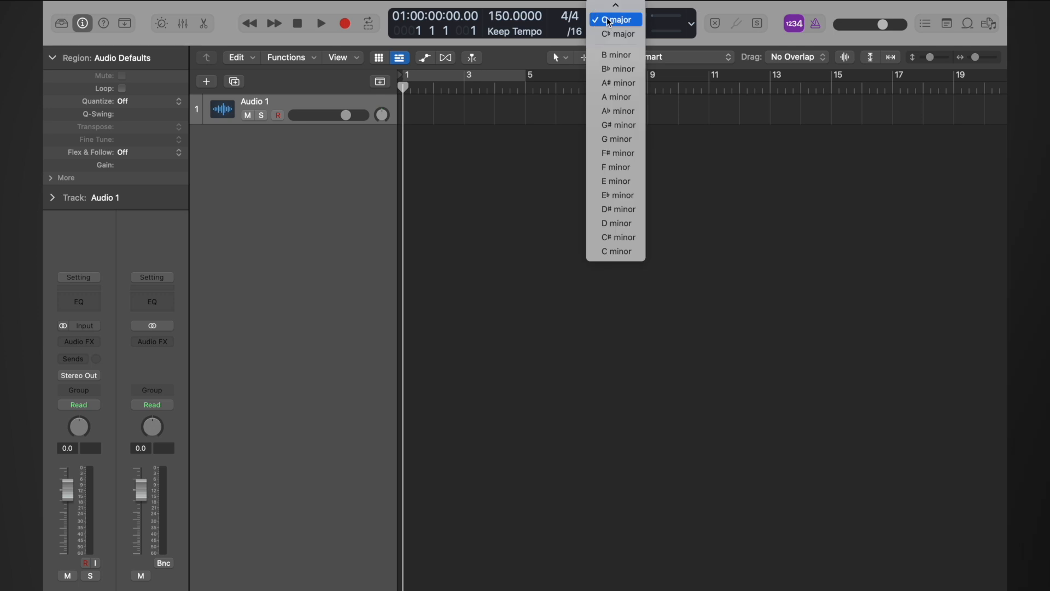
click(628, 167)
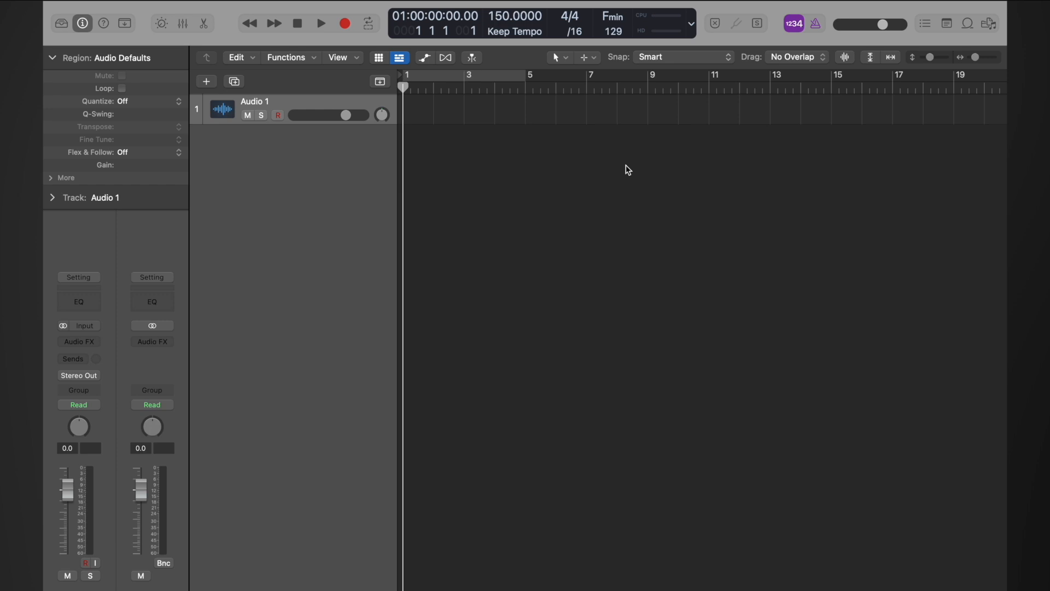
click(52, 58)
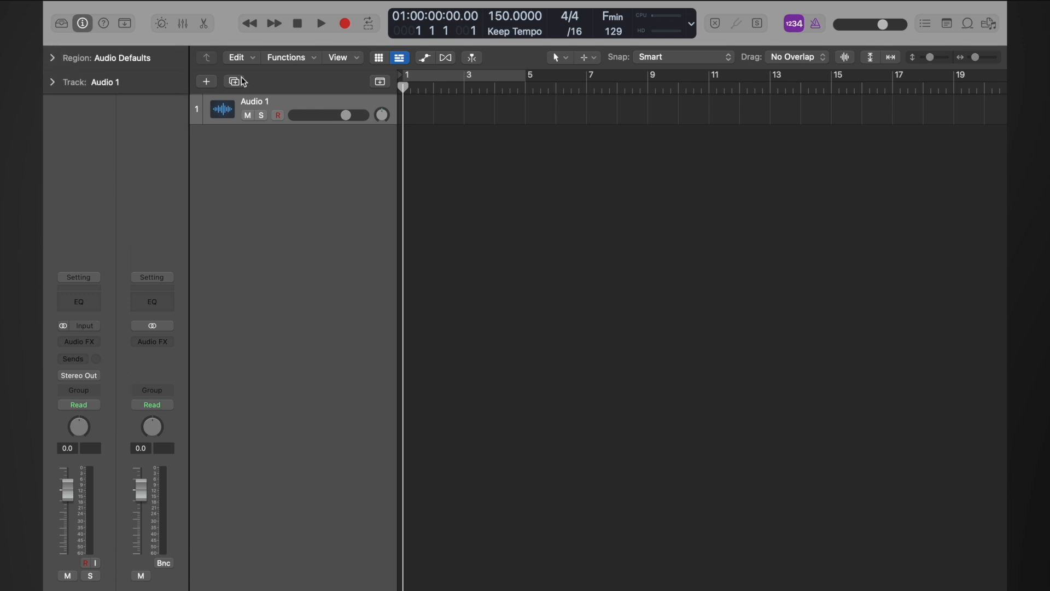
Create one software instrument track with Drum Synth in mono as its instrument
click(207, 82)
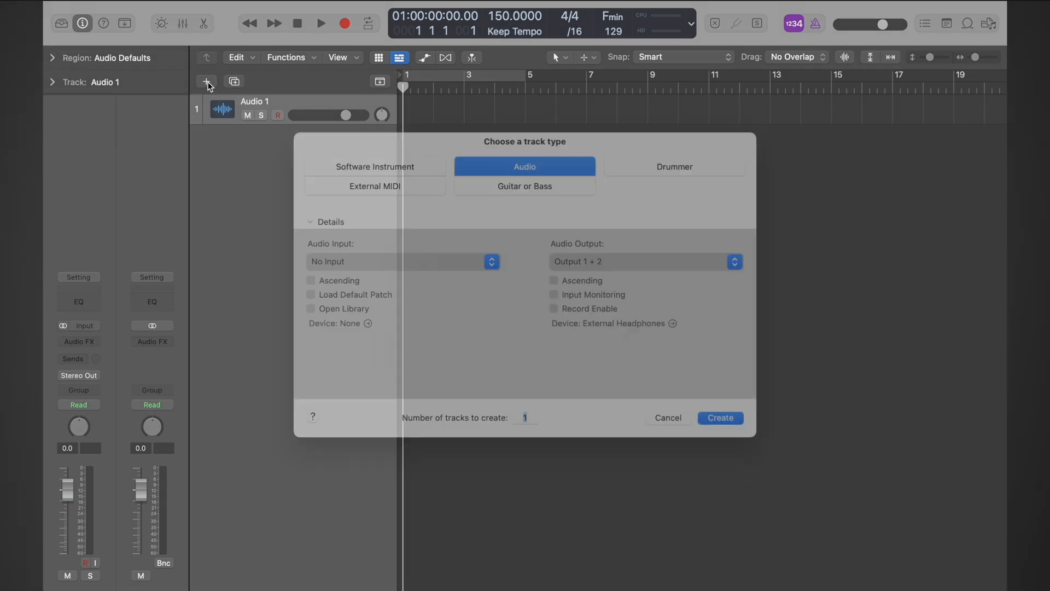
click(418, 185)
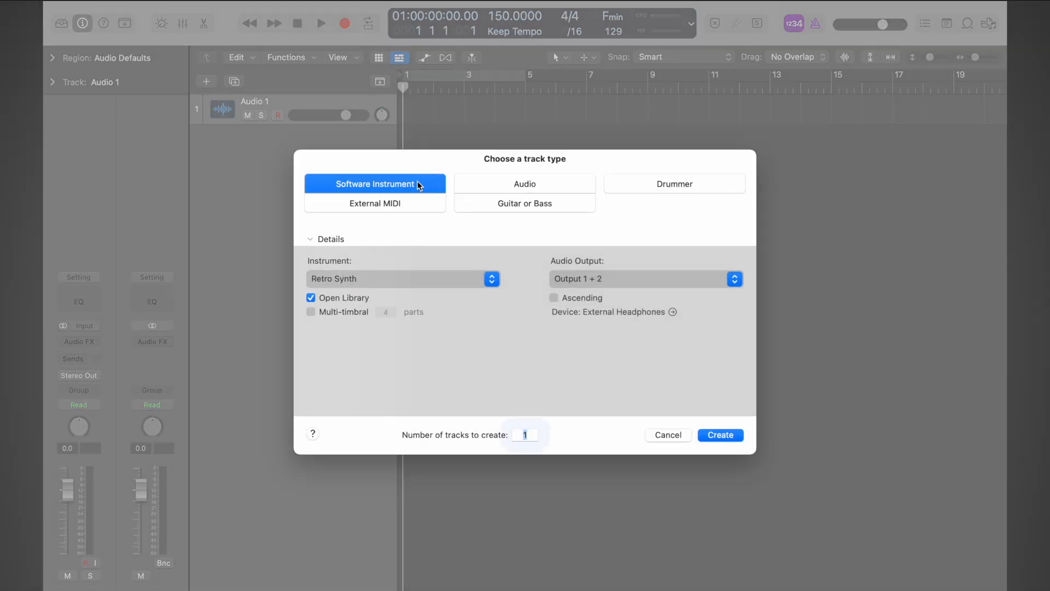
click(408, 274)
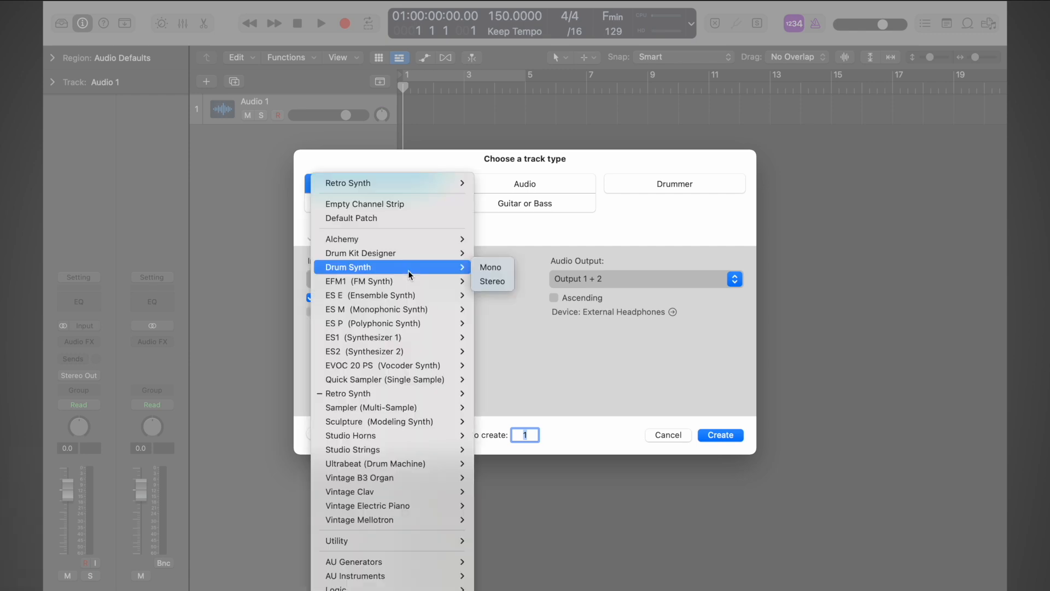
click(494, 267)
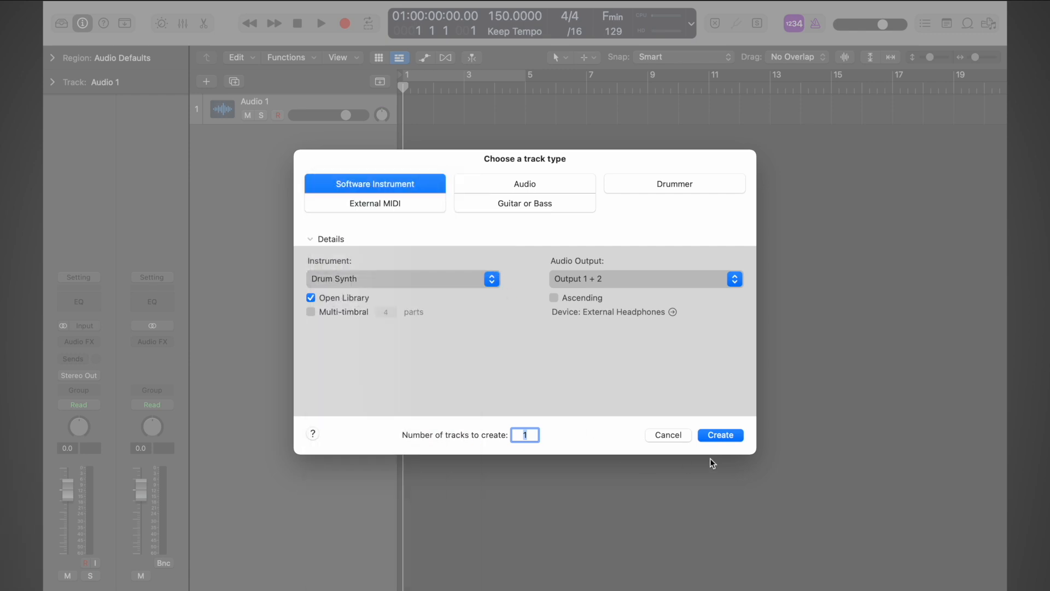
click(728, 434)
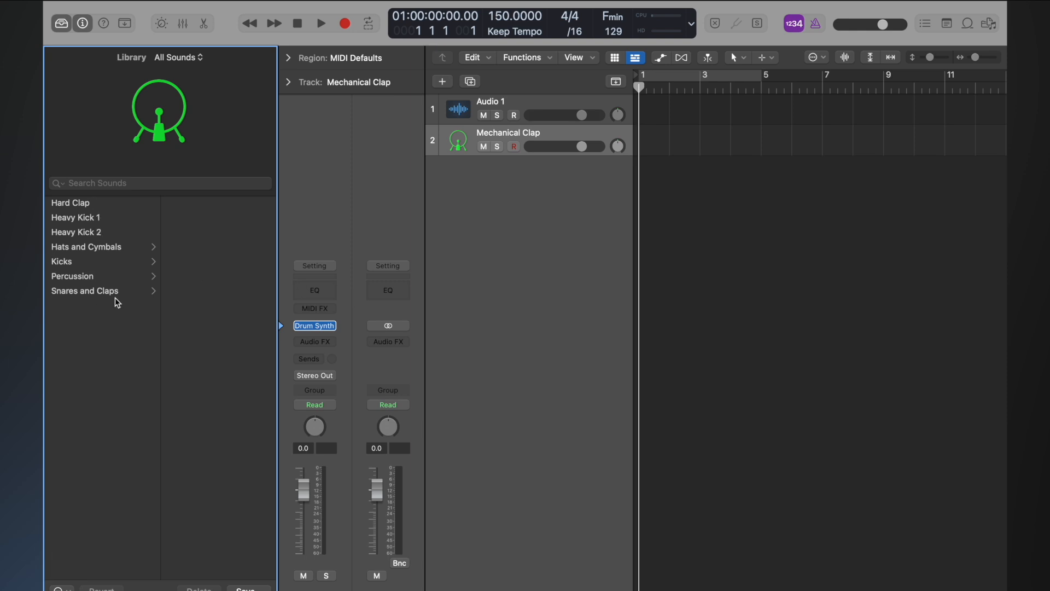
Hide the sound library, open the track's Drum Synth, and switch its sound category to Kicks
key(y)
click(80, 326)
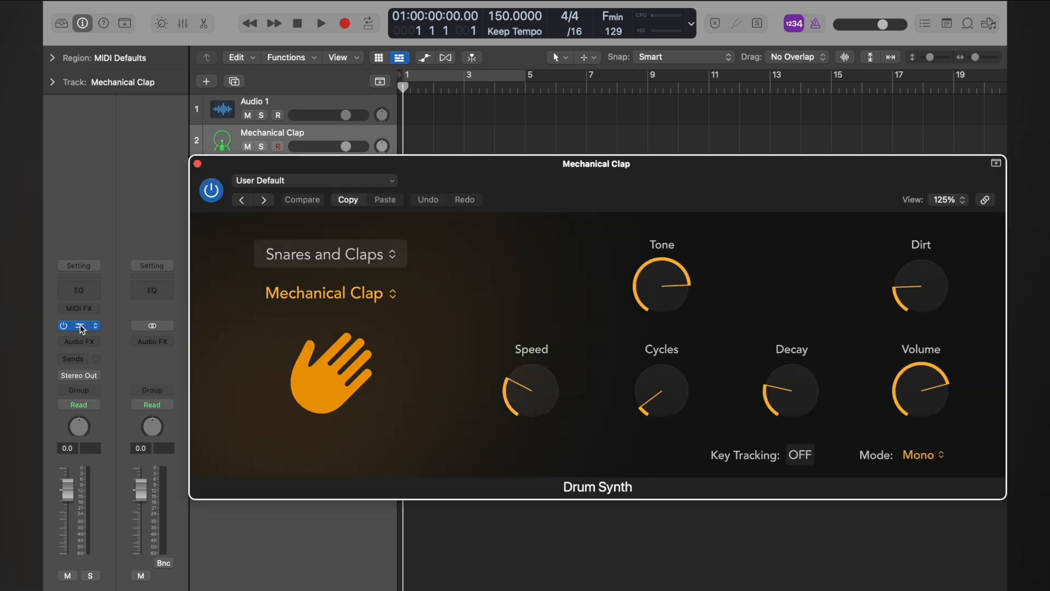
drag(657, 203, 550, 174)
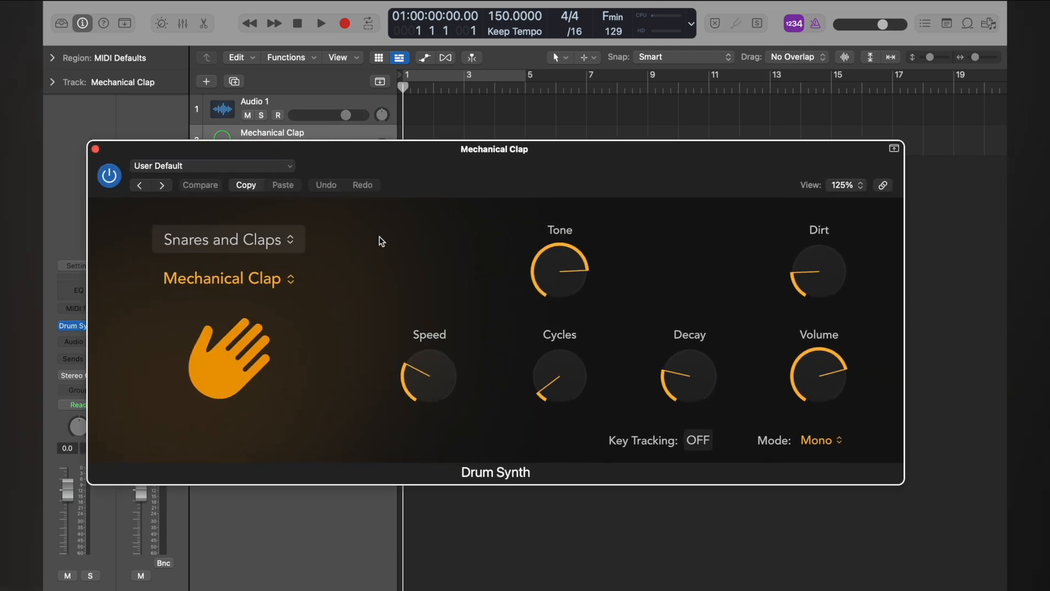
click(303, 242)
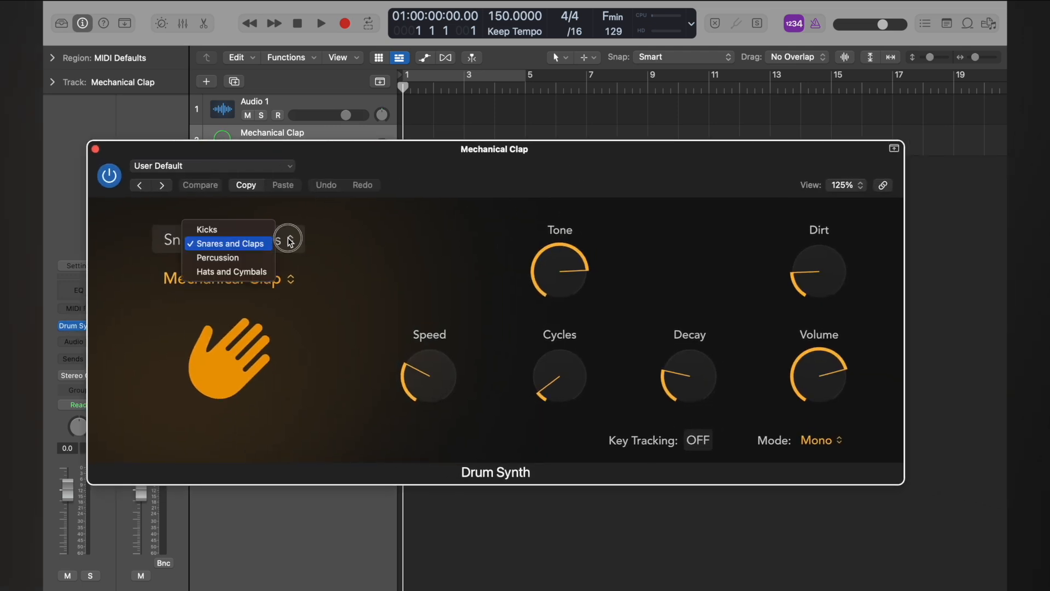
click(241, 230)
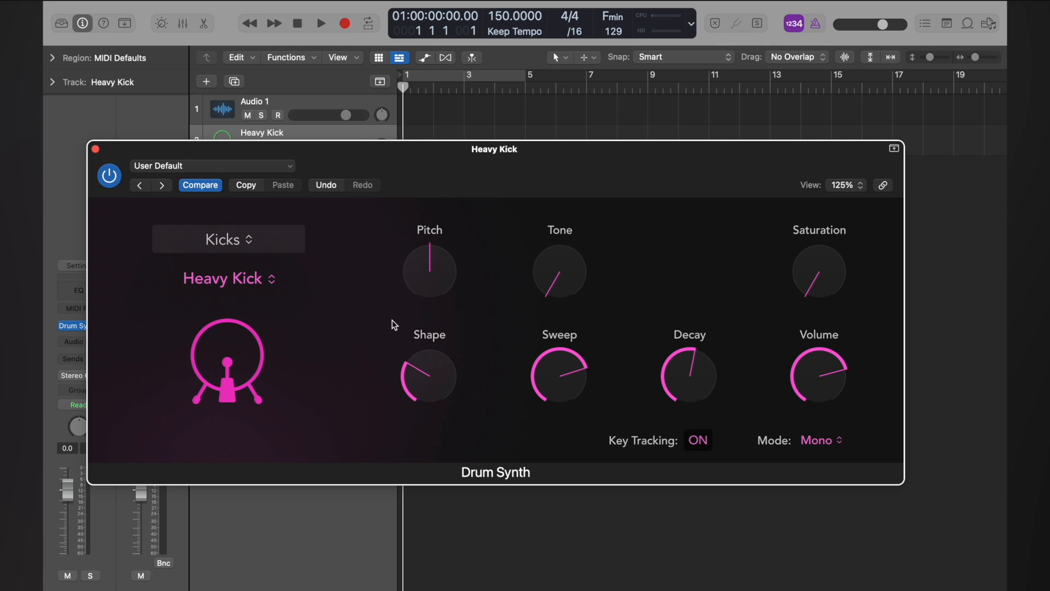
Open Musical Typing beneath the Drum Synth window and set its octave to C1
key(super+k)
drag(450, 147, 474, 43)
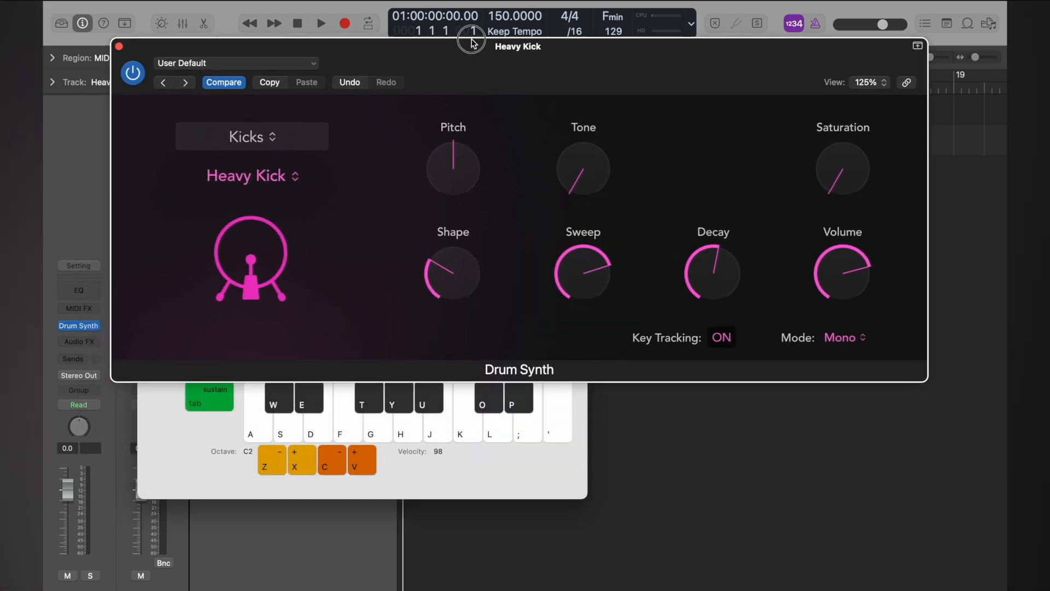
click(524, 467)
drag(478, 317, 597, 406)
key(a)
key(z)
Audition the Heavy Kick by playing several different notes across the C1 octave
key(a)
key(d)
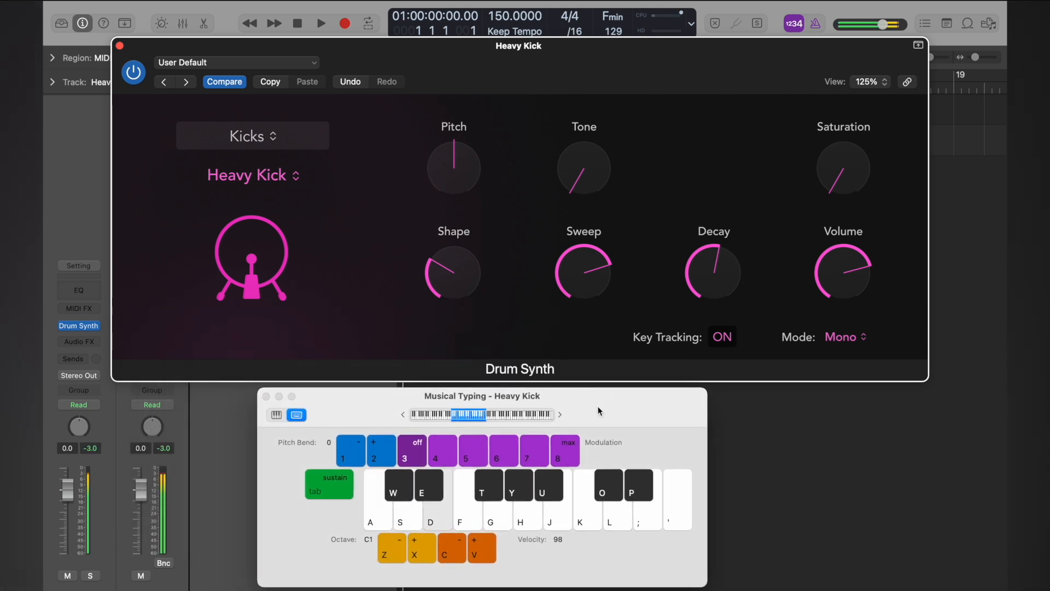
key(f)
key(h)
key(j)
key(k)
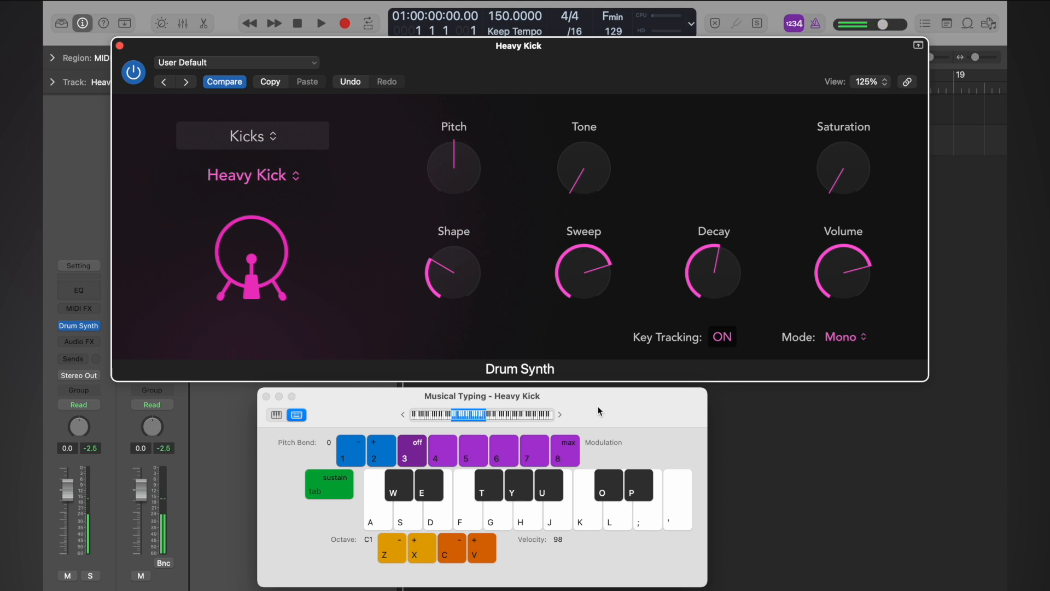
key(a)
key(a)
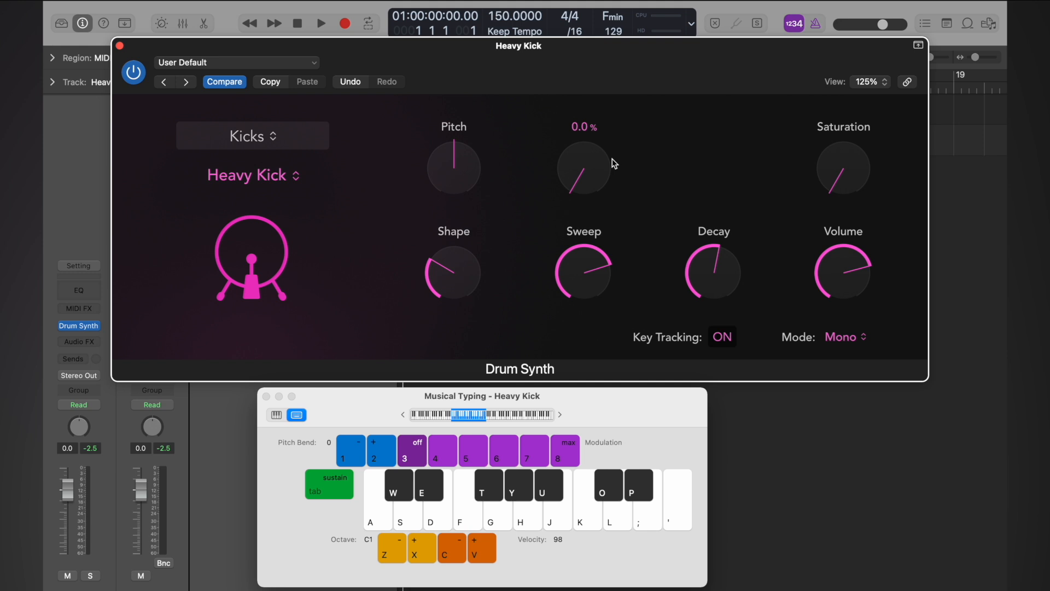
Raise the Heavy Kick's Tone to about 30% while auditioning the F note
key(f)
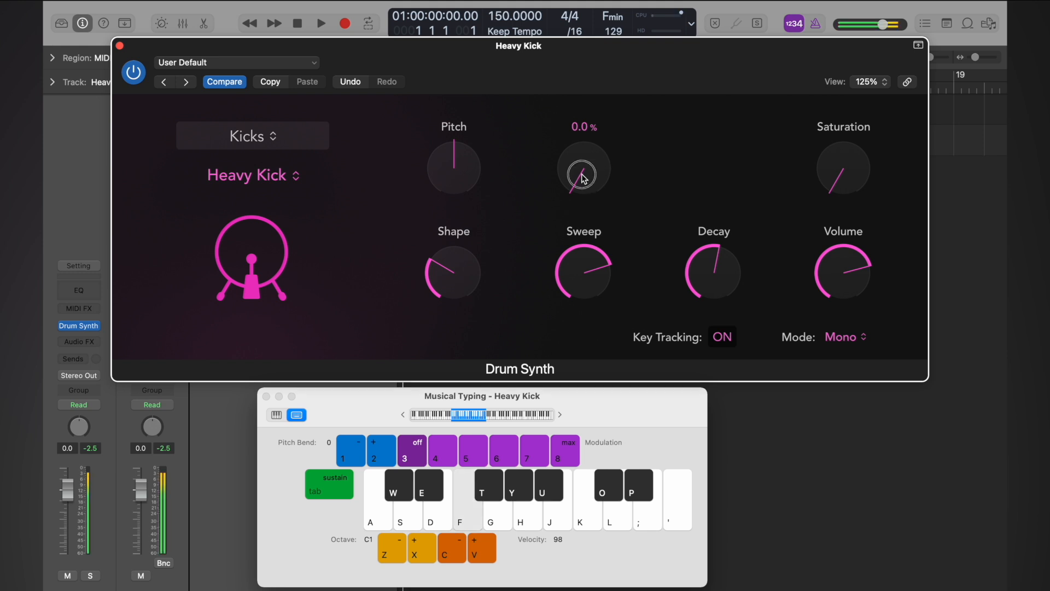
key(f)
drag(589, 167, 594, 120)
key(f)
key(f)
key(f)
key(f)
Raise the Heavy Kick's Shape slightly, to about 34%, and audition the F note repeatedly
mouse_move(465, 234)
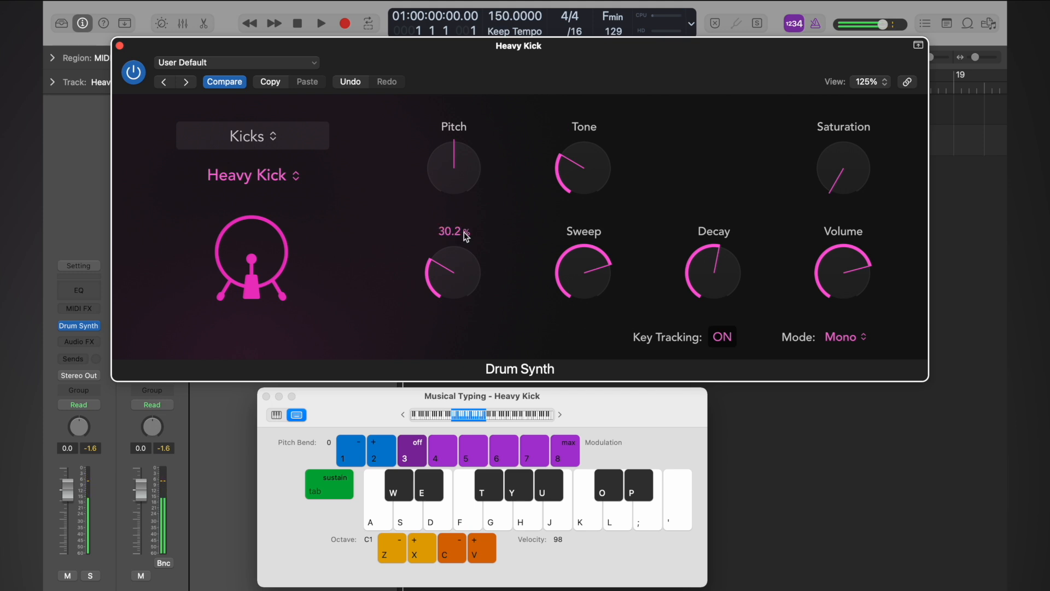
key(f)
mouse_move(459, 280)
mouse_down()
mouse_move(466, 146)
mouse_move(459, 192)
mouse_move(445, 47)
mouse_move(459, 290)
mouse_move(458, 275)
mouse_up()
key(f)
key(f)
key(f)
key(f)
key(f)
key(f)
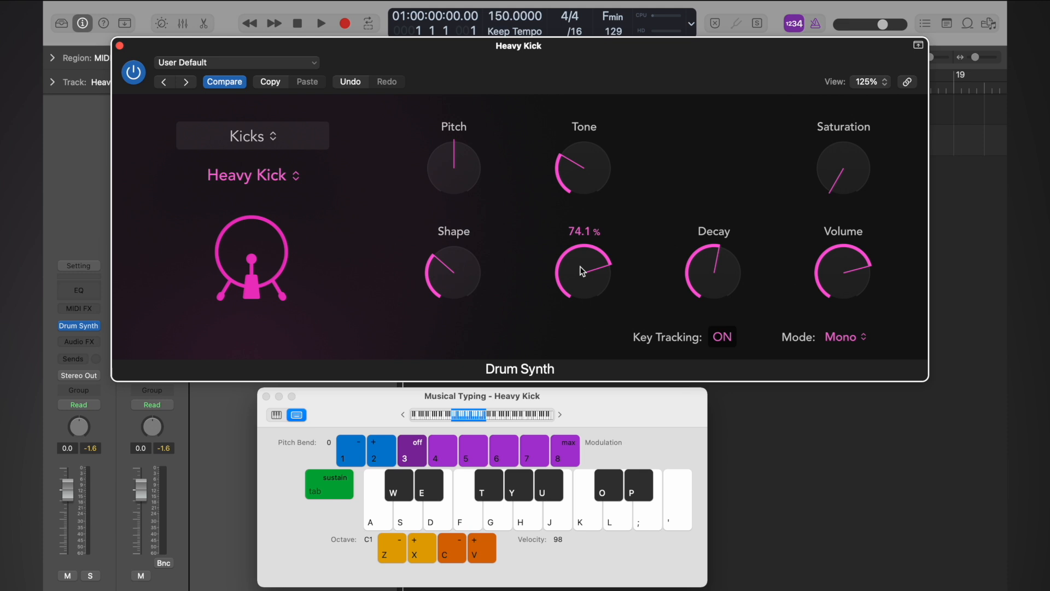
Audition the Heavy Kick with Sweep at 0%, and set Sweep to 100%
key(f)
drag(579, 267, 595, 415)
key(f)
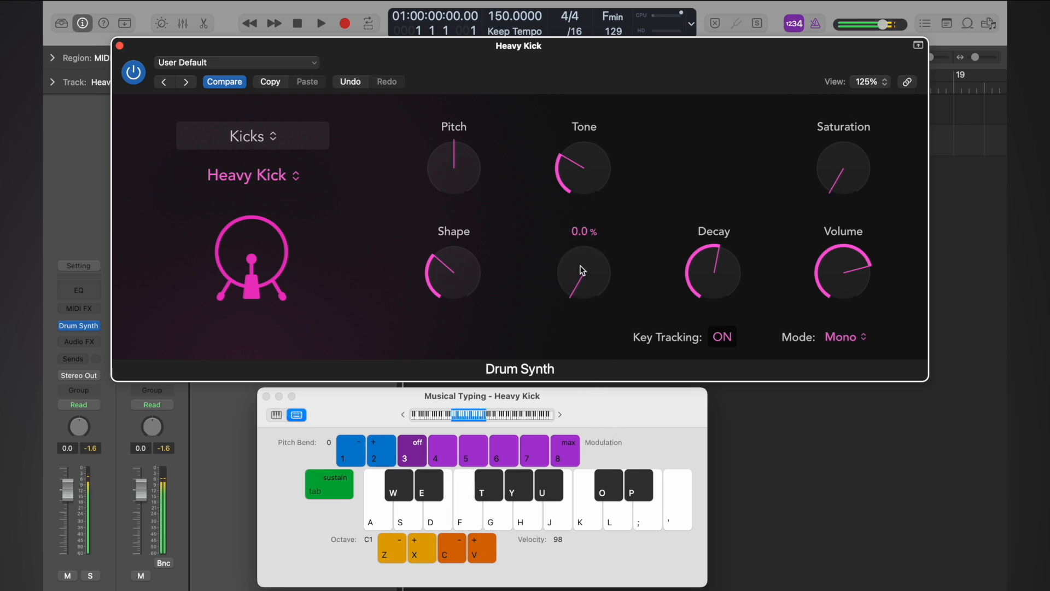
key(f)
key(f)
drag(584, 284, 574, 36)
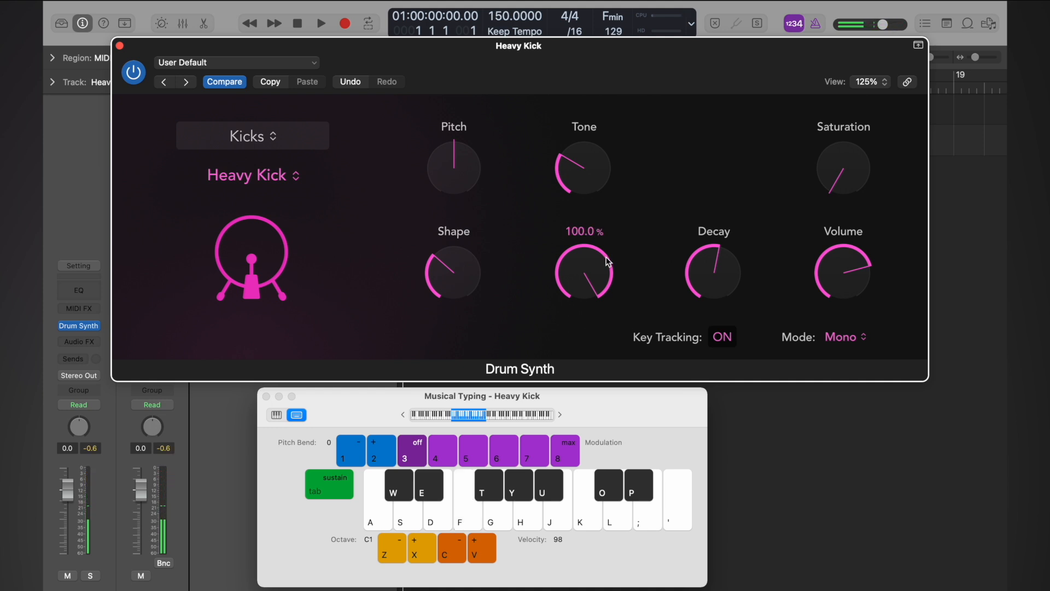
key(a)
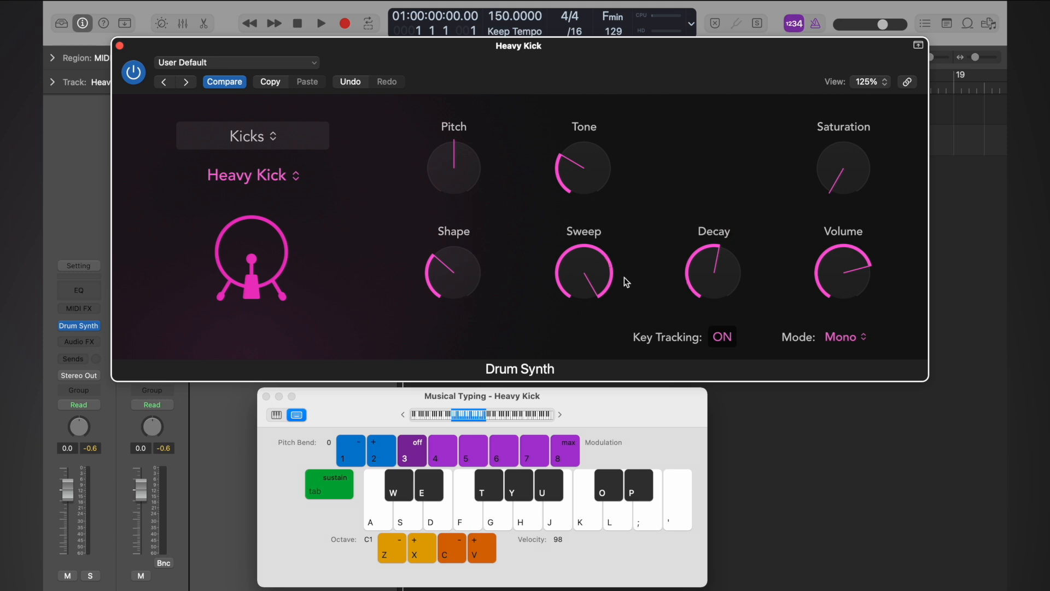
Audition the Heavy Kick with Decay at its maximum and at its minimum
mouse_move(744, 284)
drag(722, 271, 721, 96)
key(a)
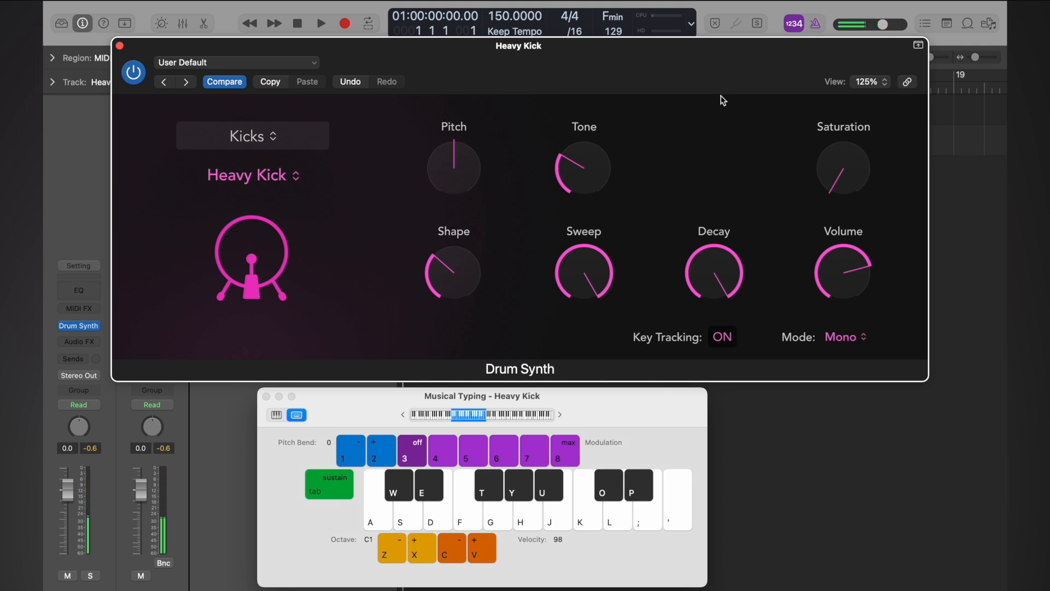
mouse_move(739, 240)
drag(722, 261, 696, 402)
key(f)
key(f)
key(f)
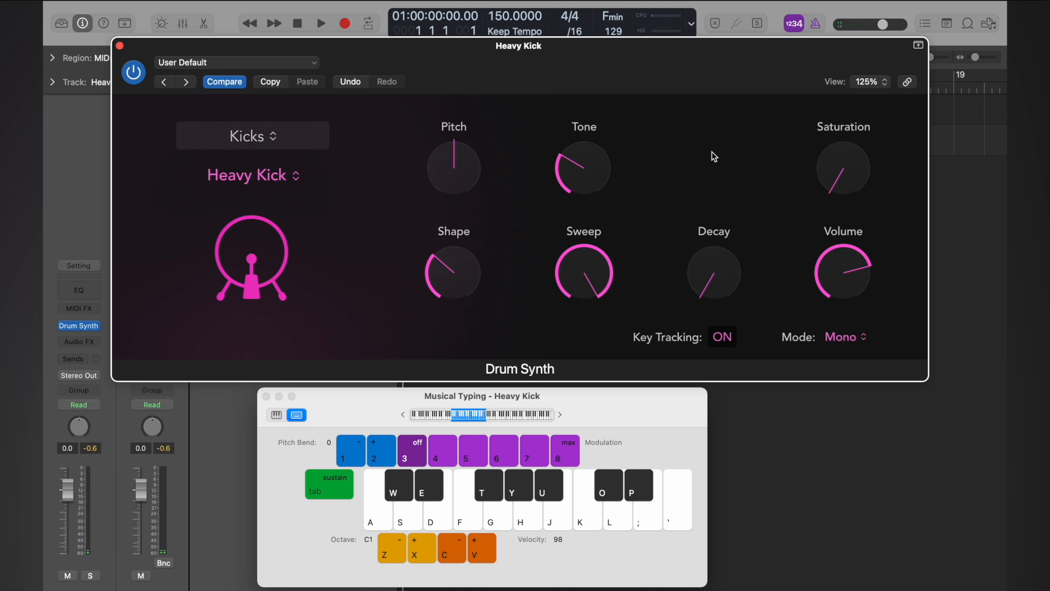
Set the Heavy Kick's Decay to about 10% and audition the F note repeatedly
mouse_move(690, 293)
mouse_move(720, 256)
mouse_down()
mouse_move(715, 241)
mouse_move(711, 260)
mouse_up()
key(f)
key(f)
key(f)
key(f)
key(f)
key(f)
key(f)
key(f)
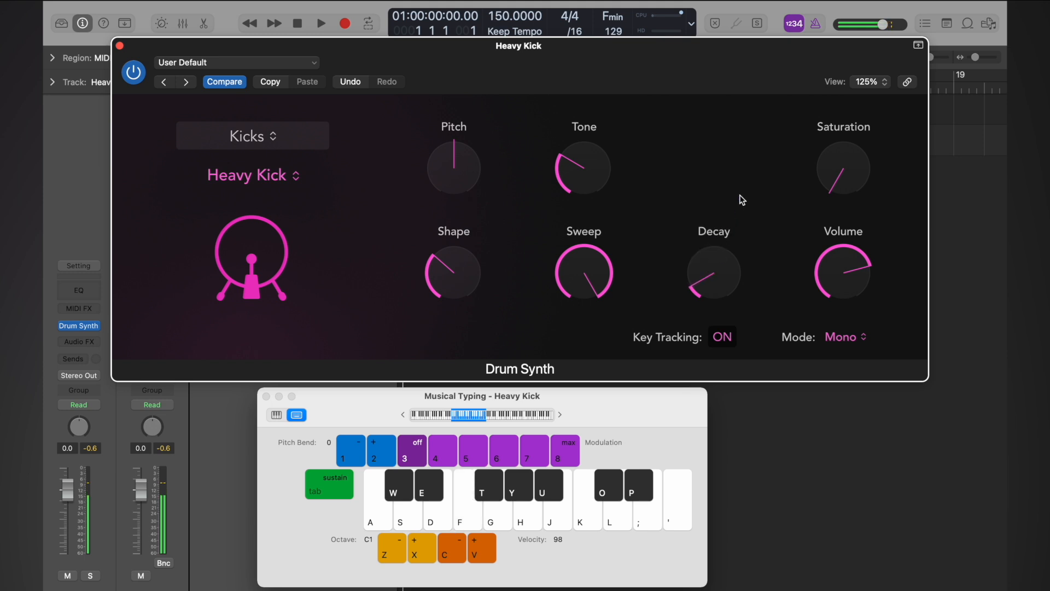
Audition the Heavy Kick with Saturation raised to its maximum
mouse_move(849, 181)
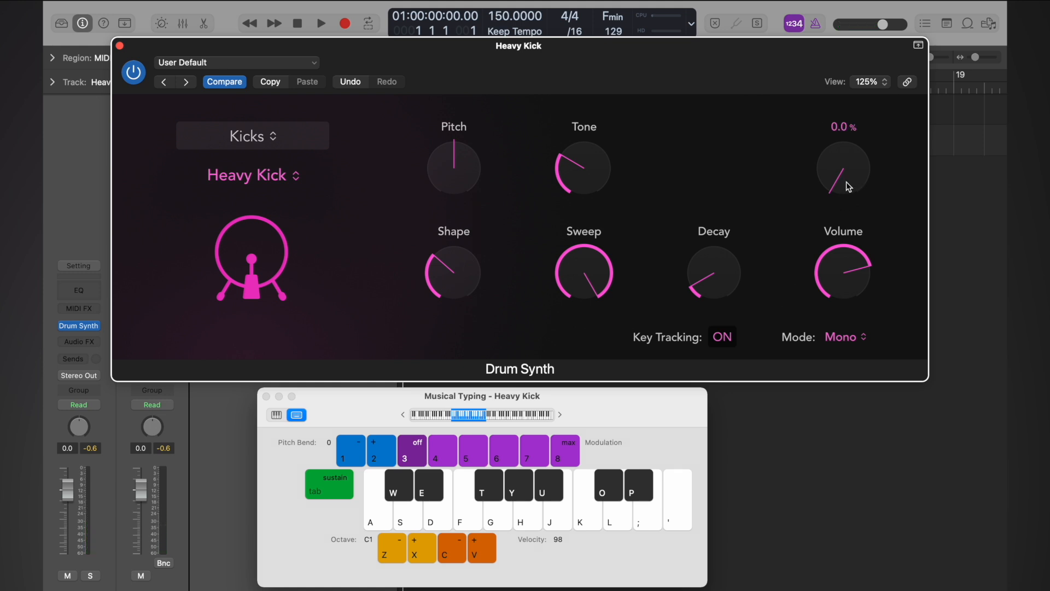
key(f)
drag(843, 177, 836, 65)
key(f)
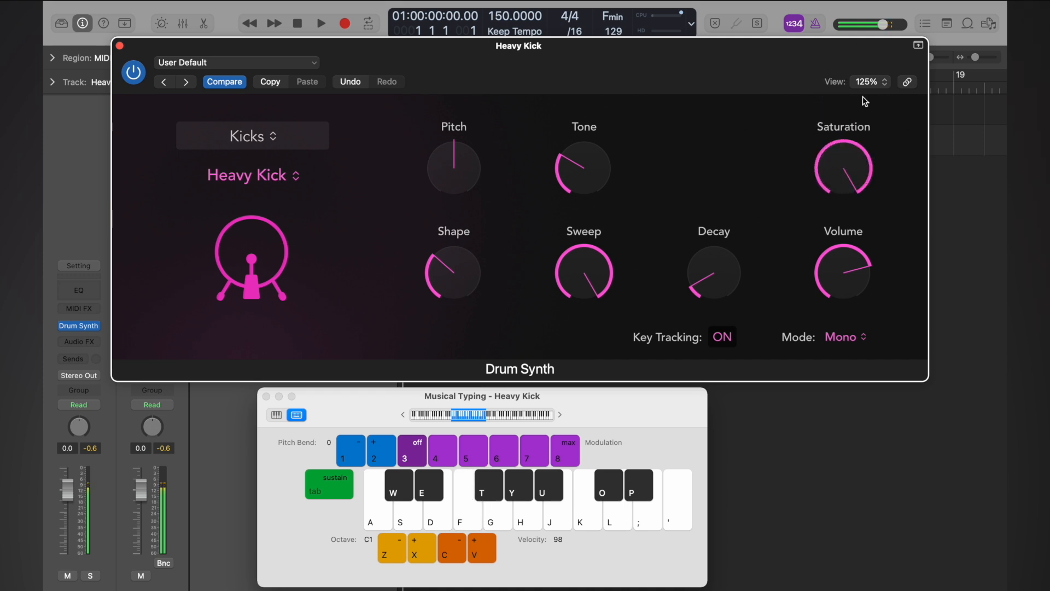
key(f)
key(f)
key(f)
Set the Heavy Kick's Saturation to about 10% and audition the F note
drag(856, 164, 853, 330)
drag(826, 183, 831, 186)
key(f)
key(f)
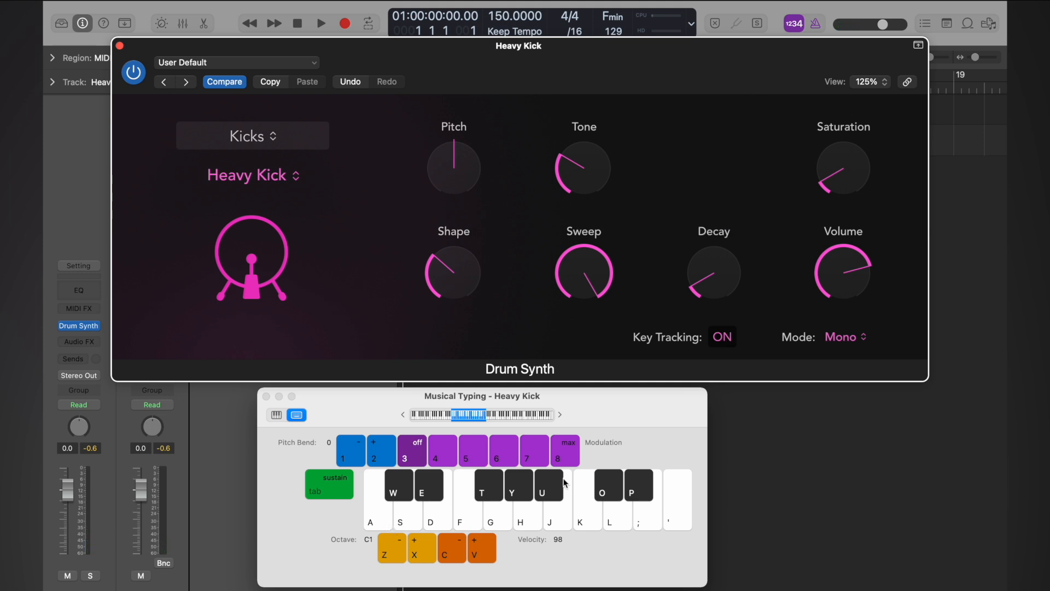
Play the shaped kick on successive notes up the keyboard to hear its key tracking
key(s)
key(d)
key(f)
key(h)
key(j)
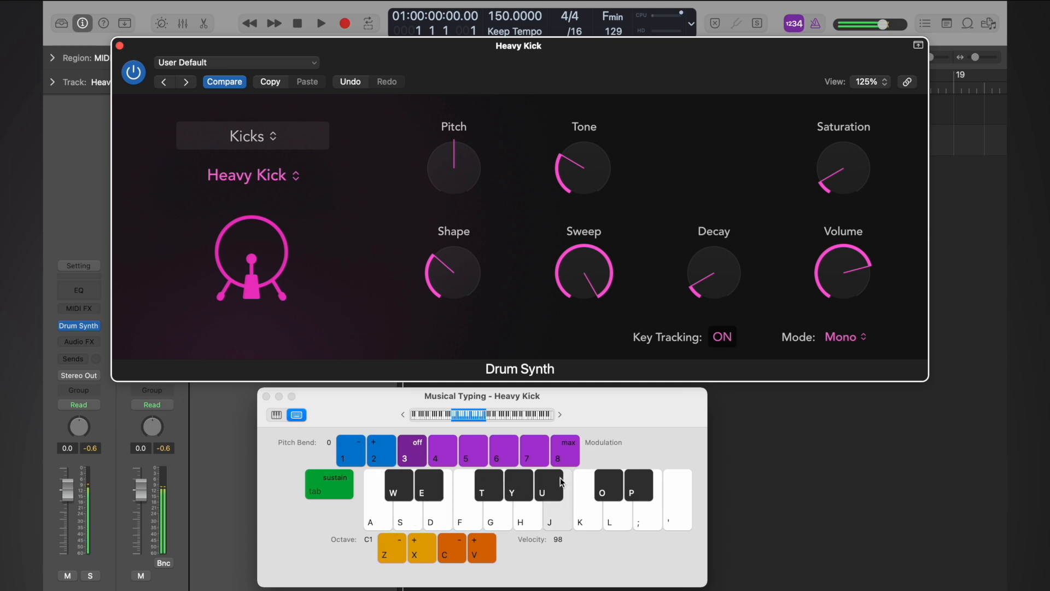
key(l)
key(semicolon)
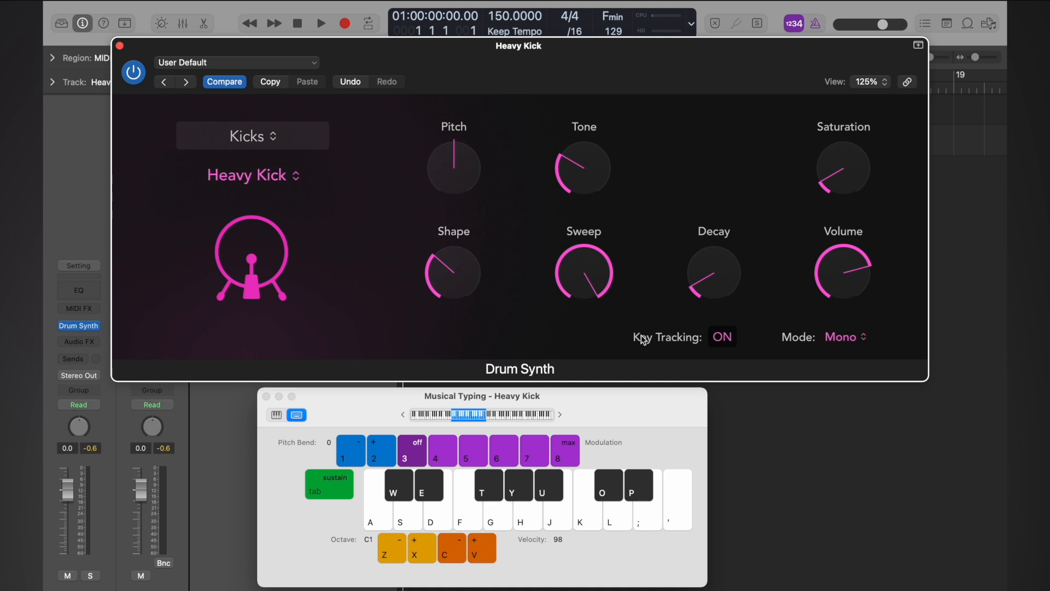
Audition the Heavy Kick with a much longer Decay and return the Decay to 10%
drag(735, 253, 727, 121)
key(s)
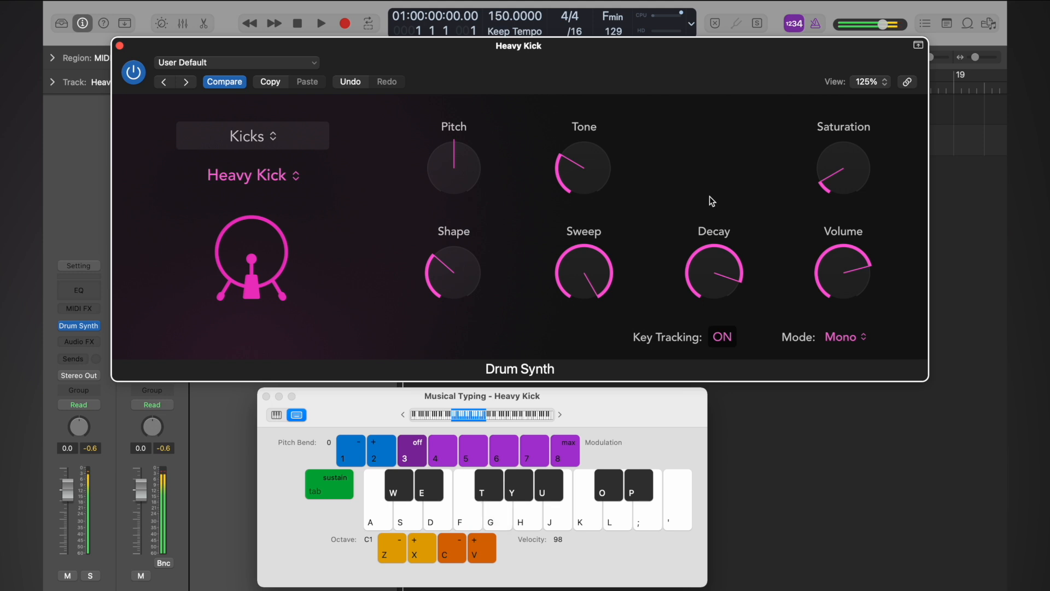
mouse_move(733, 256)
drag(733, 256, 696, 392)
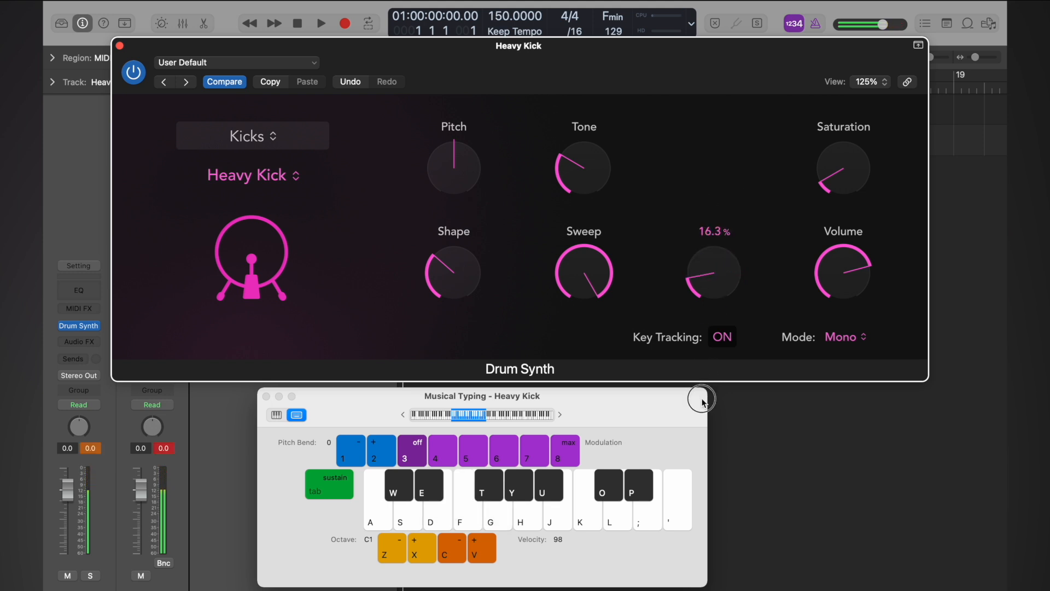
drag(708, 274, 707, 286)
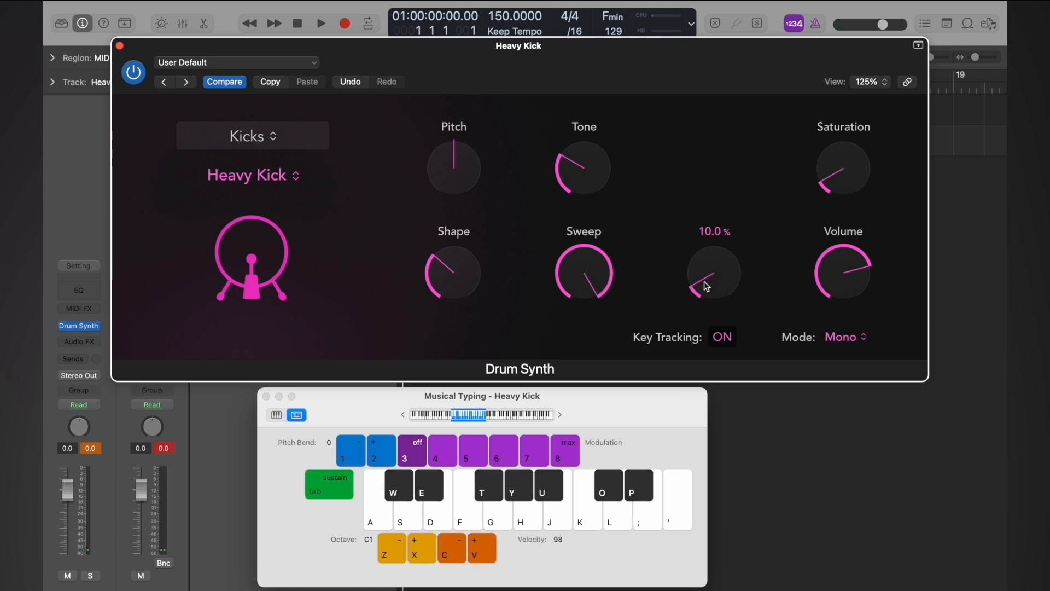
Turn Key Tracking off for the Heavy Kick and play several different notes to compare their pitch
click(723, 338)
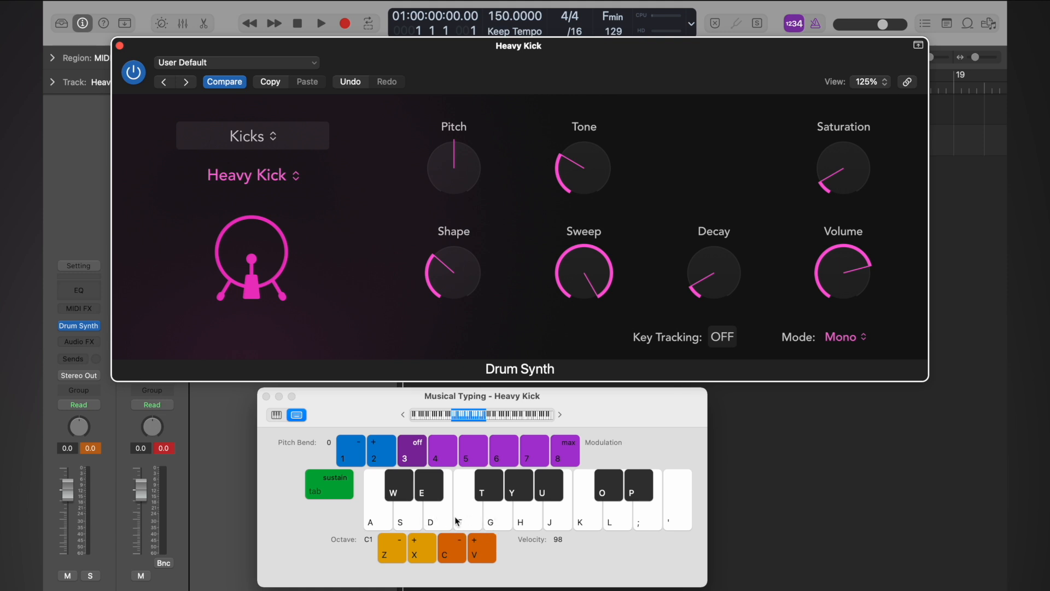
key(a)
key(d)
key(d)
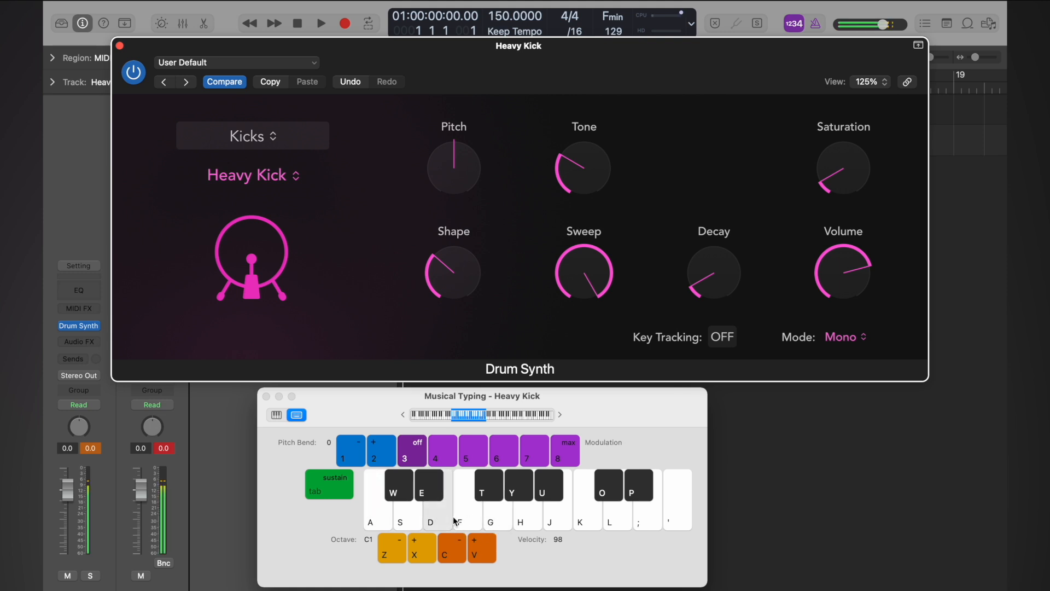
key(a)
key(s)
key(g)
key(k)
key(f)
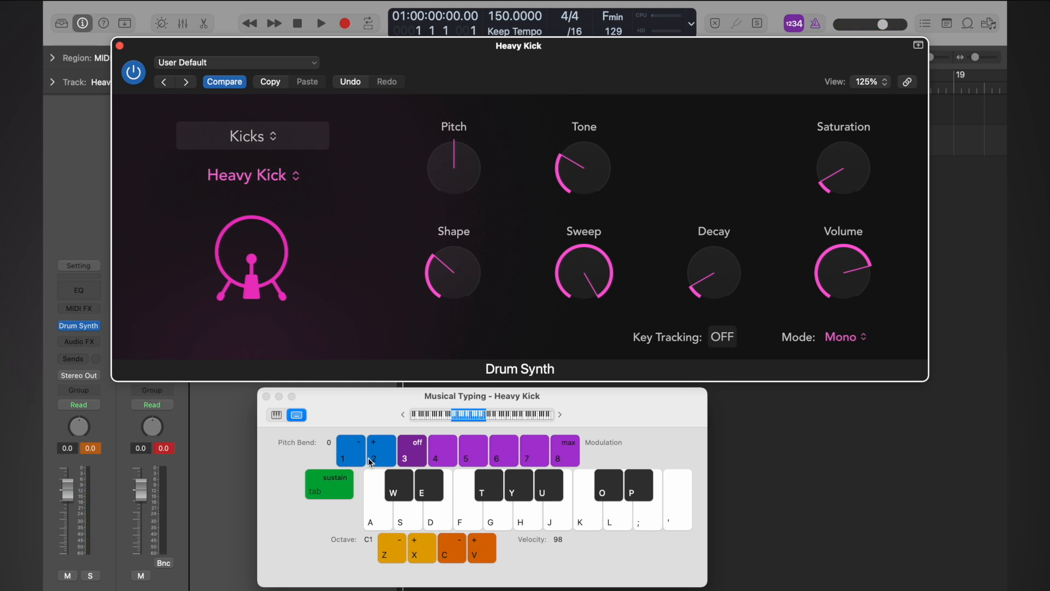
Close the Drum Synth and Musical Typing windows
click(119, 47)
click(267, 396)
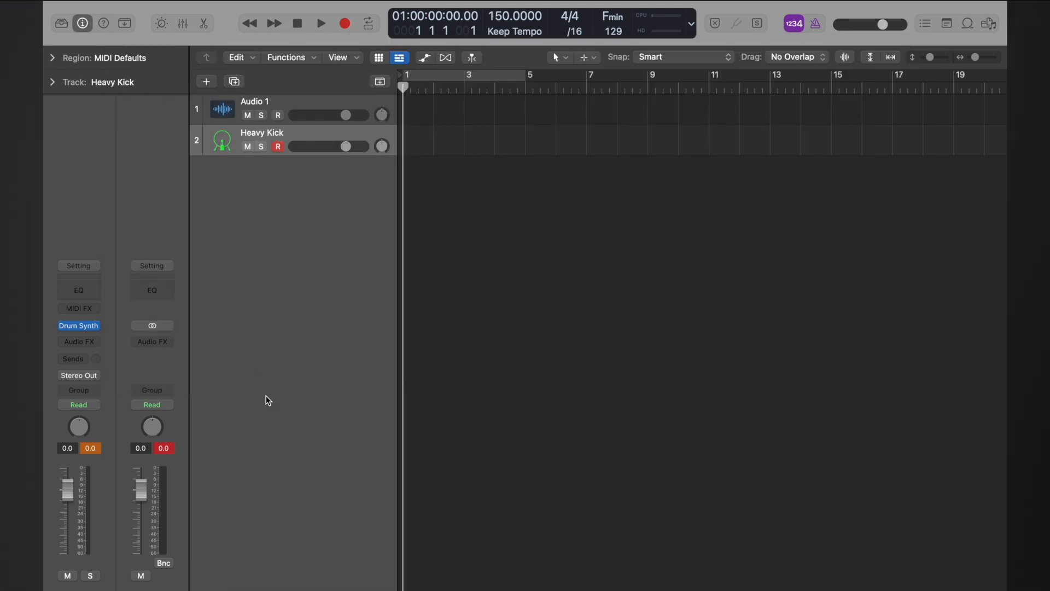
Add a Channel EQ through the Heavy Kick channel's EQ display, reopen it once and remove the plug-in
click(78, 289)
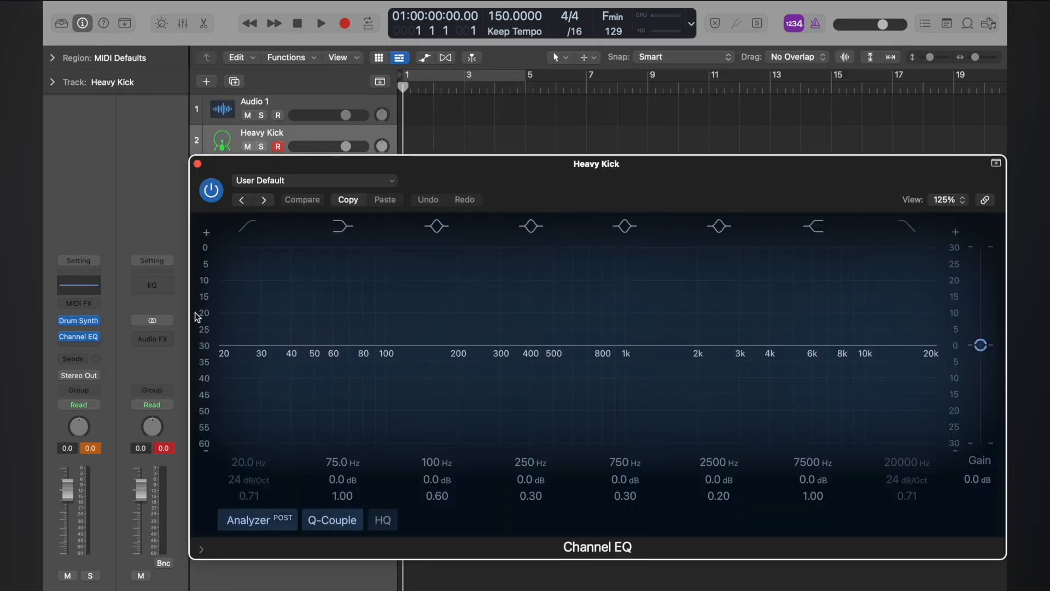
drag(428, 179, 491, 122)
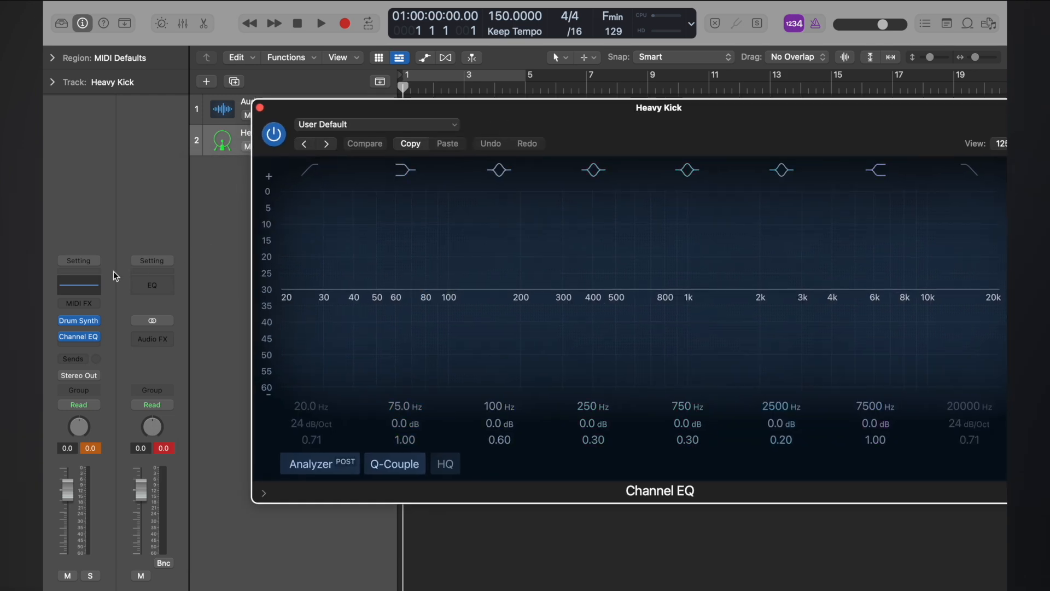
click(260, 107)
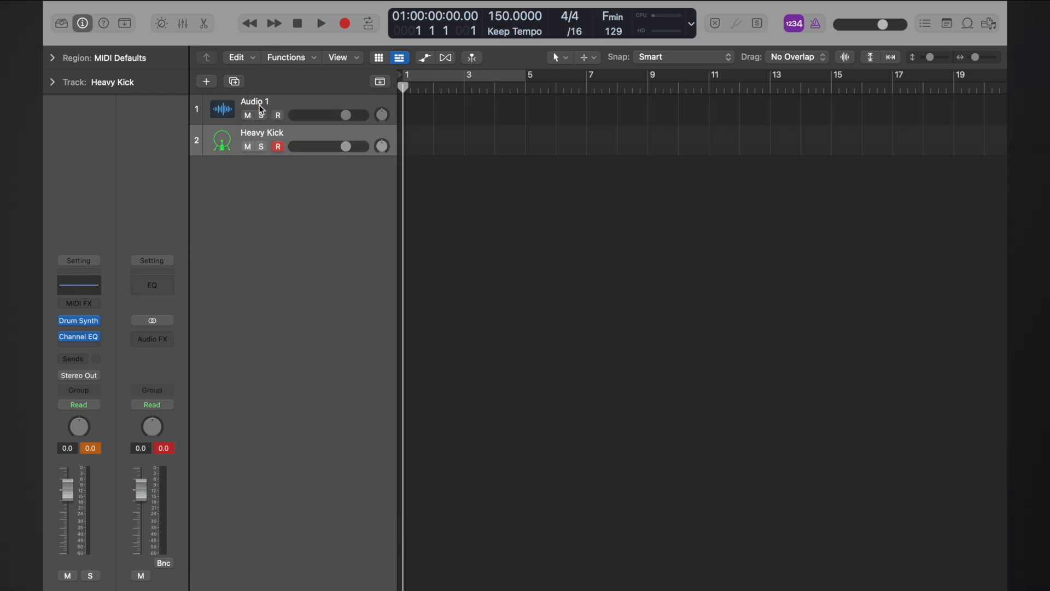
click(87, 290)
click(260, 108)
click(91, 337)
click(134, 257)
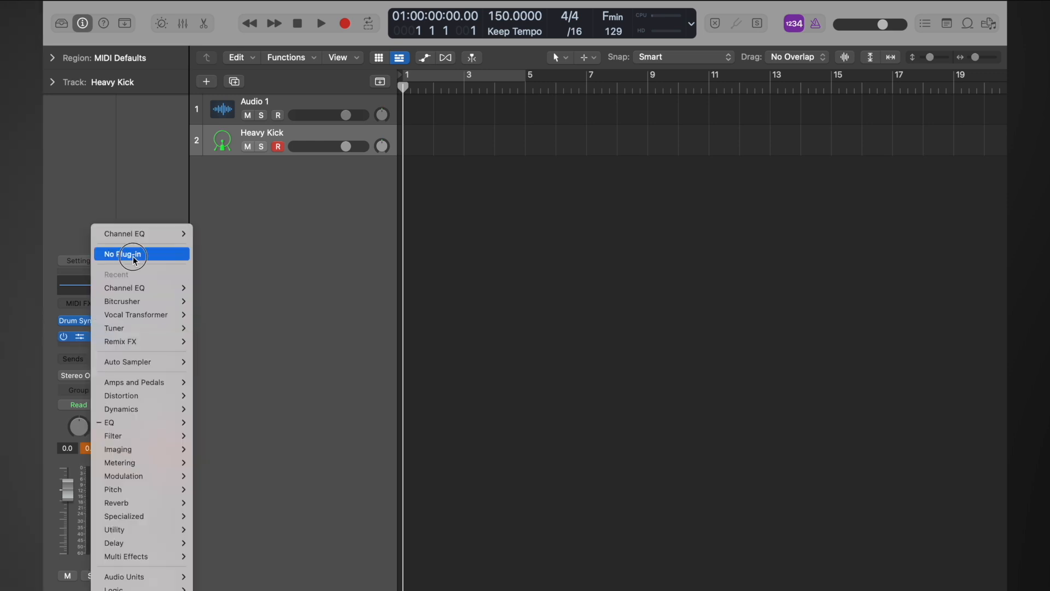
Insert a mono Channel EQ from the EQ category as the first audio effect on the Heavy Kick channel
click(92, 336)
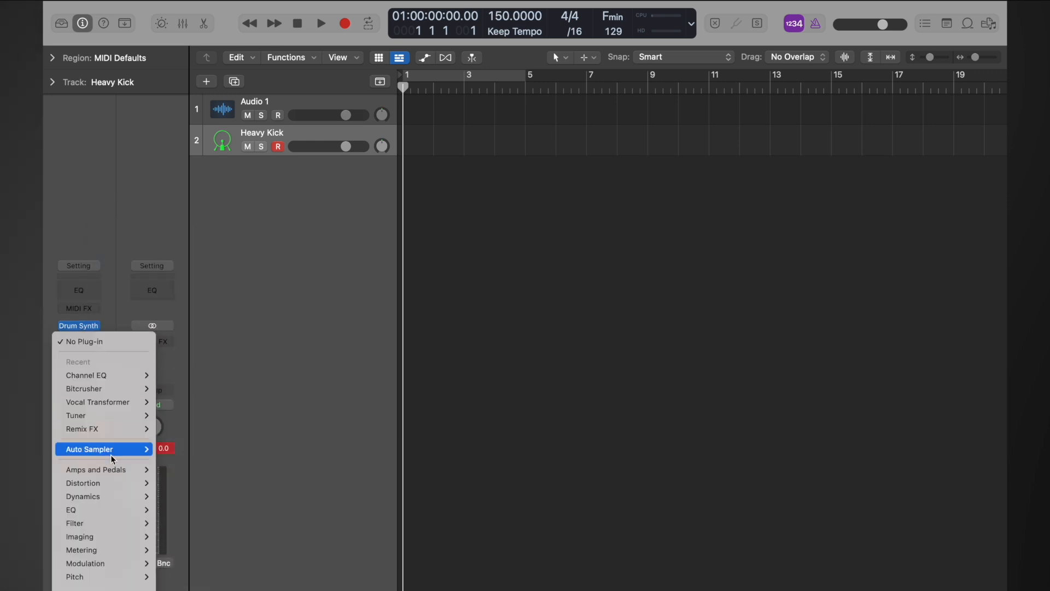
scroll(112, 464, down, 3)
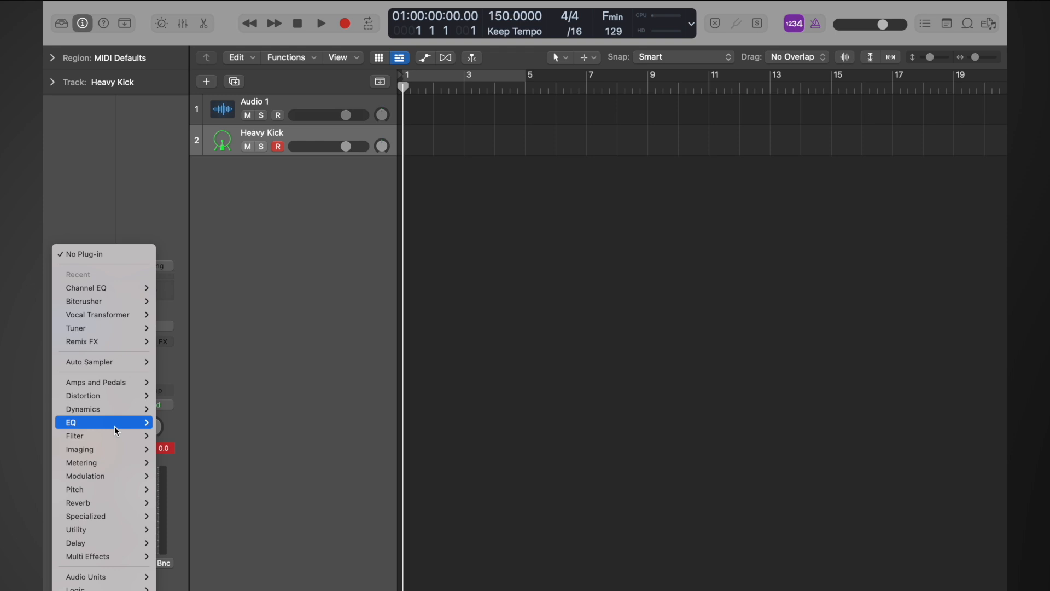
mouse_move(109, 423)
mouse_move(169, 428)
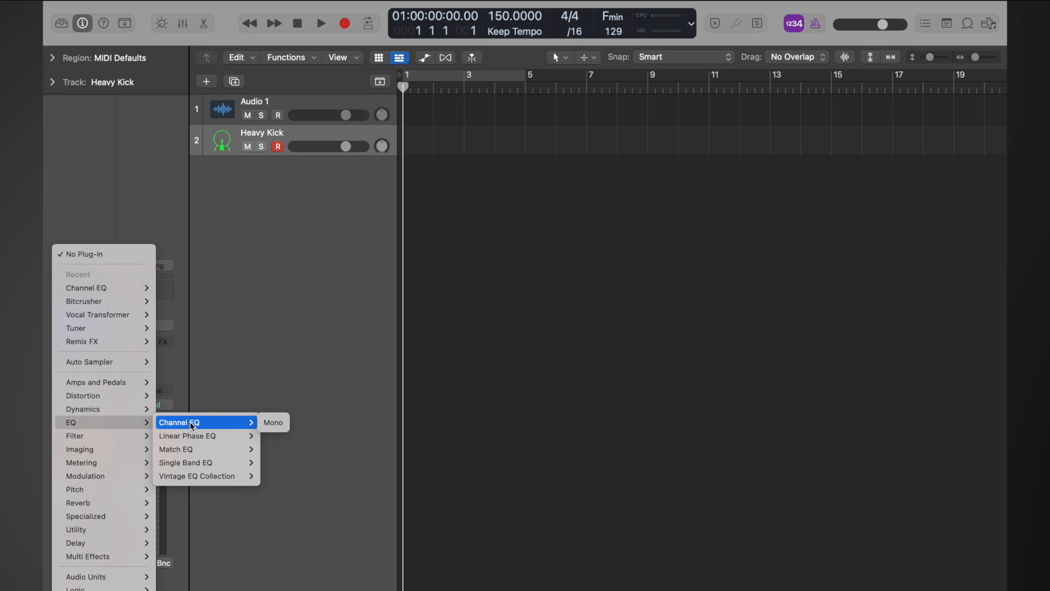
mouse_move(199, 454)
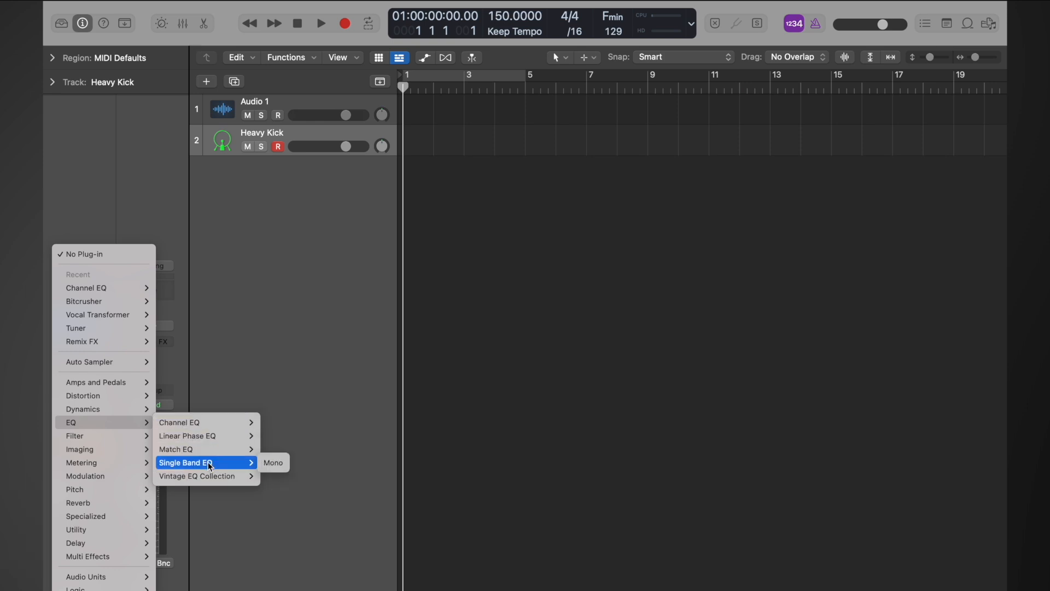
mouse_move(202, 424)
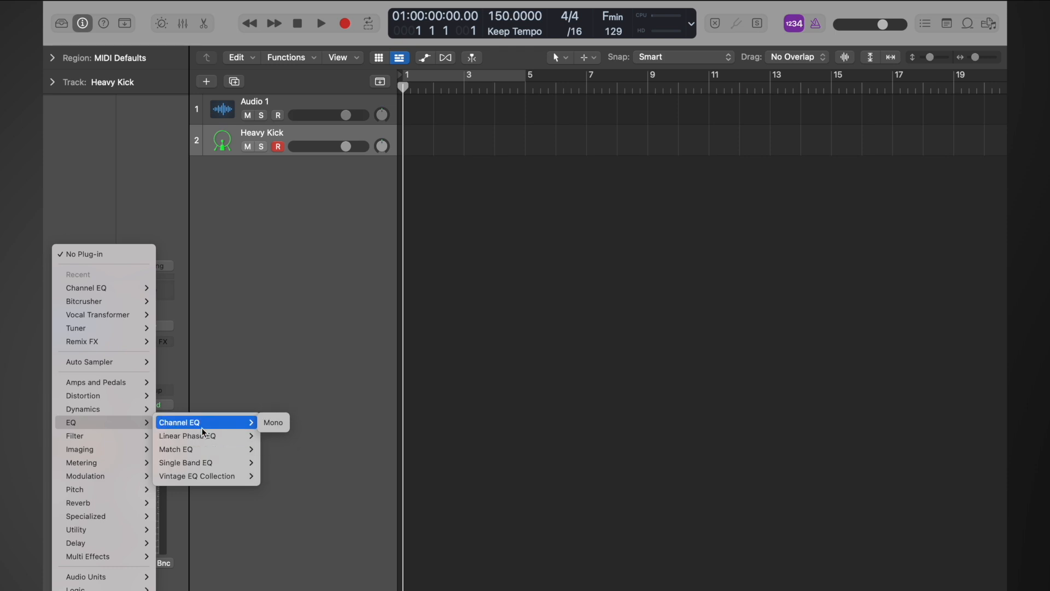
click(272, 427)
drag(422, 165, 421, 109)
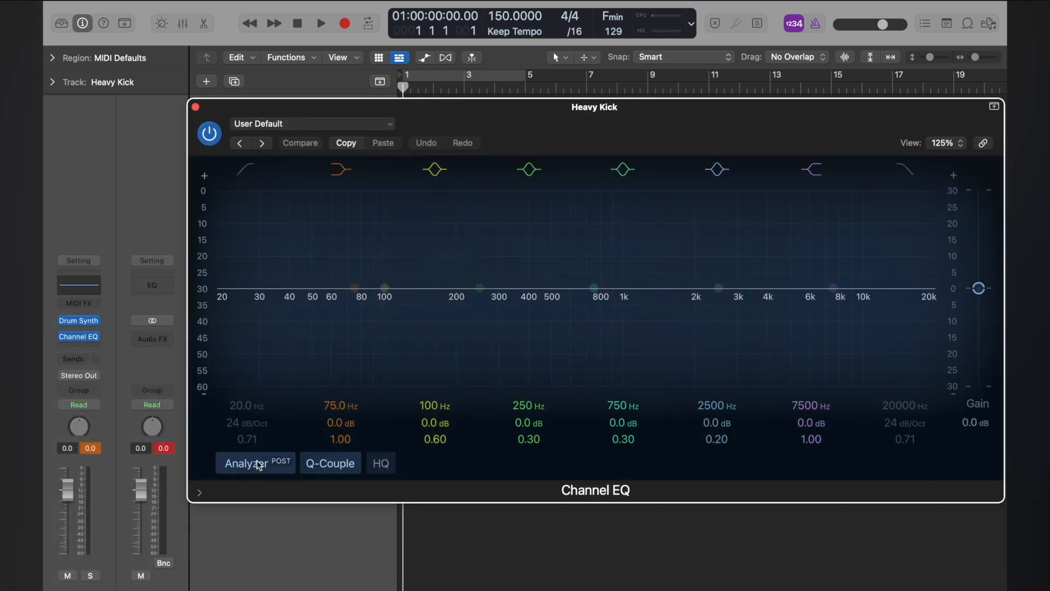
Look through Channel EQ's preset list and its extended Analyzer Decay setting, leaving both unchanged
click(331, 122)
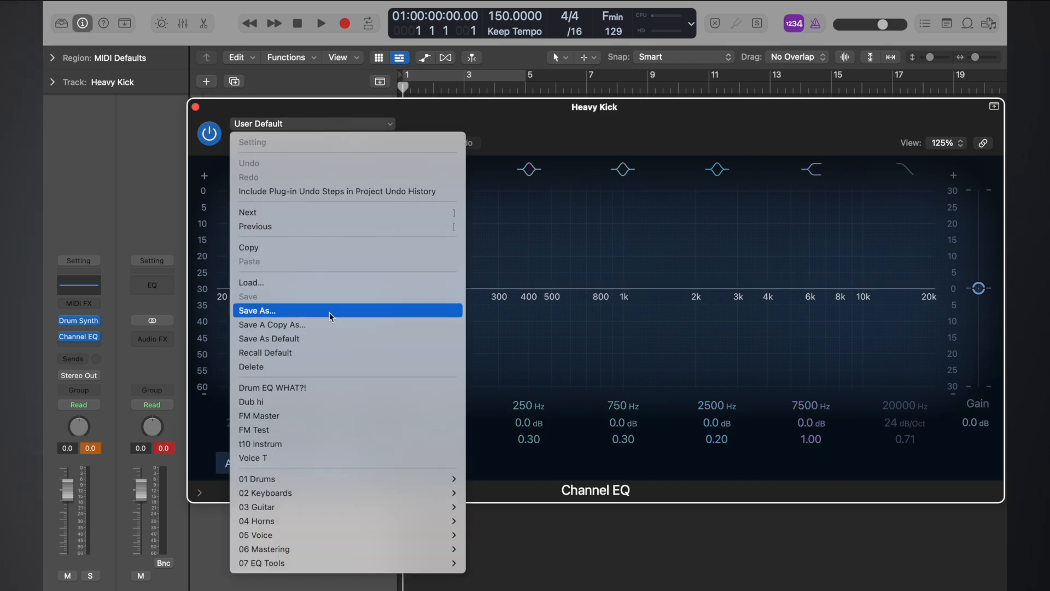
click(518, 111)
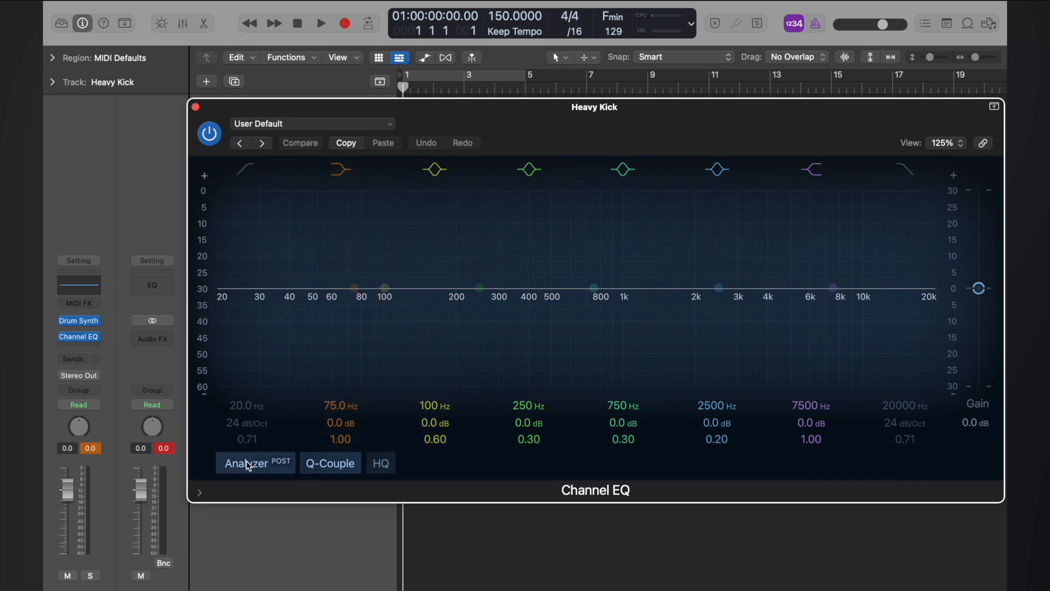
click(200, 493)
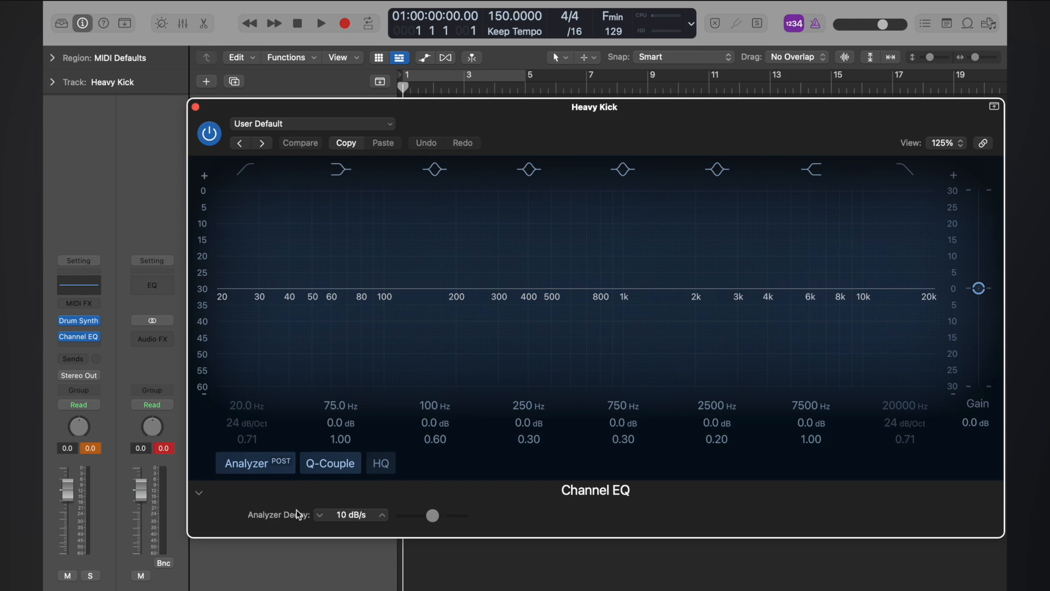
click(199, 493)
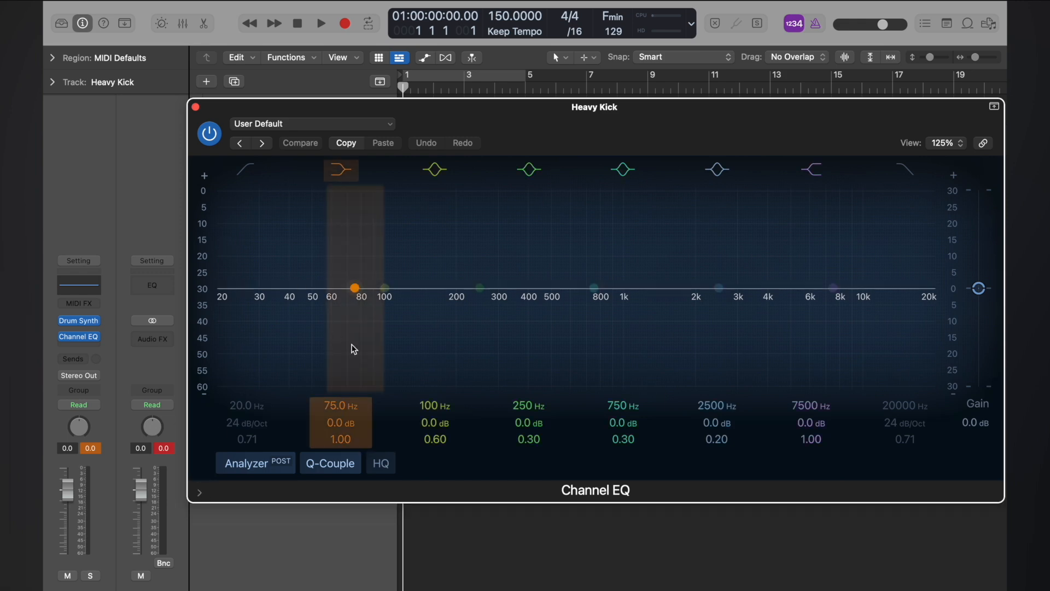
Show Musical Typing beside the Channel EQ and play the kick repeatedly to examine its low-frequency peak in the analyzer
key(super+k)
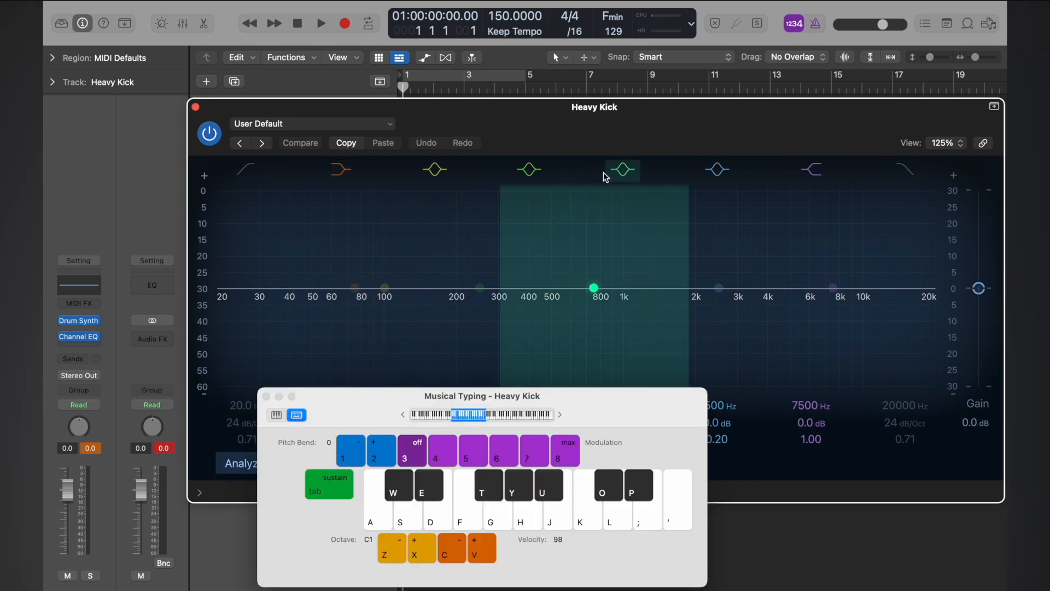
drag(555, 122, 503, 25)
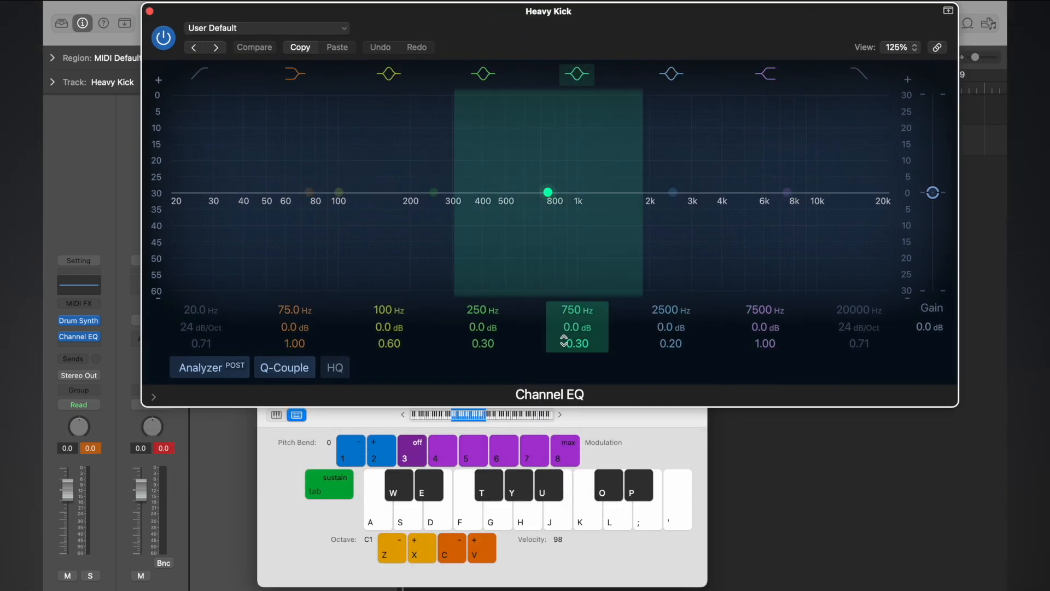
click(619, 414)
key(d)
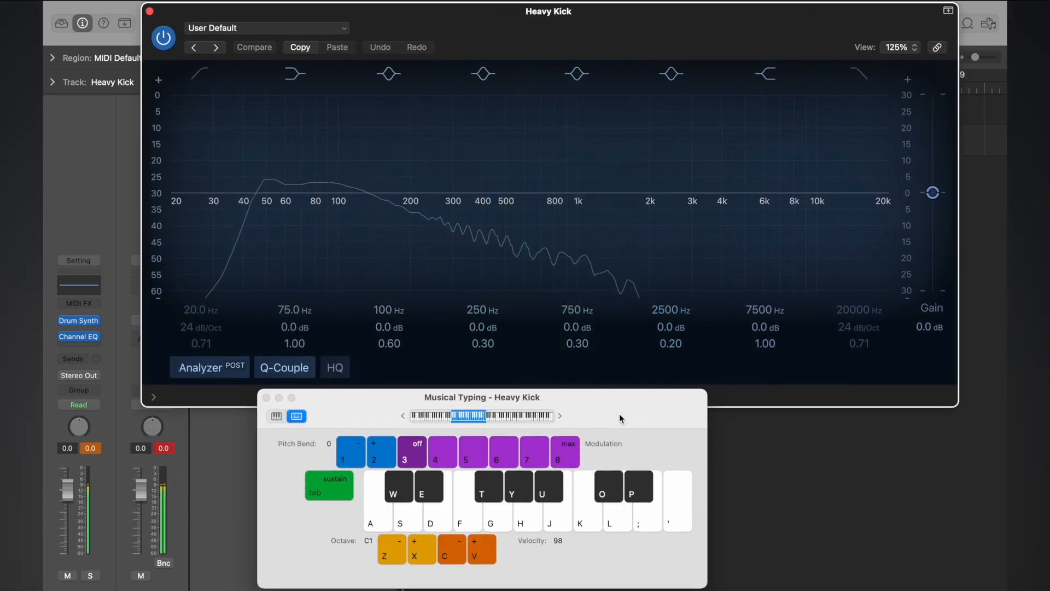
key(d)
key(d)
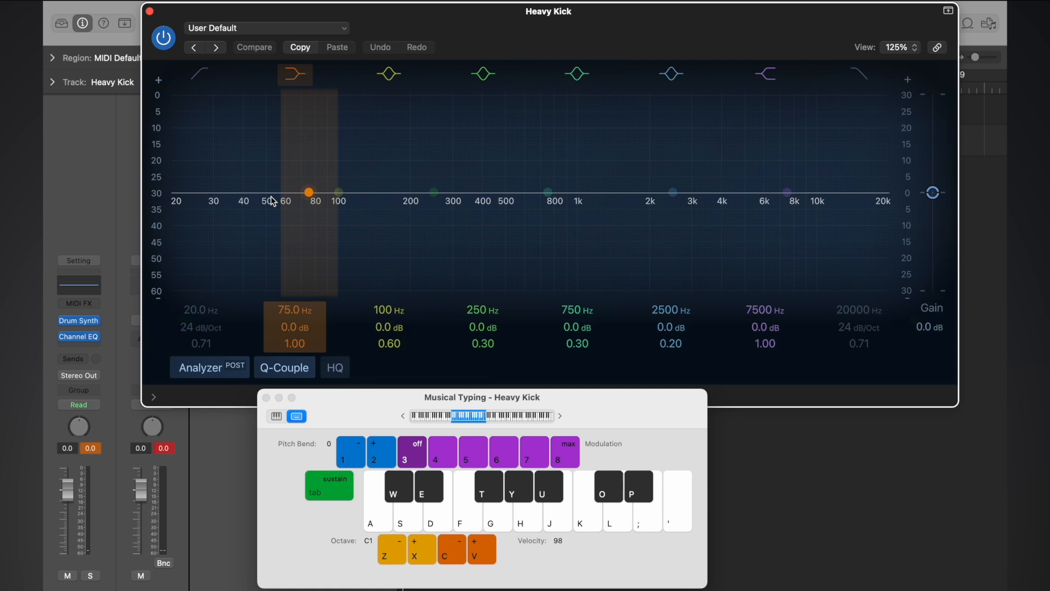
key(d)
key(d)
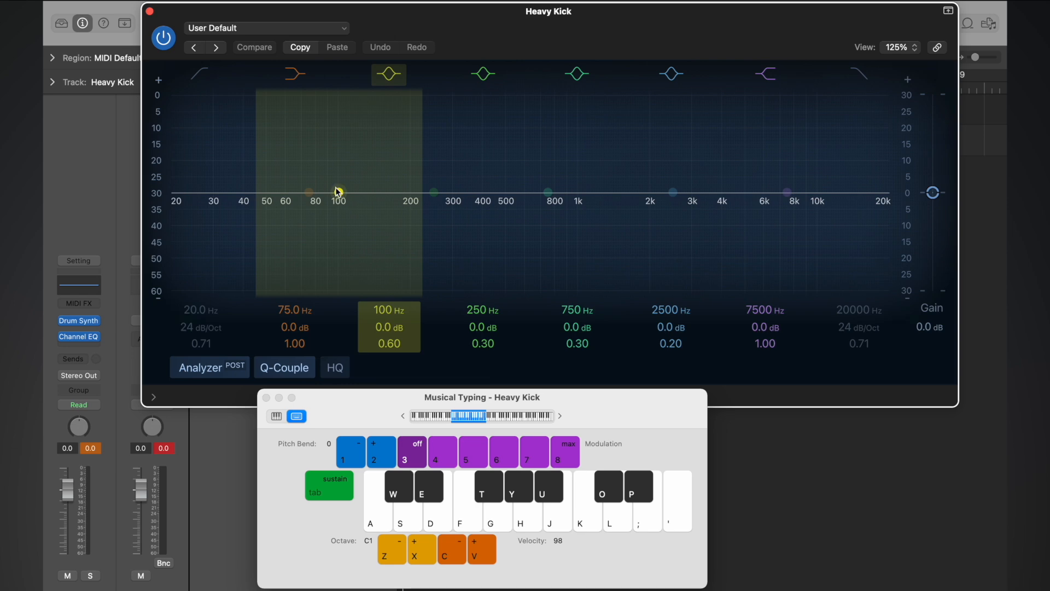
drag(472, 16, 487, 80)
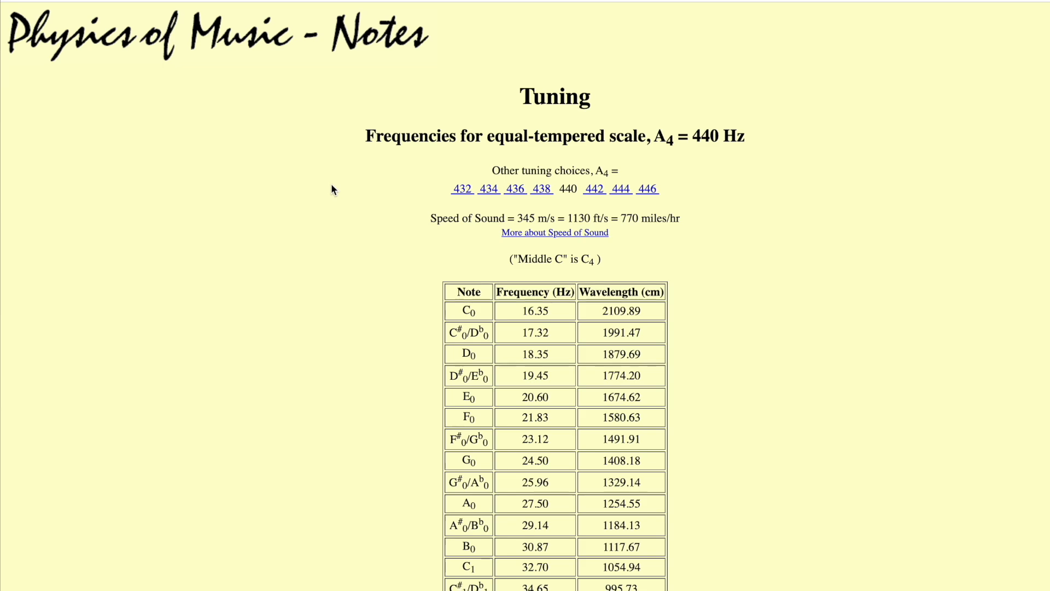
Switch to the Physics of Music tuning table in the browser and highlight the frequency of F1
scroll(332, 189, down, 3)
scroll(332, 190, down, 5)
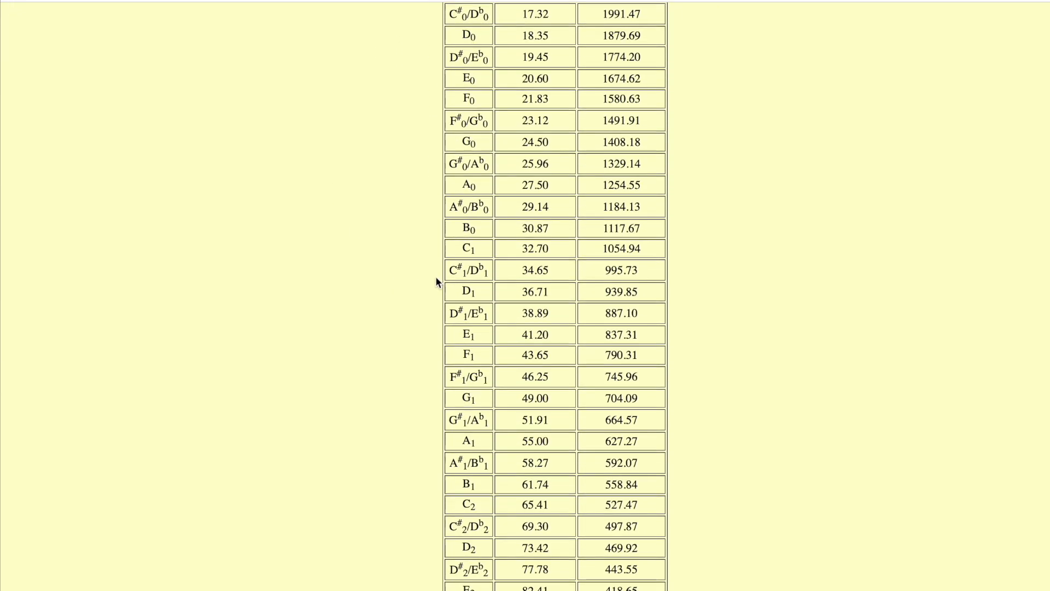
scroll(446, 230, down, 2)
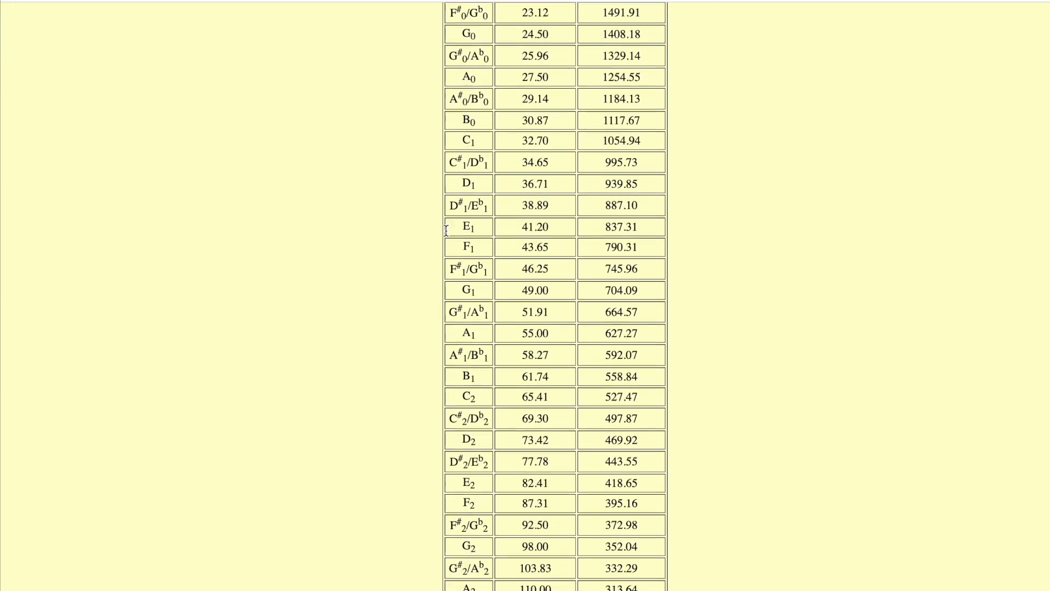
double_click(457, 246)
scroll(455, 244, up, 3)
scroll(455, 243, up, 1)
drag(523, 363, 549, 368)
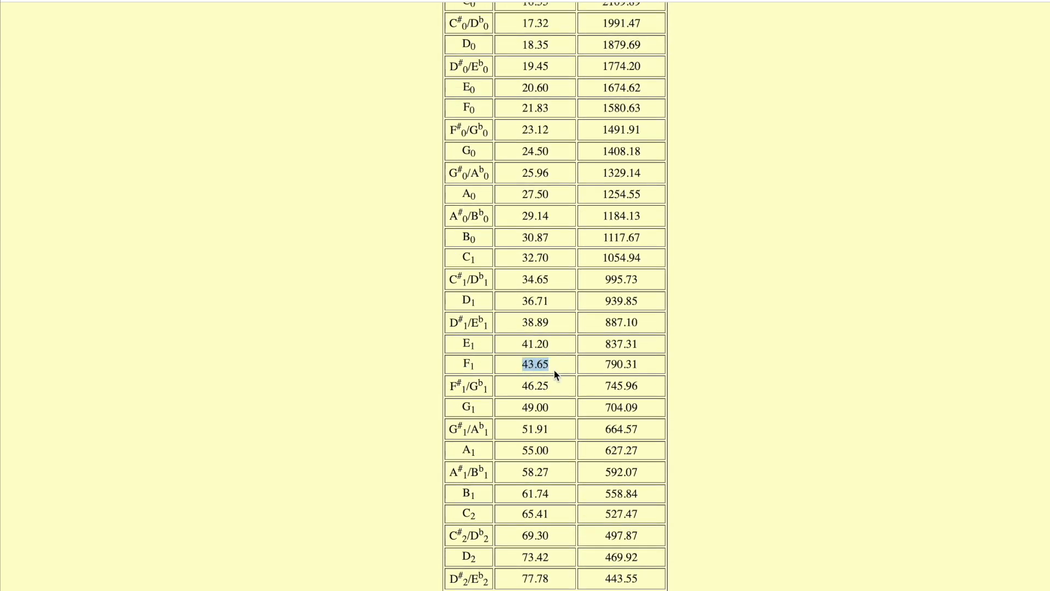
Find F2 in the note frequency table and highlight its frequency
scroll(554, 370, up, 3)
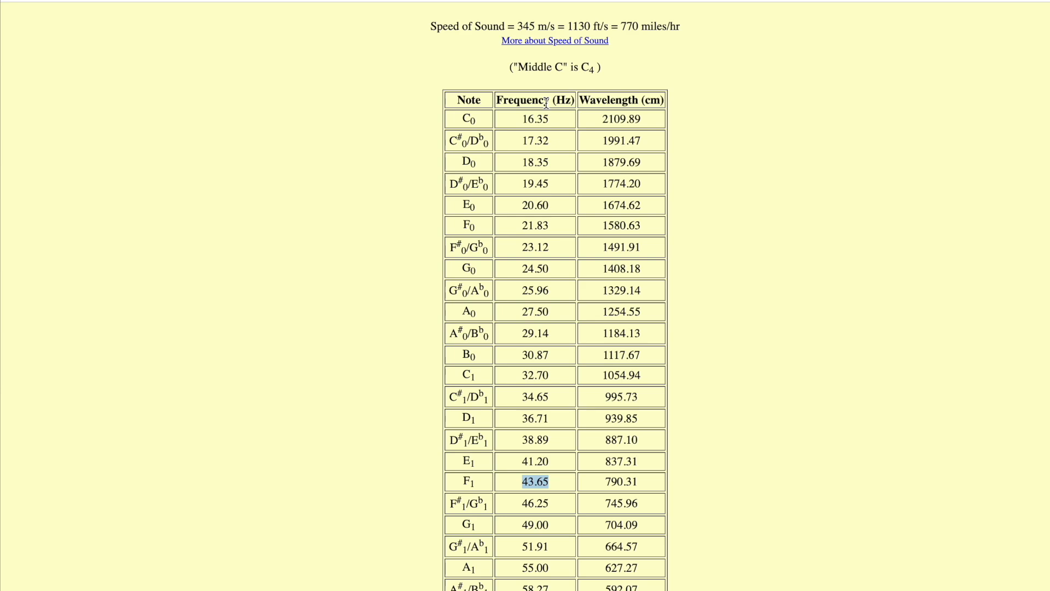
scroll(546, 102, down, 8)
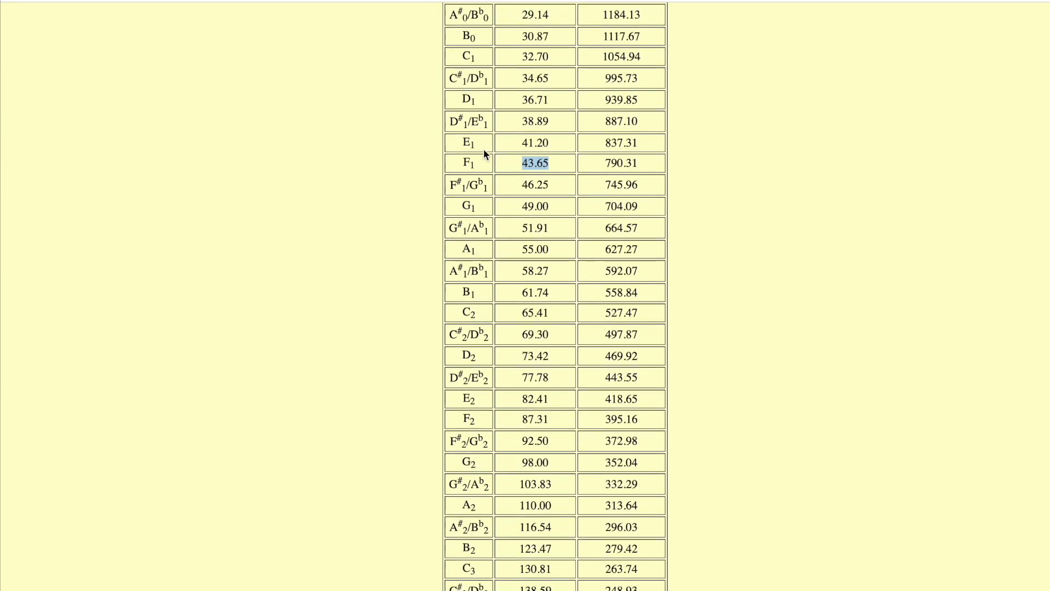
scroll(481, 248, down, 1)
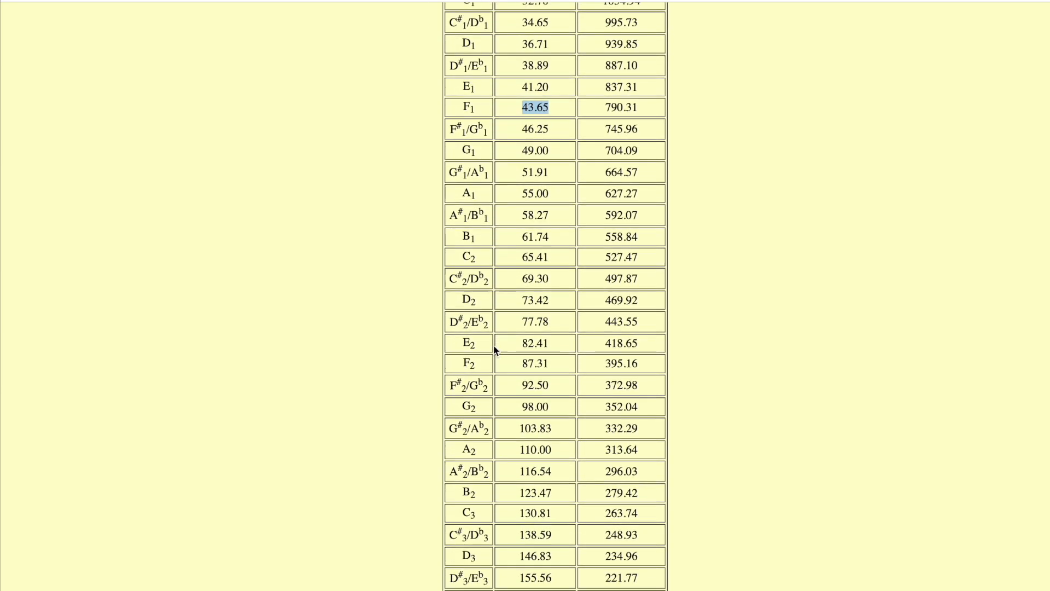
click(520, 365)
drag(519, 365, 544, 367)
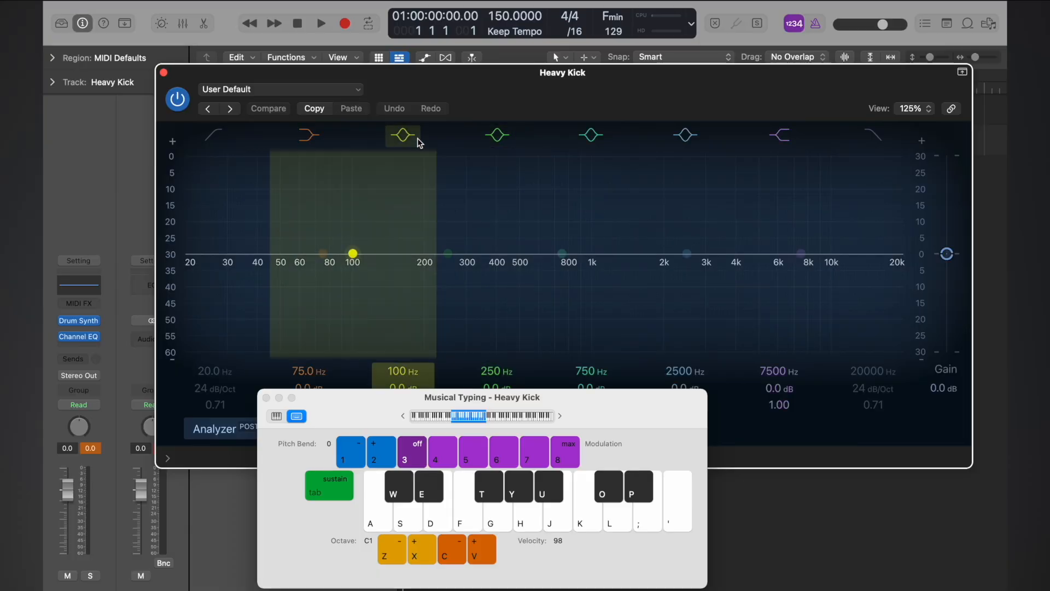
Return to Logic Pro and play the kick again to compare its peak with the F frequencies in Channel EQ's analyzer
key(d)
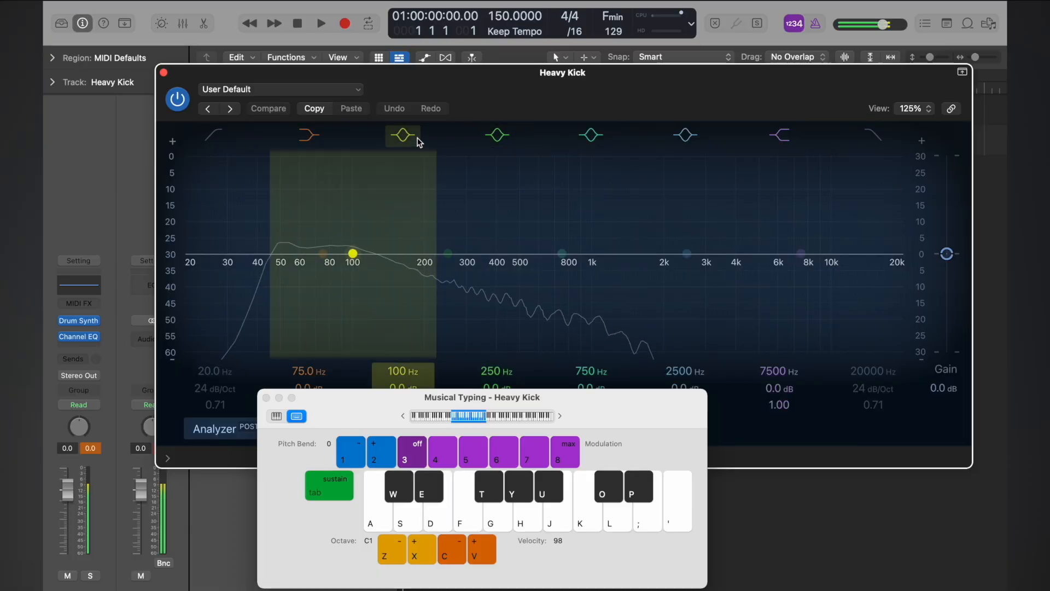
Move the Channel EQ window clear of Musical Typing and set the 100 Hz band's frequency to 87.5 Hz
key(d)
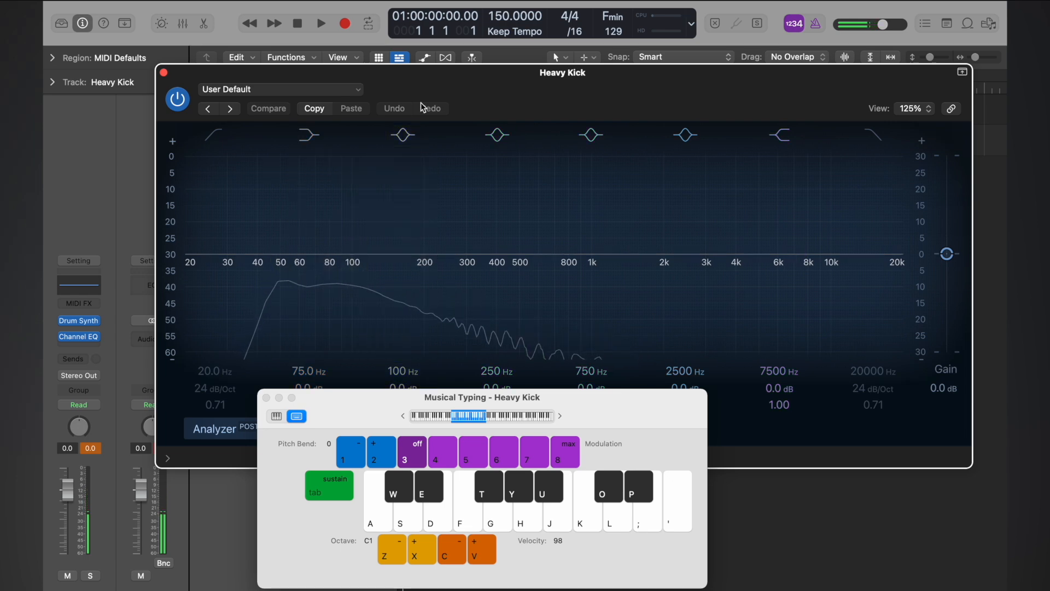
drag(429, 83, 429, 43)
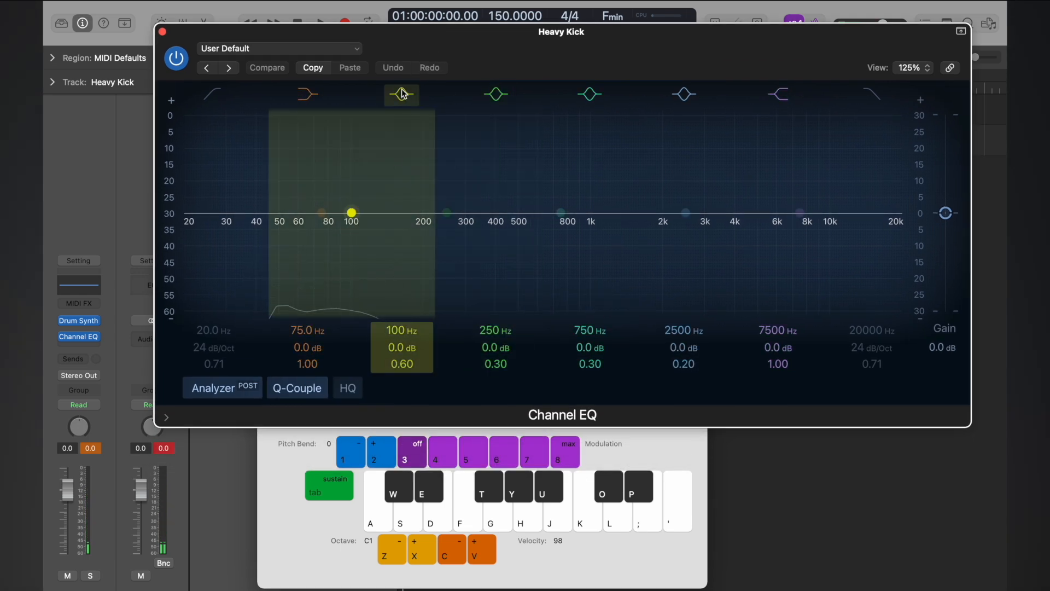
drag(399, 329, 399, 354)
double_click(399, 329)
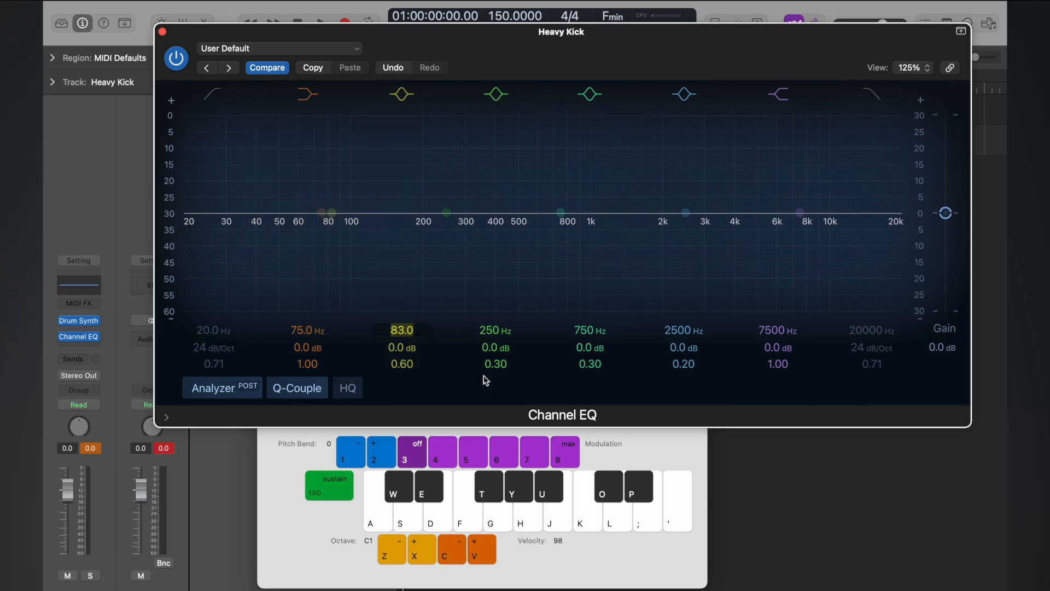
text(87.5)
key(Return)
Set the 87.5 Hz band's gain to +2.0 dB and its Q to 3.60, checking the boost by playing the kick
double_click(402, 347)
text(1.2)
key(Return)
drag(397, 348, 397, 337)
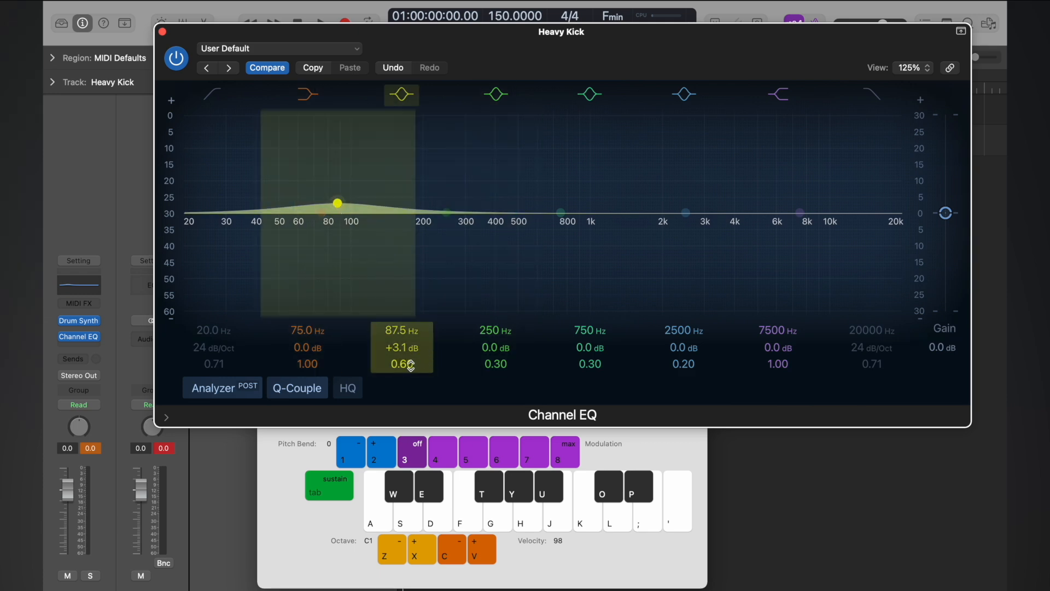
mouse_move(403, 364)
mouse_down()
mouse_move(403, 378)
mouse_move(403, 346)
mouse_move(403, 356)
mouse_up()
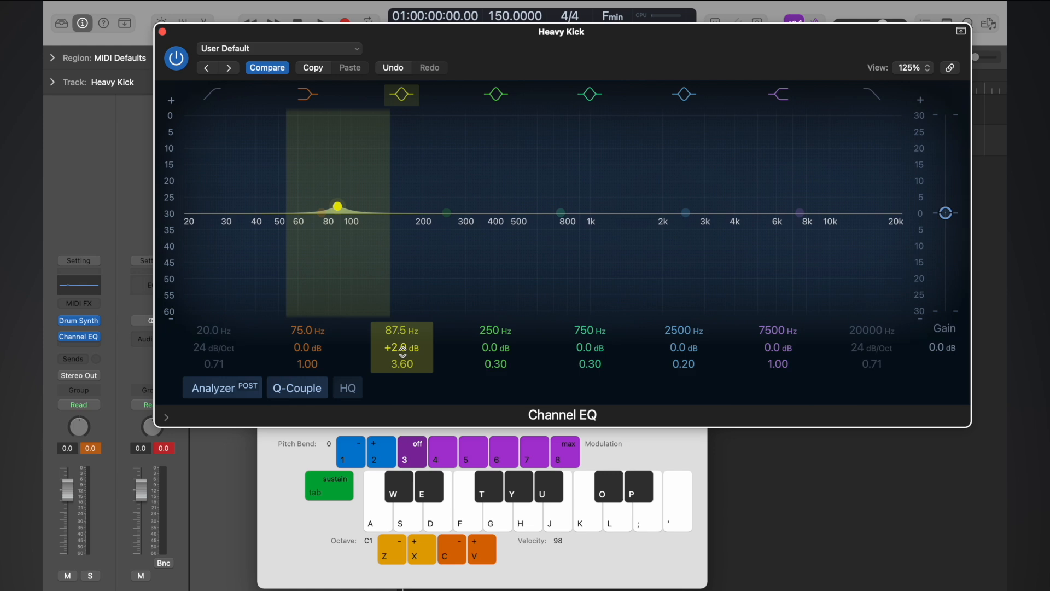
key(f)
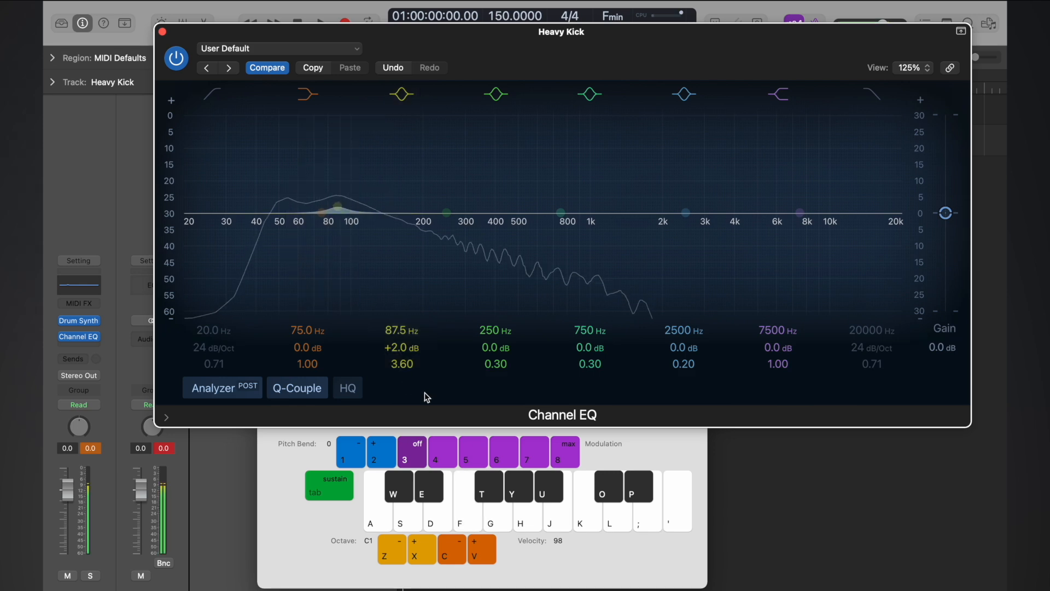
key(f)
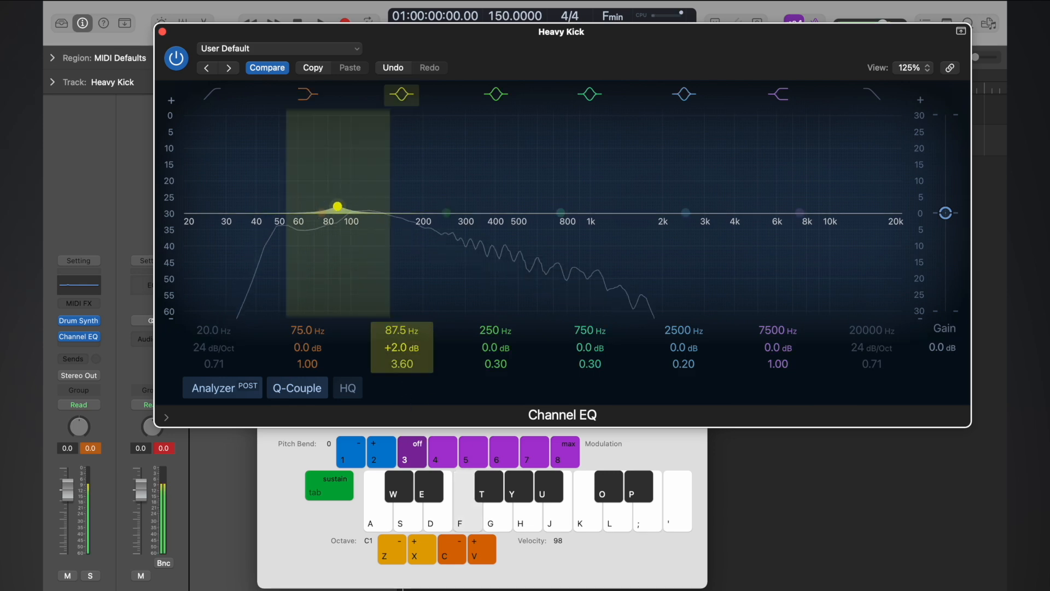
Audition an exaggerated boost of about +22 dB on the 87.5 Hz band with the kick, and return the gain to +2.0 dB
drag(400, 348, 400, 283)
key(f)
key(f)
key(f)
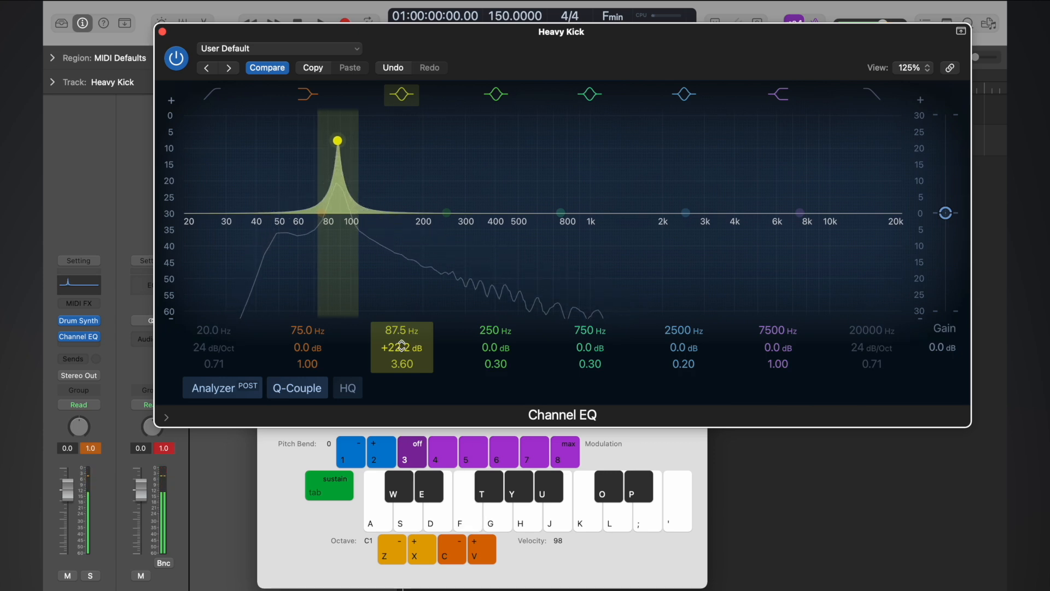
drag(401, 350, 401, 417)
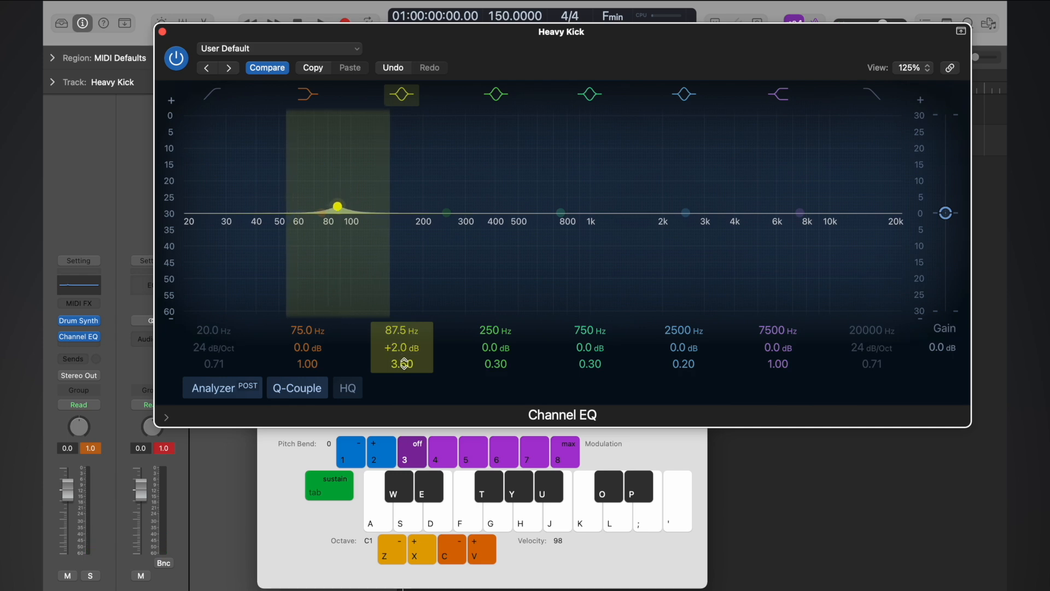
Widen the 87.5 Hz band by setting its Q to 2.90 and audition the kick
drag(404, 364, 404, 367)
key(f)
key(f)
key(f)
key(f)
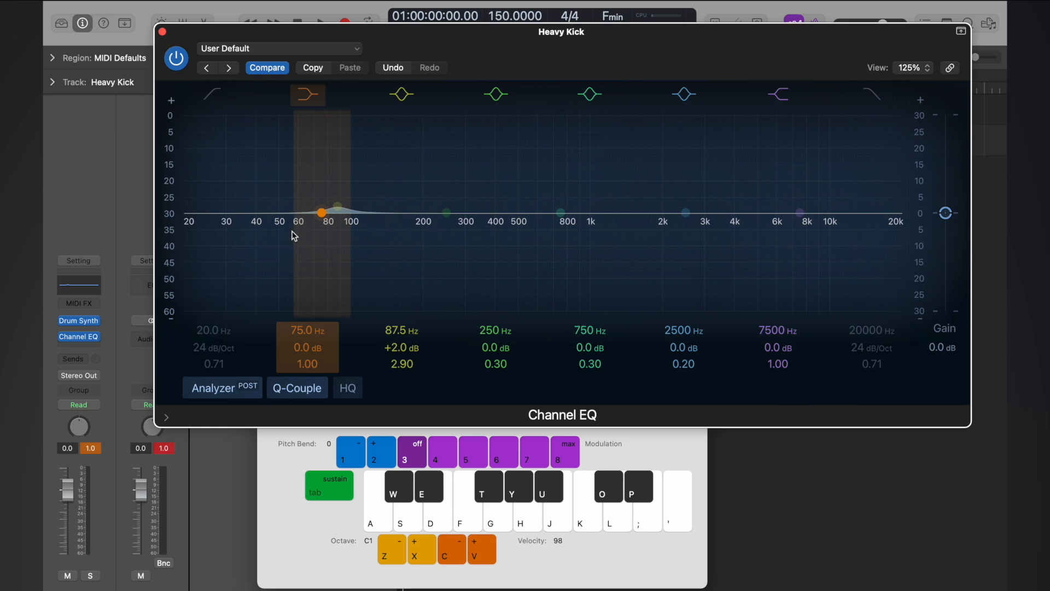
Play the kick repeatedly to examine the low-frequency peak near 50 Hz in the analyzer
key(f)
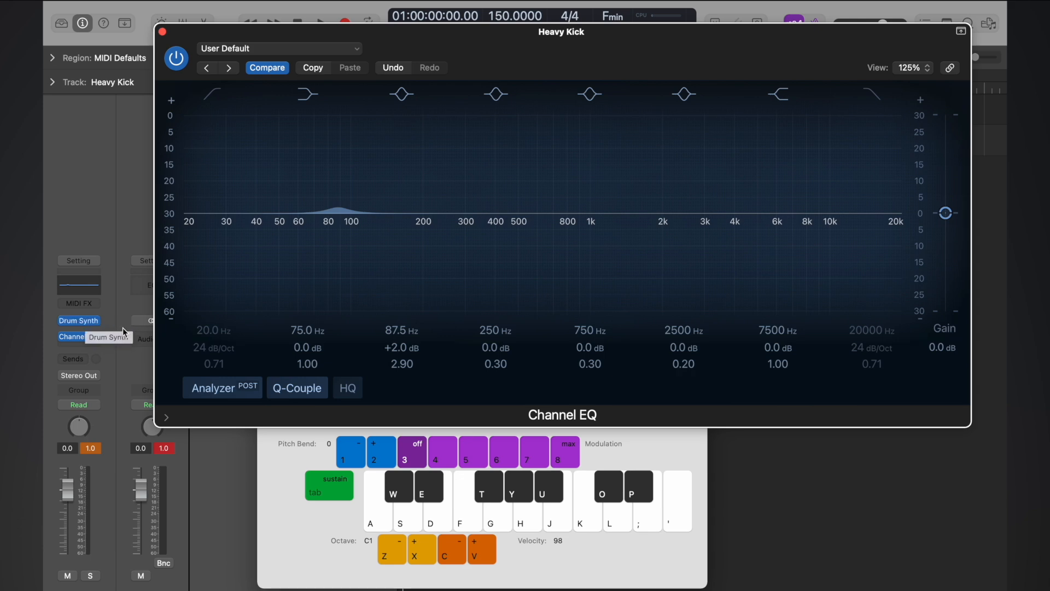
key(f)
key(f)
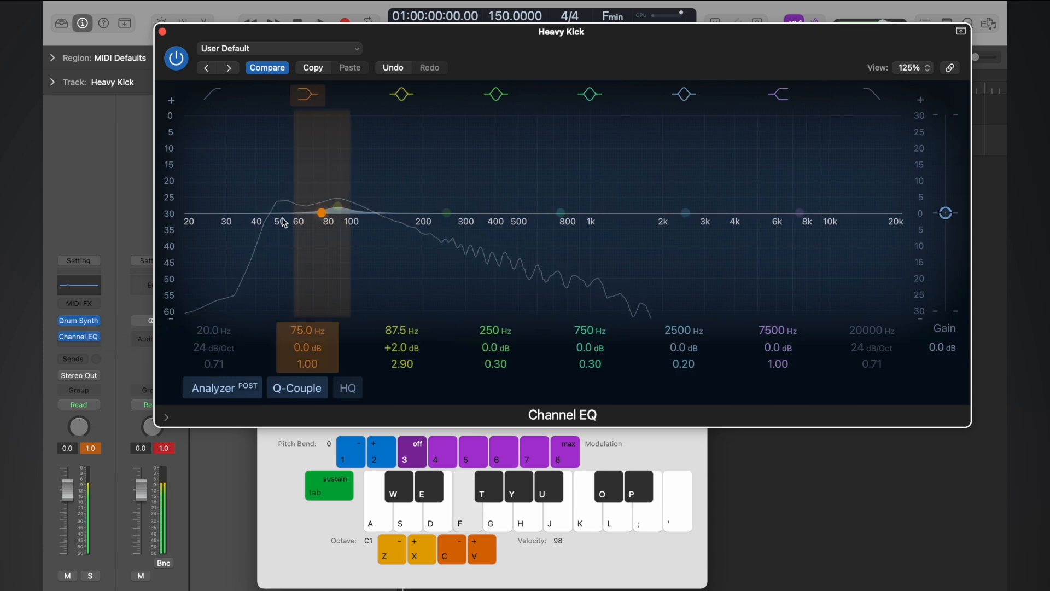
key(f)
key(f)
key(f)
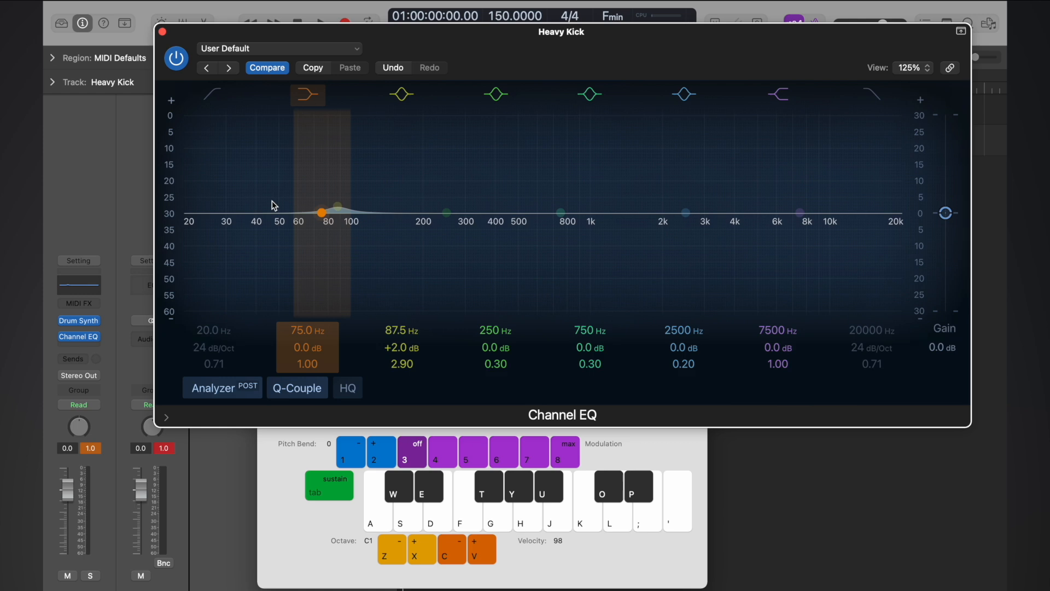
Enable the EQ's low cut filter with a 48 dB/Oct slope and a cutoff of about 50 Hz
click(213, 99)
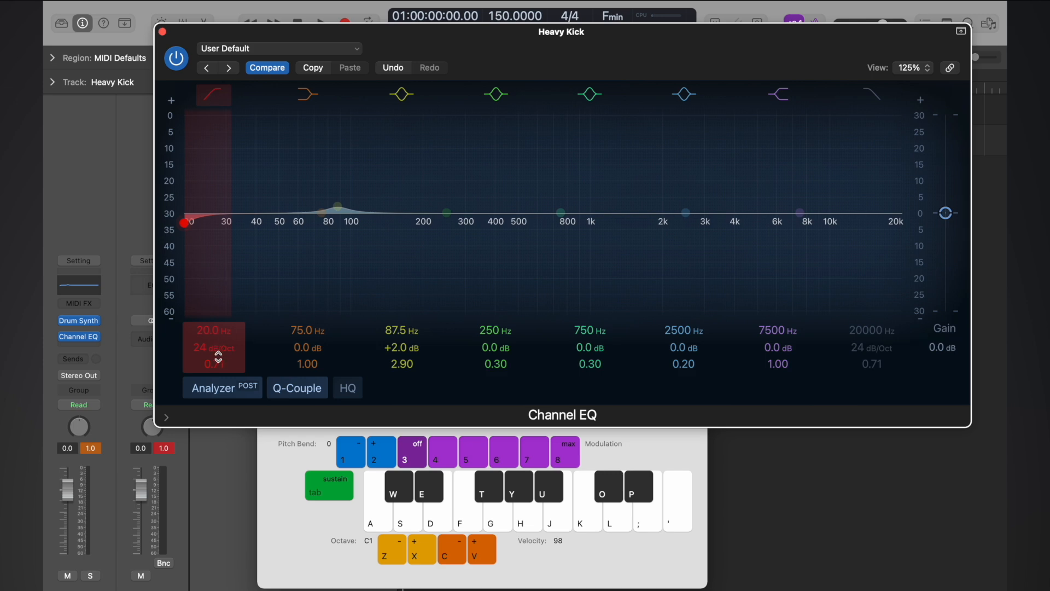
drag(194, 347, 194, 334)
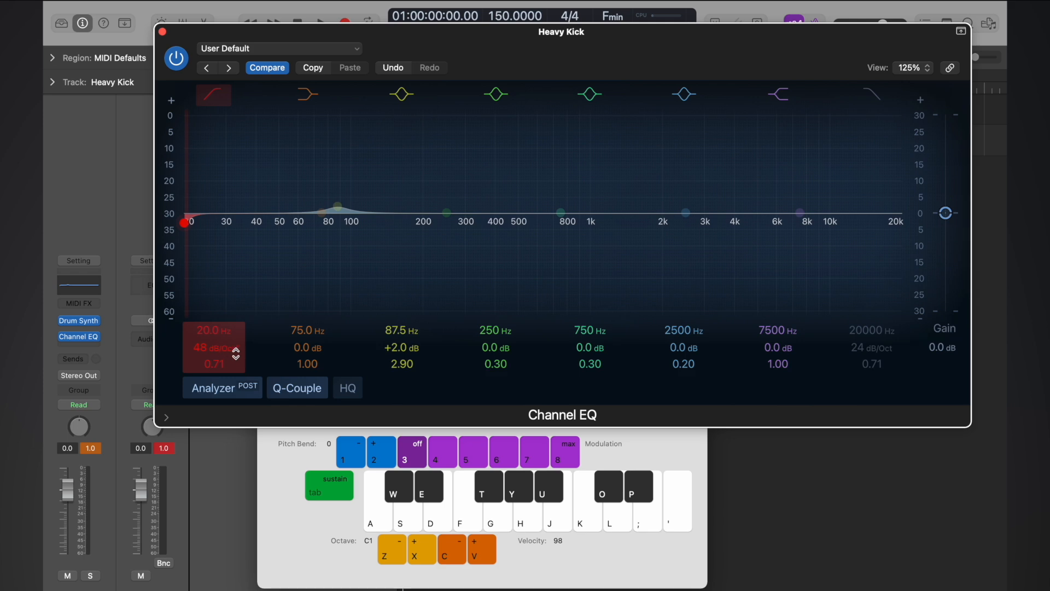
drag(208, 336, 208, 316)
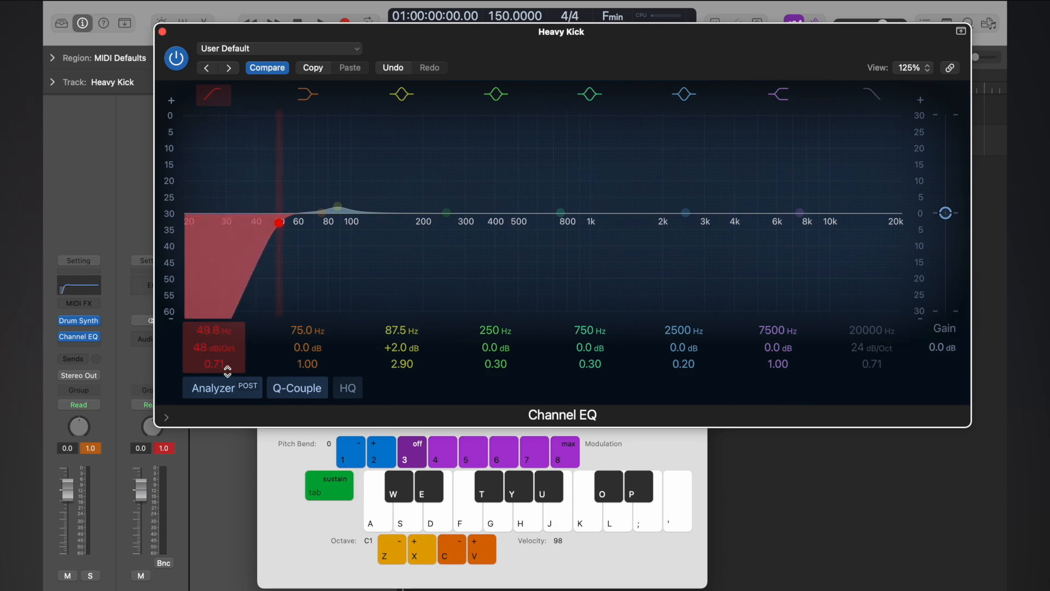
Fine-tune the low cut frequency to 53.5 Hz while playing the kick
key(f)
mouse_move(222, 339)
mouse_down()
mouse_move(222, 300)
mouse_move(222, 342)
mouse_up()
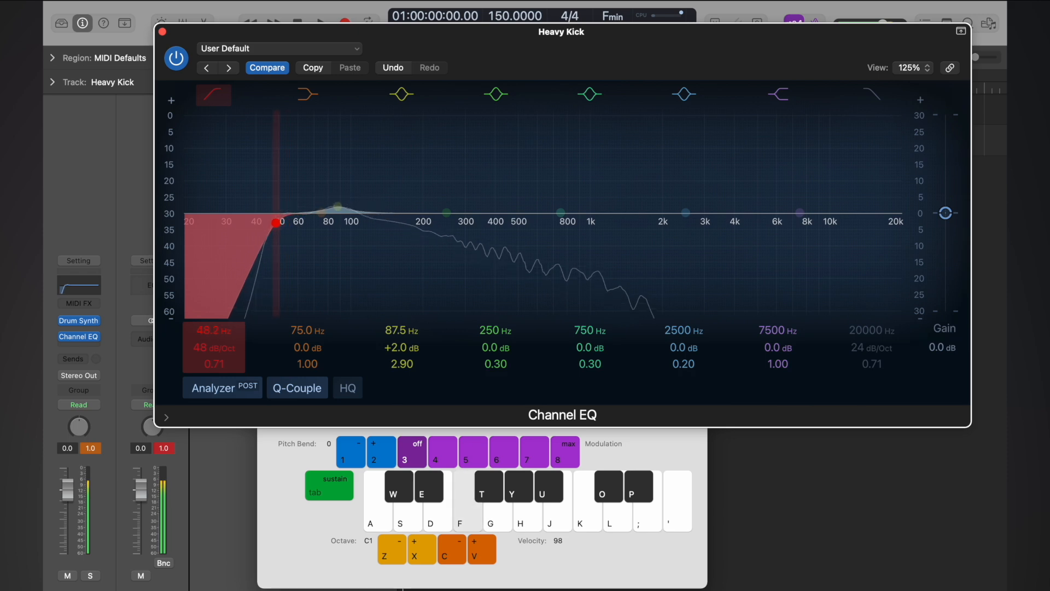
key(f)
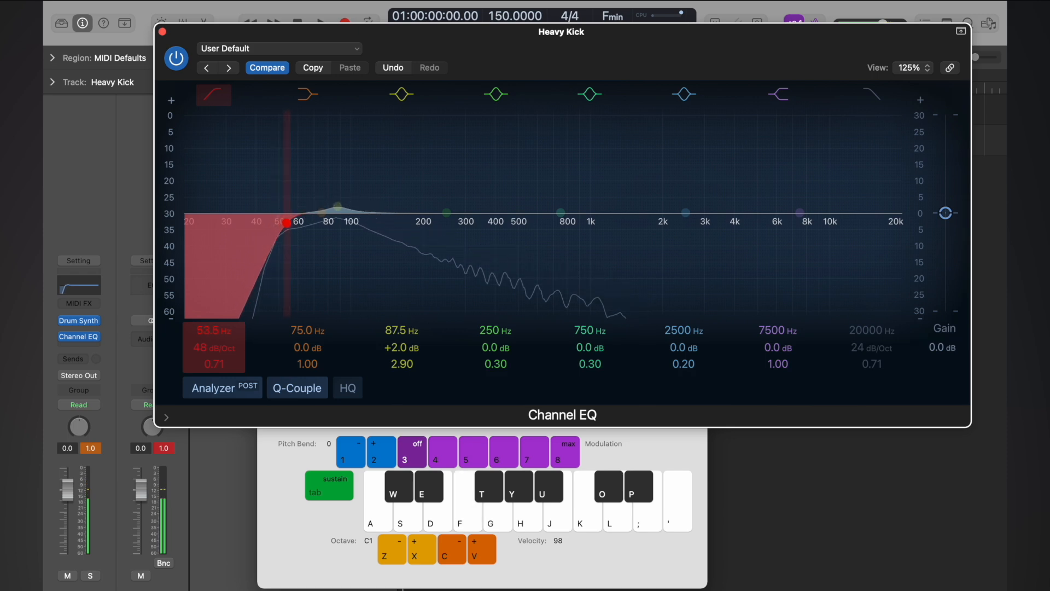
key(f)
key(f)
key(f)
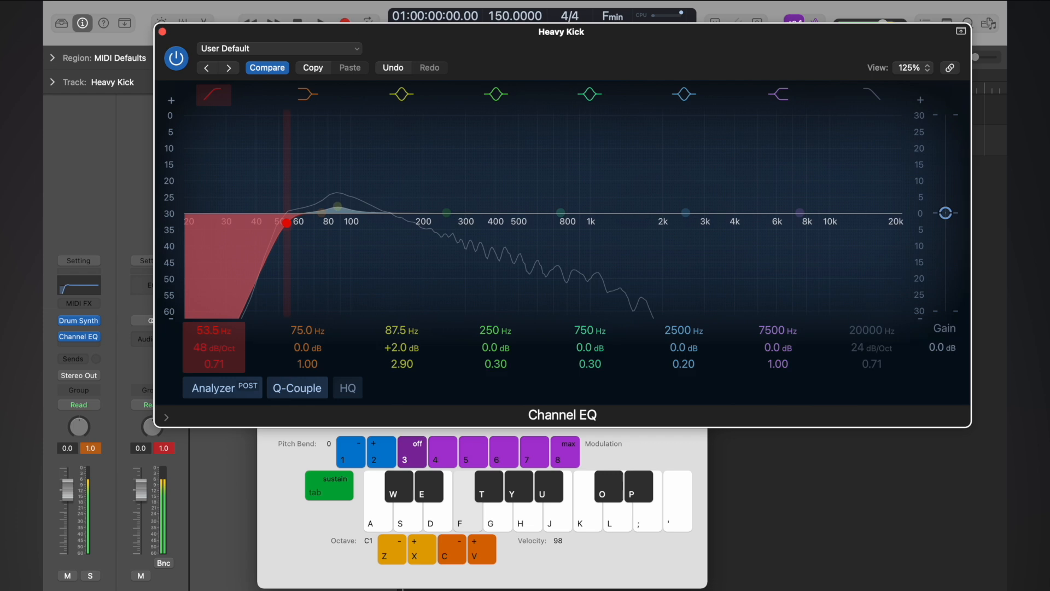
drag(219, 330, 219, 329)
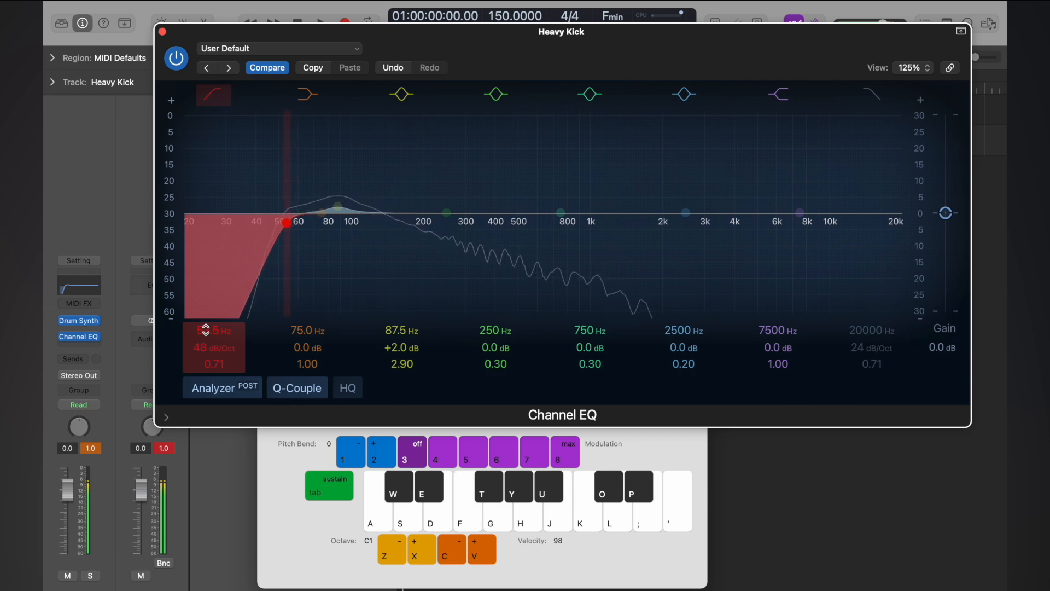
key(f)
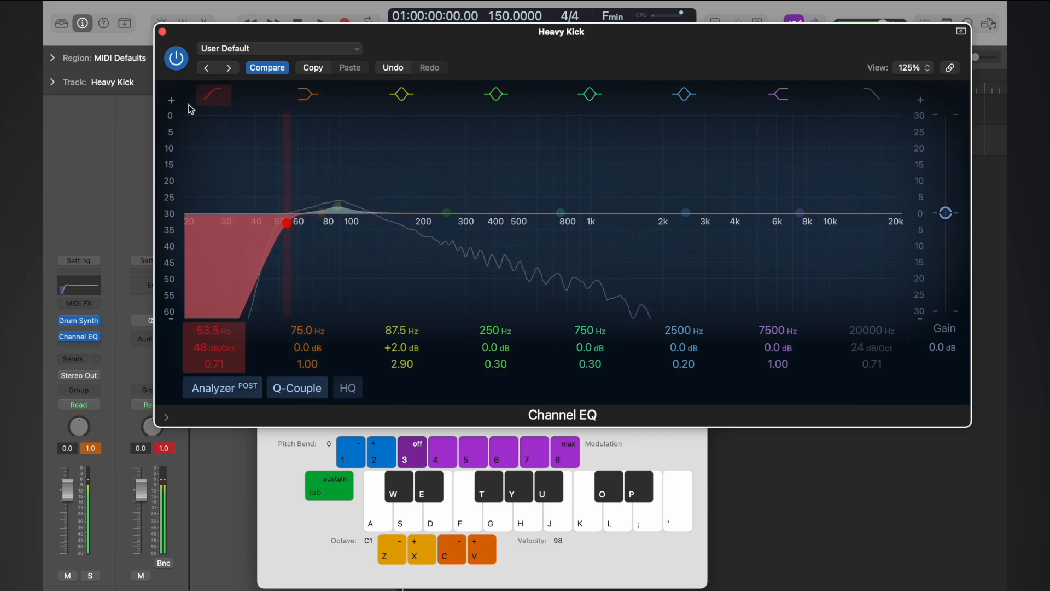
Bypass and re-enable Channel EQ while playing the kick to compare the sound with and without it
click(176, 58)
key(f)
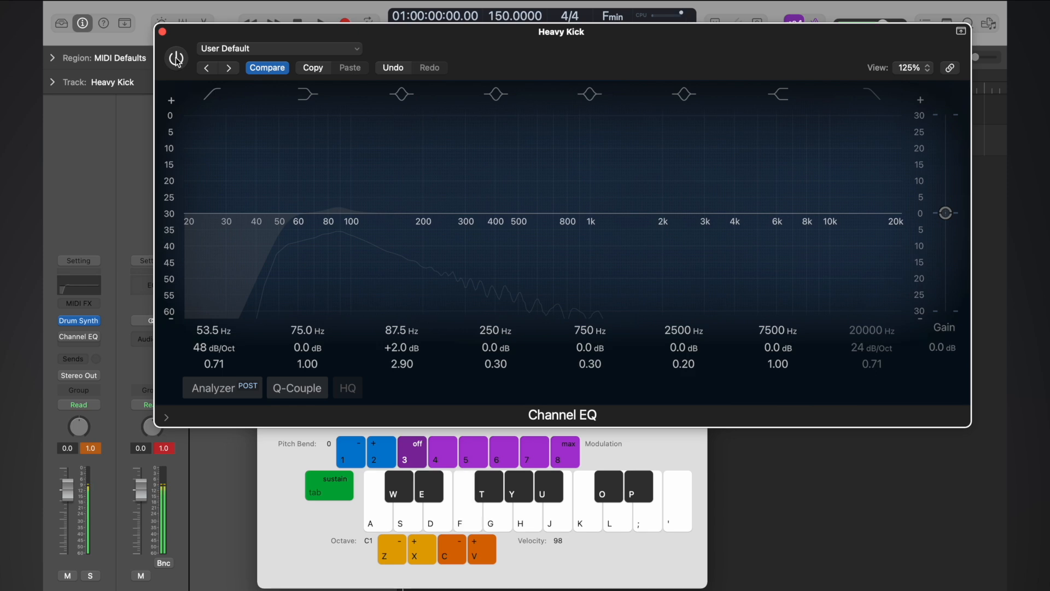
key(f)
key(f)
click(176, 58)
key(f)
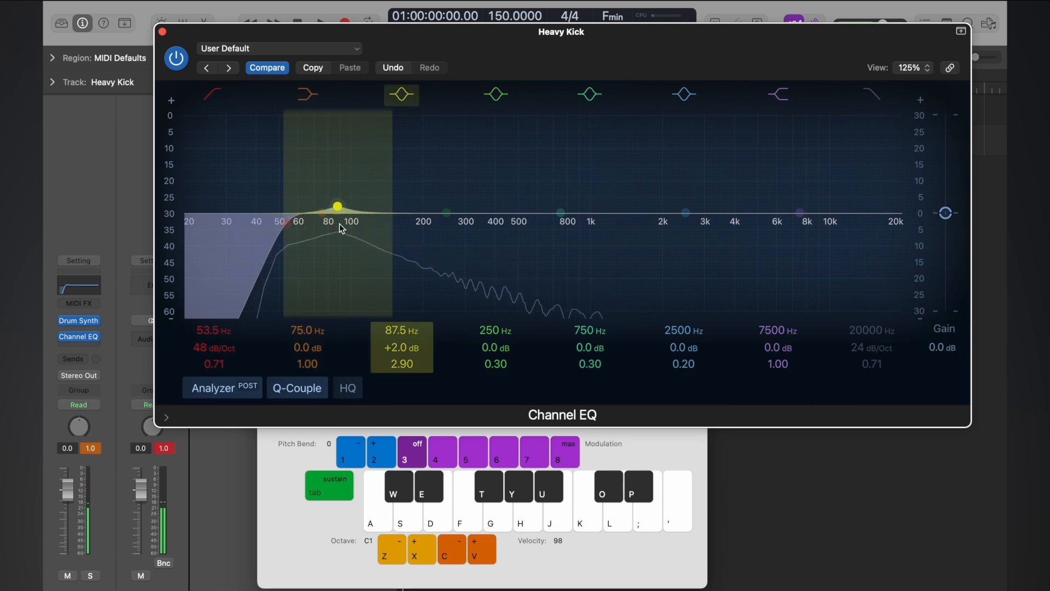
key(f)
key(f)
key(f)
key(f)
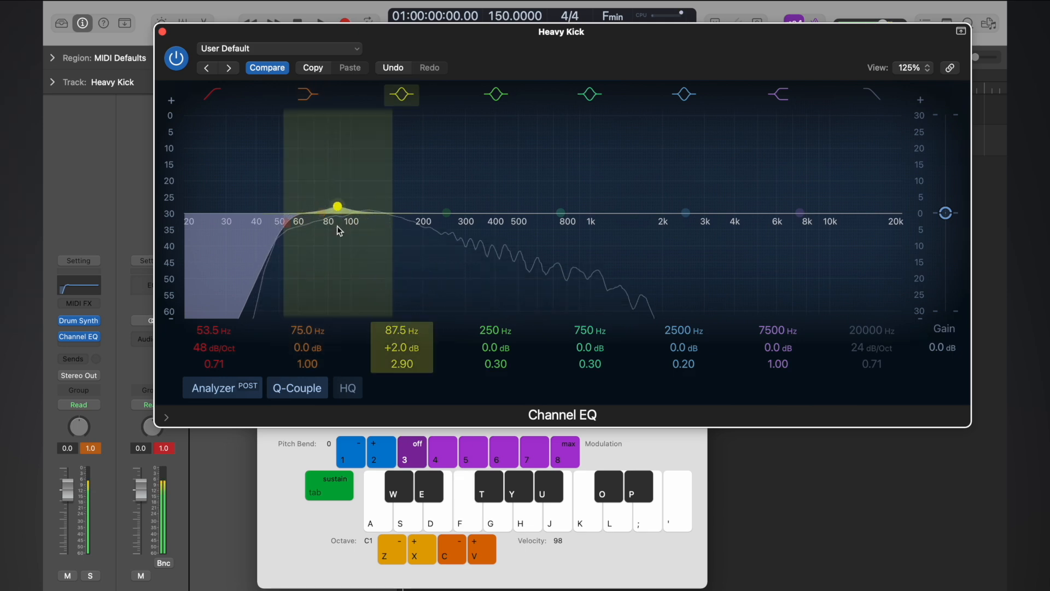
Close the Channel EQ and Musical Typing windows and insert a Bitcrusher after Channel EQ on the Heavy Kick track
click(163, 33)
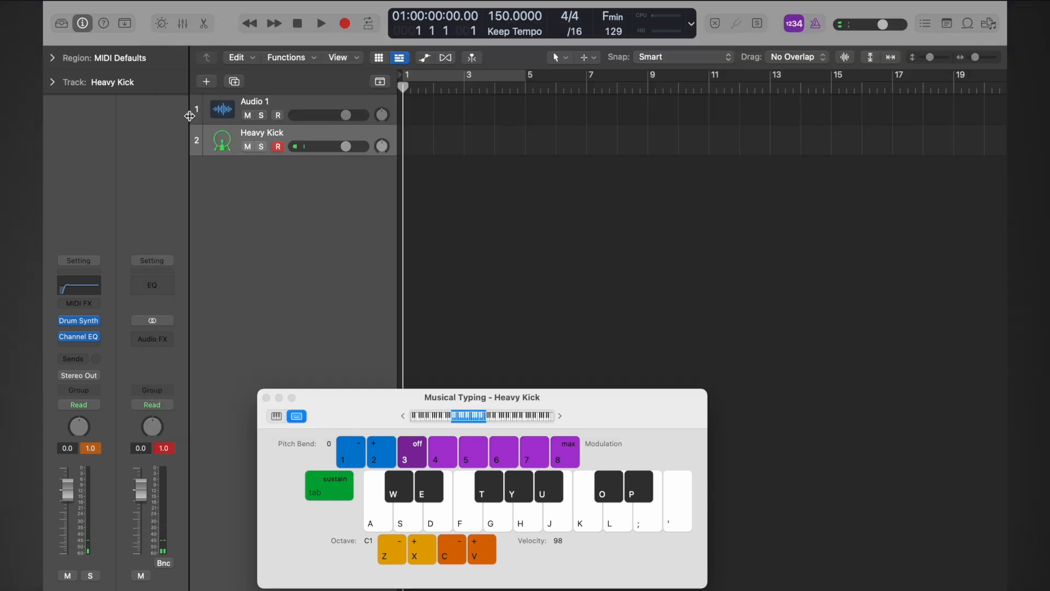
click(266, 397)
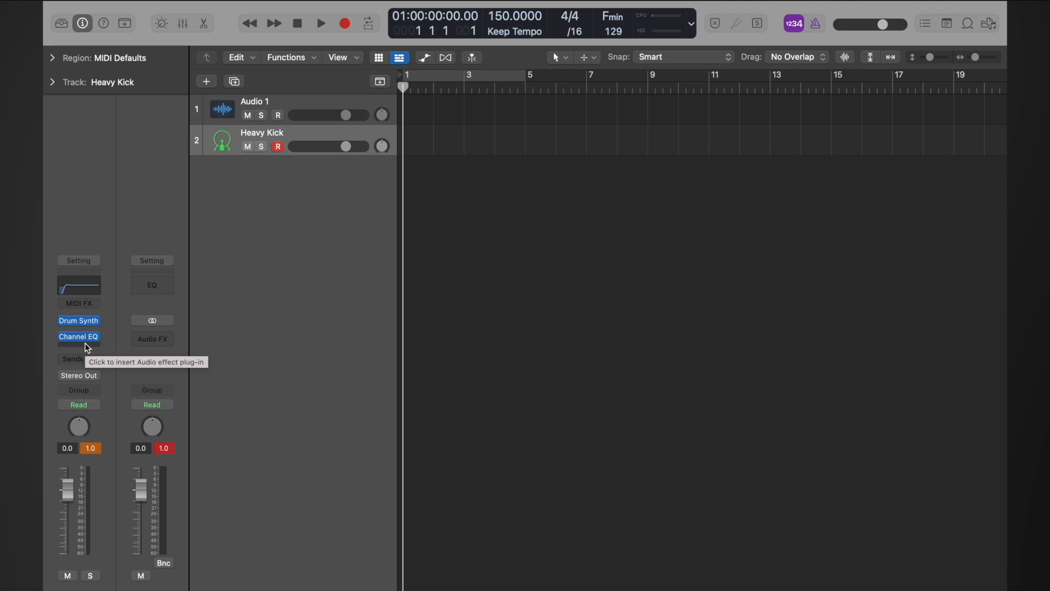
click(87, 346)
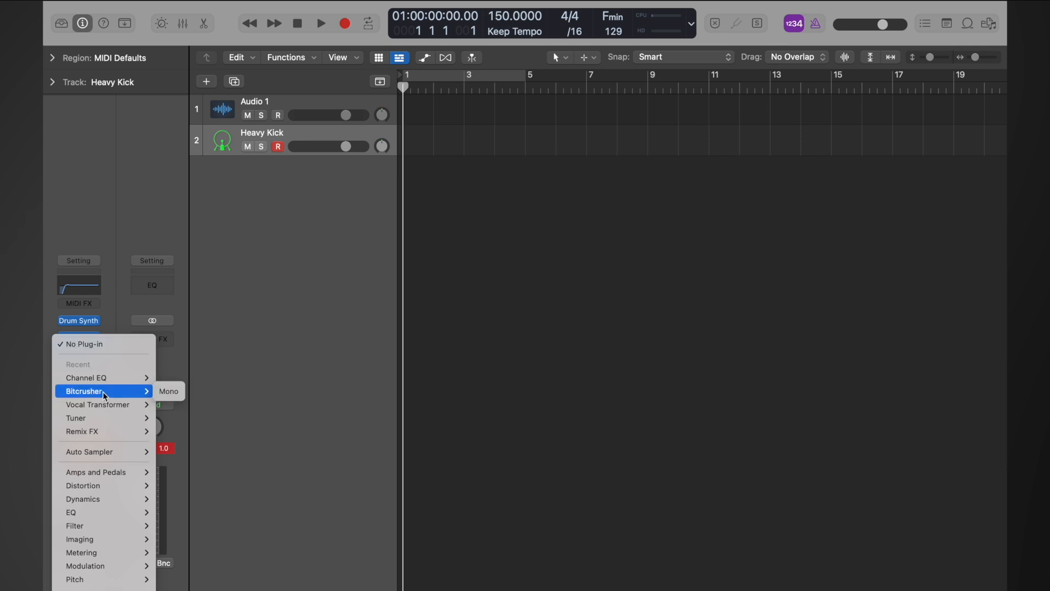
mouse_move(110, 401)
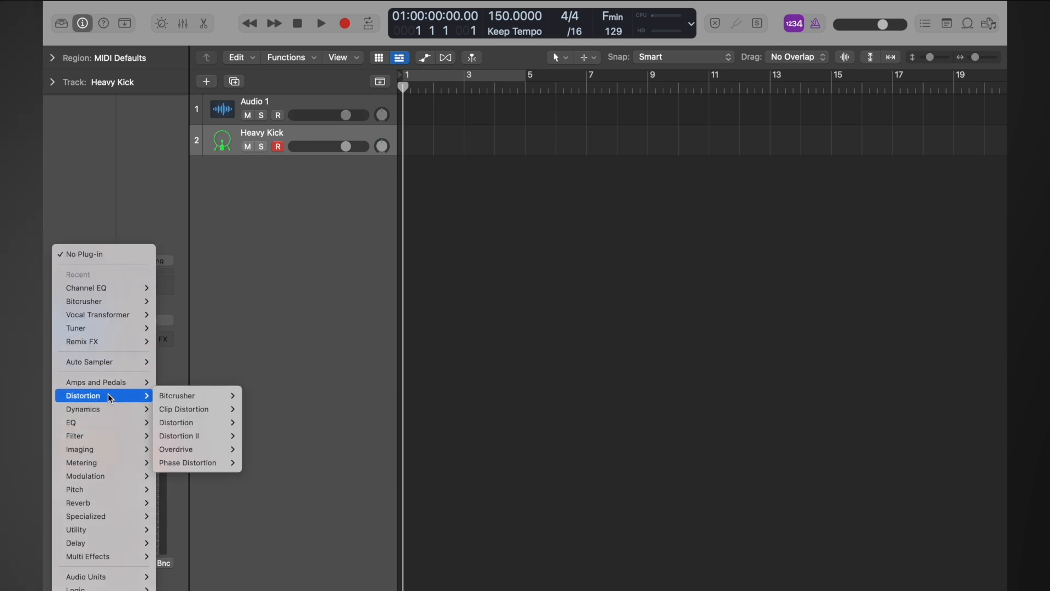
mouse_move(175, 400)
click(254, 395)
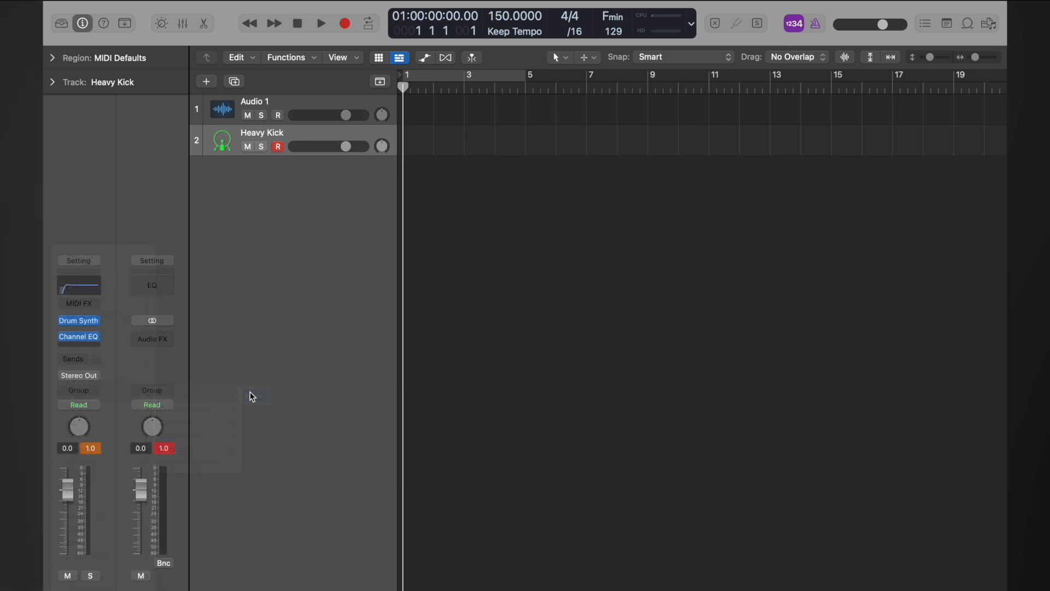
Enlarge the Bitcrusher view to 100%, and arrange its window with Musical Typing shown above it
drag(605, 175, 594, 295)
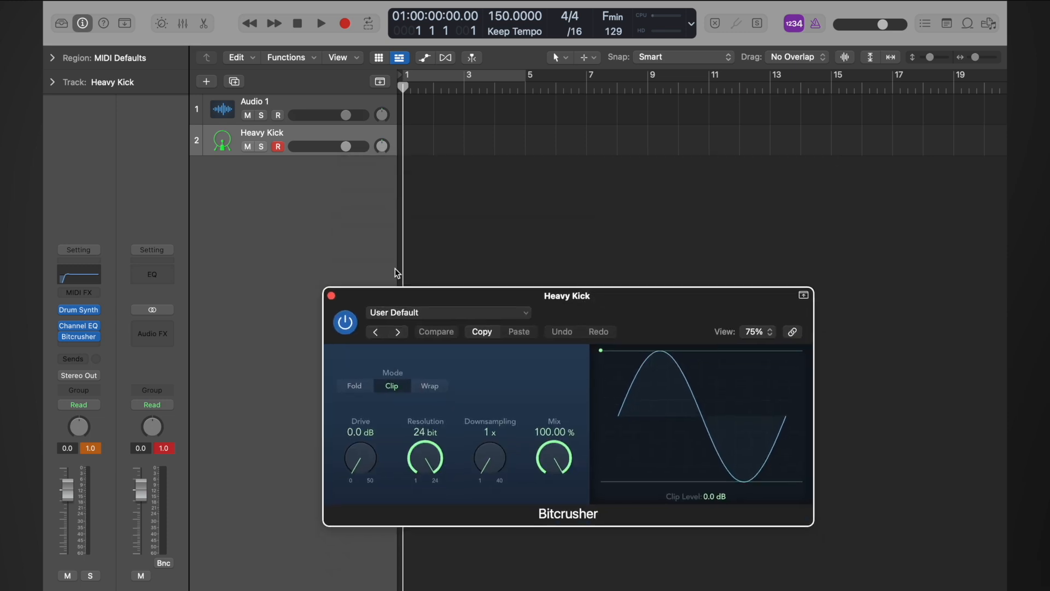
click(755, 333)
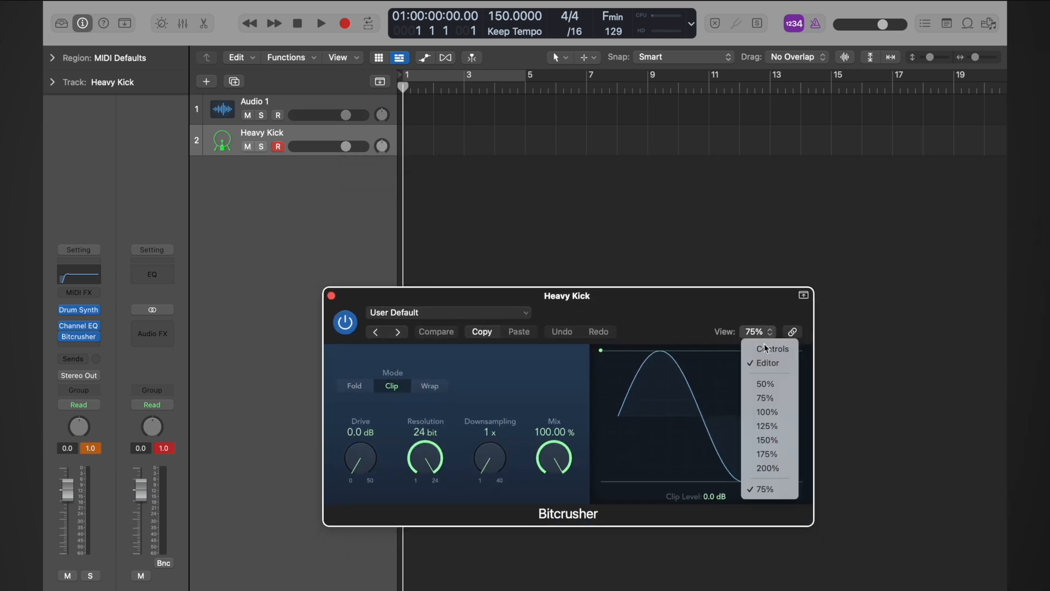
click(783, 417)
drag(605, 307, 493, 297)
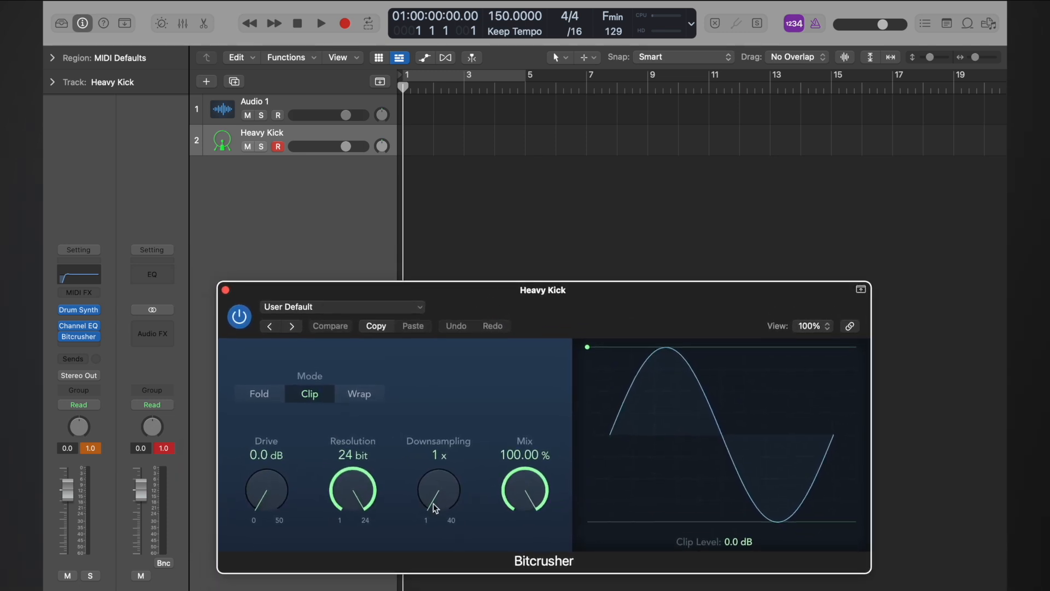
key(super+k)
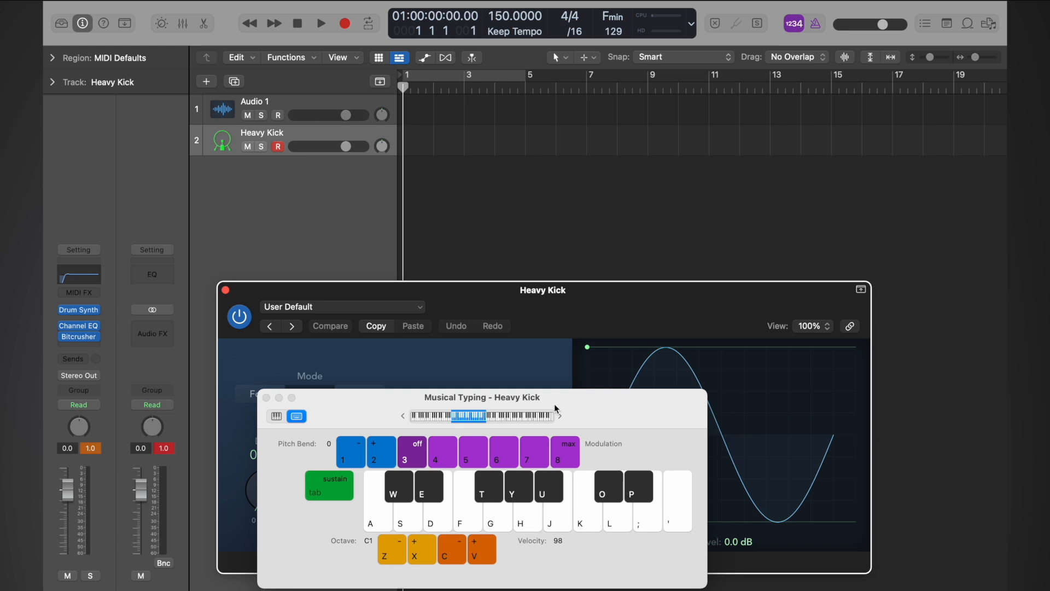
drag(557, 405, 629, 49)
Leave the Bitcrusher's downsampling at 1x and lower its clip level to -4.2 dB
drag(435, 484, 438, 522)
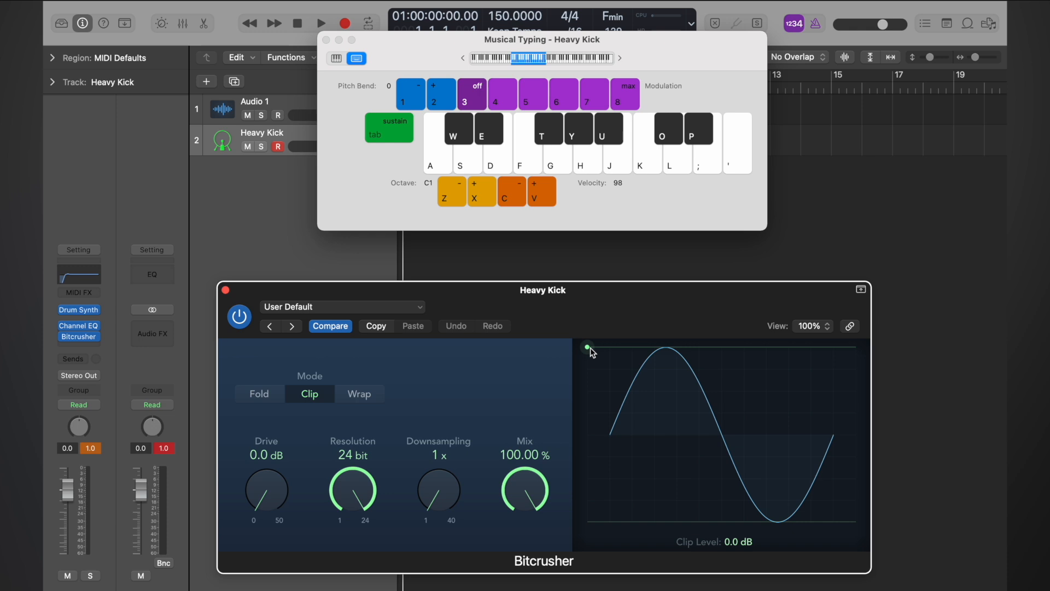
drag(589, 348, 589, 381)
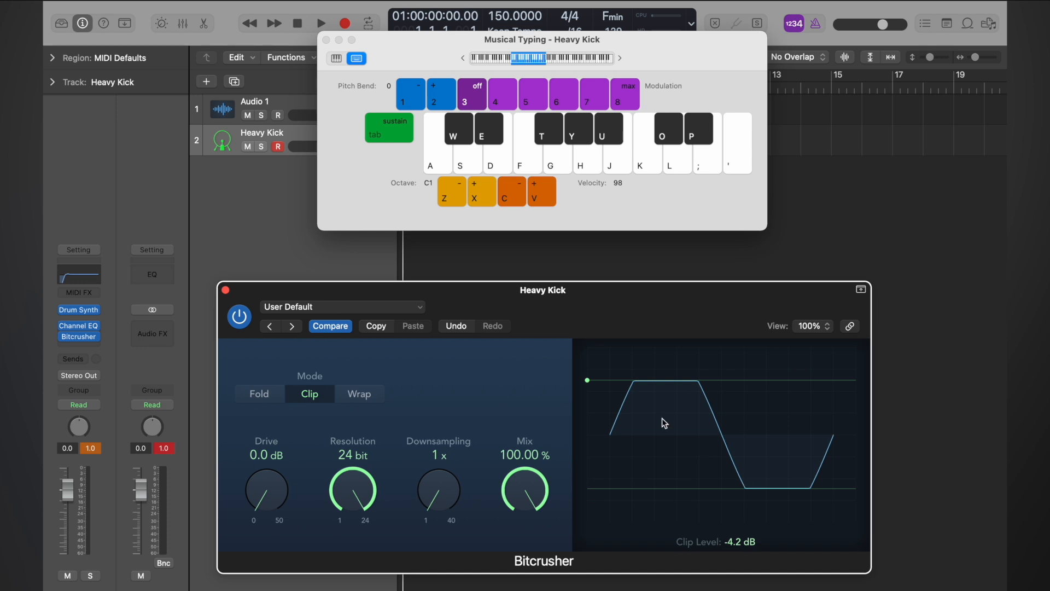
Restore the Bitcrusher's clip level to 0.0 dB, raise its drive to 12.5 dB and play the kick
drag(588, 380, 588, 335)
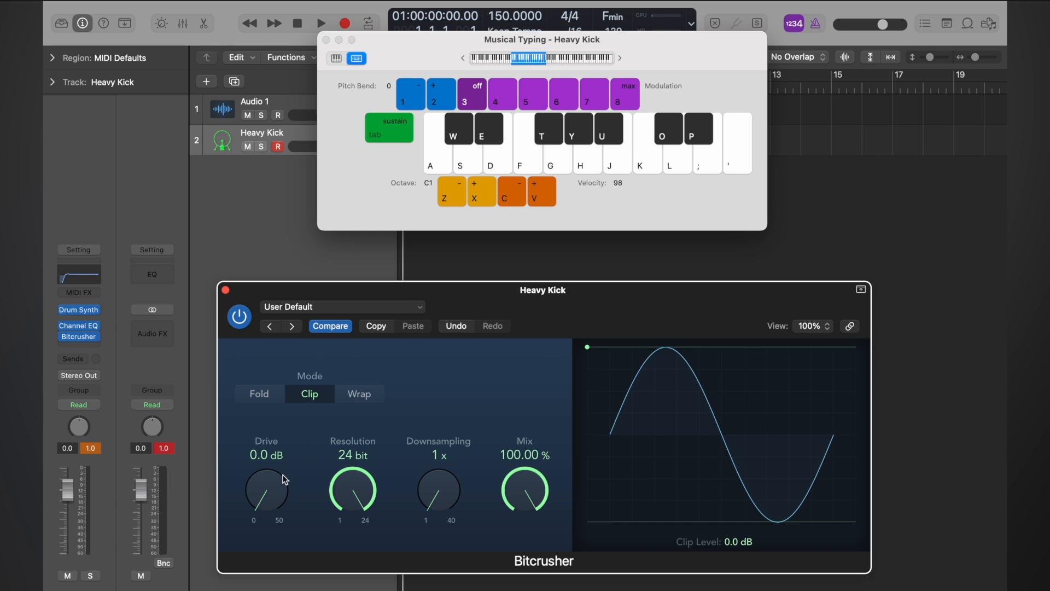
drag(268, 504, 255, 455)
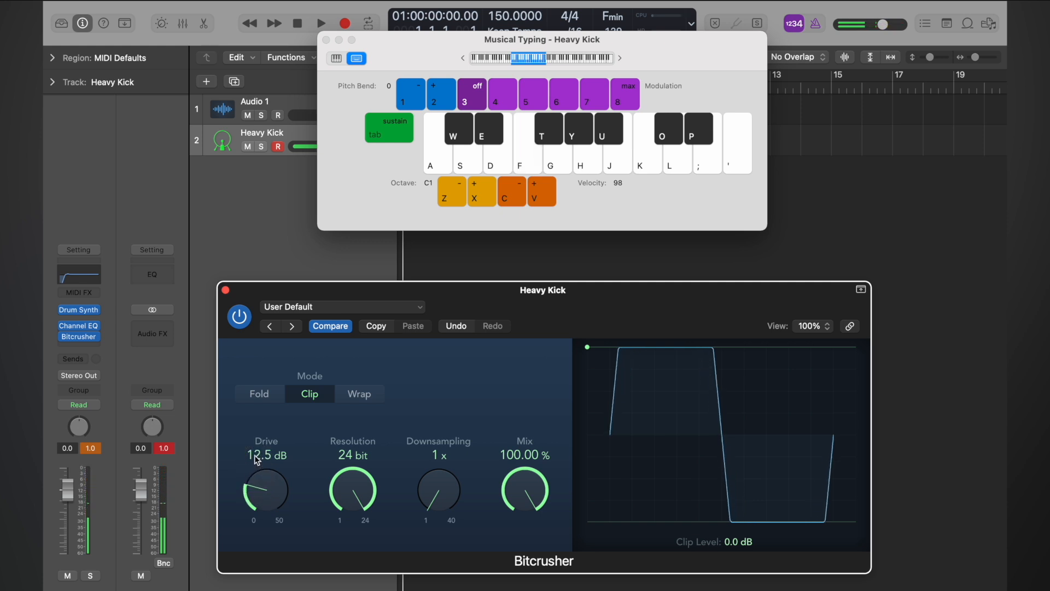
key(f)
key(f)
Lower the Bitcrusher's drive to 5.0 dB and play the F kick note repeatedly to hear the distortion
drag(265, 491, 264, 520)
key(f)
key(f)
key(f)
key(f)
key(f)
key(f)
key(f)
Bypass Channel EQ and Bitcrusher, reset the track's peak meter and play the kick to check its unprocessed level
click(97, 454)
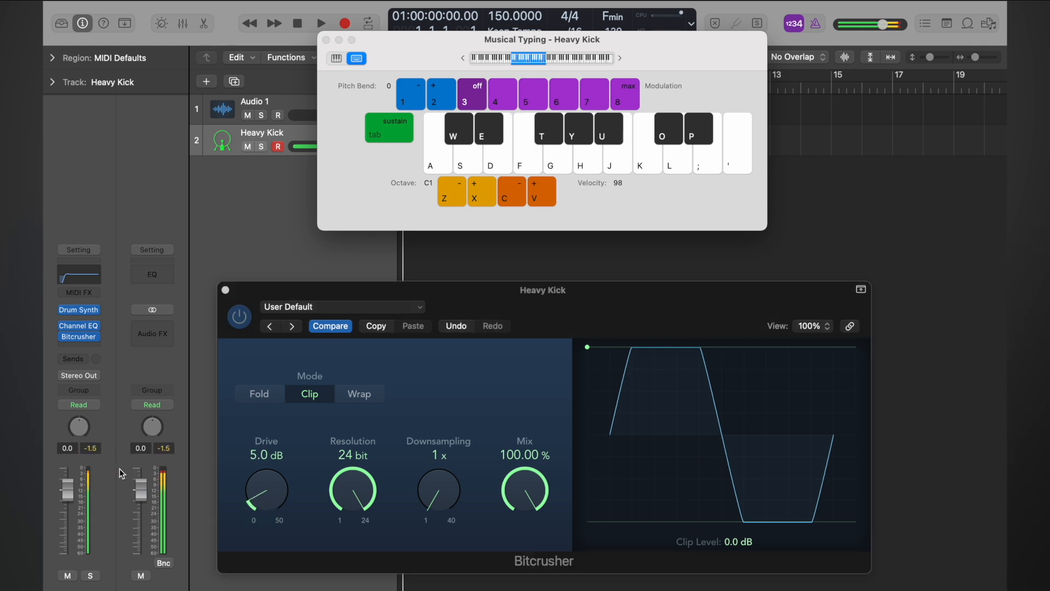
key(f)
click(61, 326)
click(62, 336)
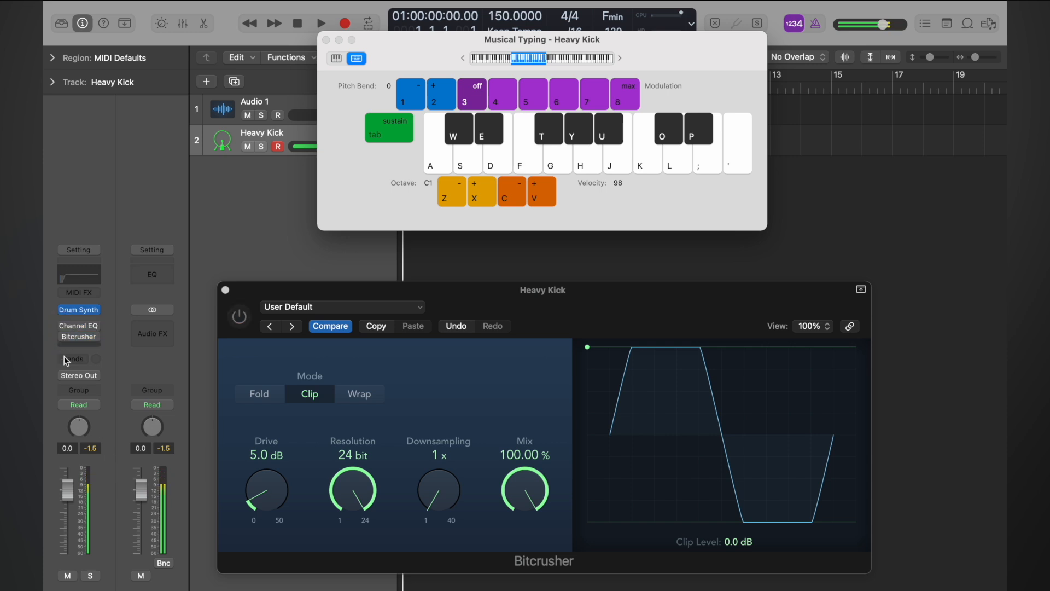
click(91, 449)
key(f)
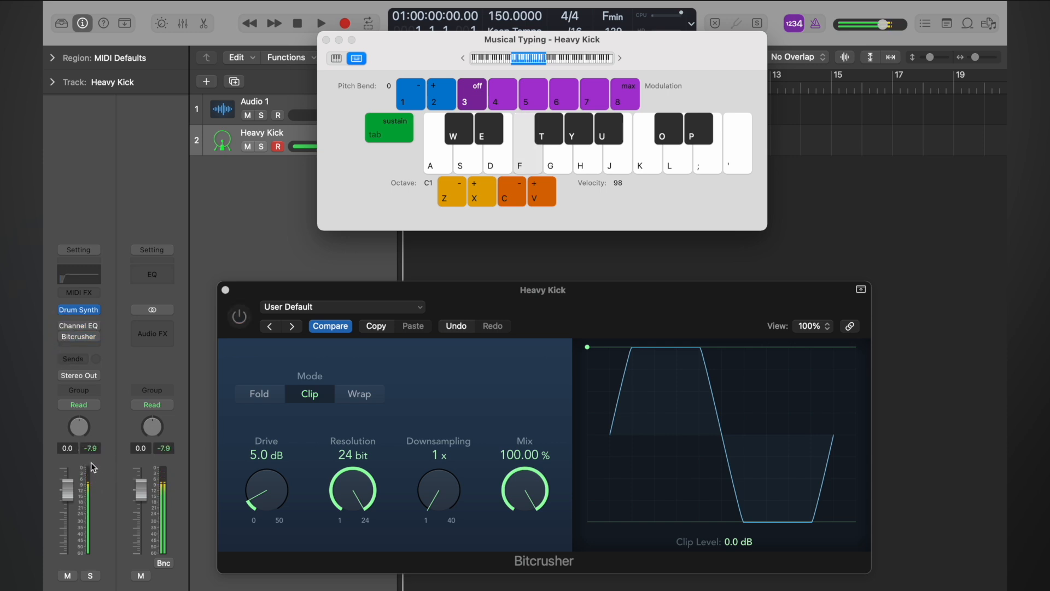
key(f)
key(f)
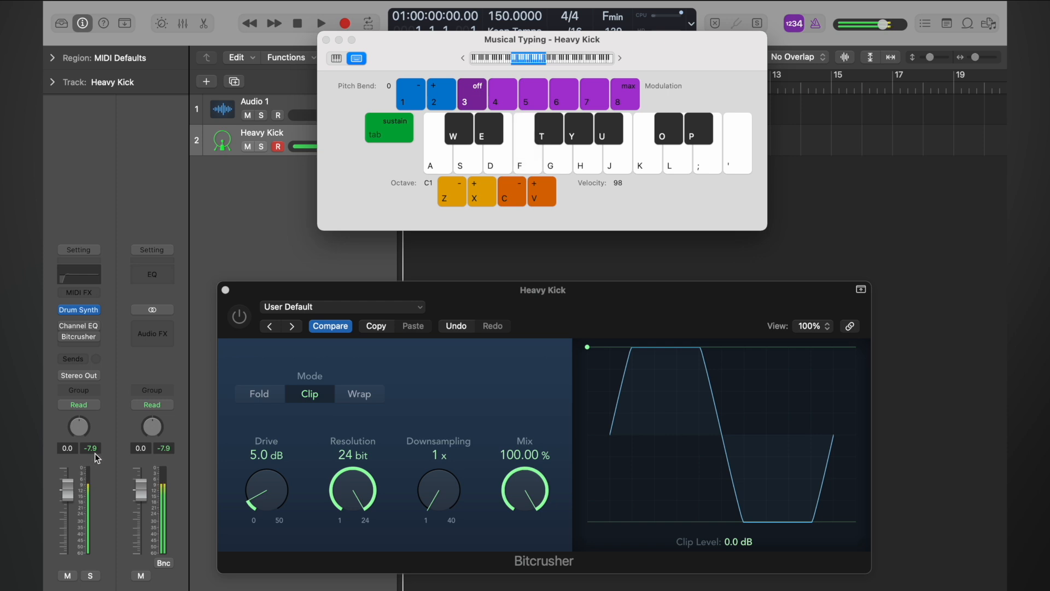
Re-enable Channel EQ and Bitcrusher one after the other while playing the kick to compare peak levels
key(f)
key(f)
key(f)
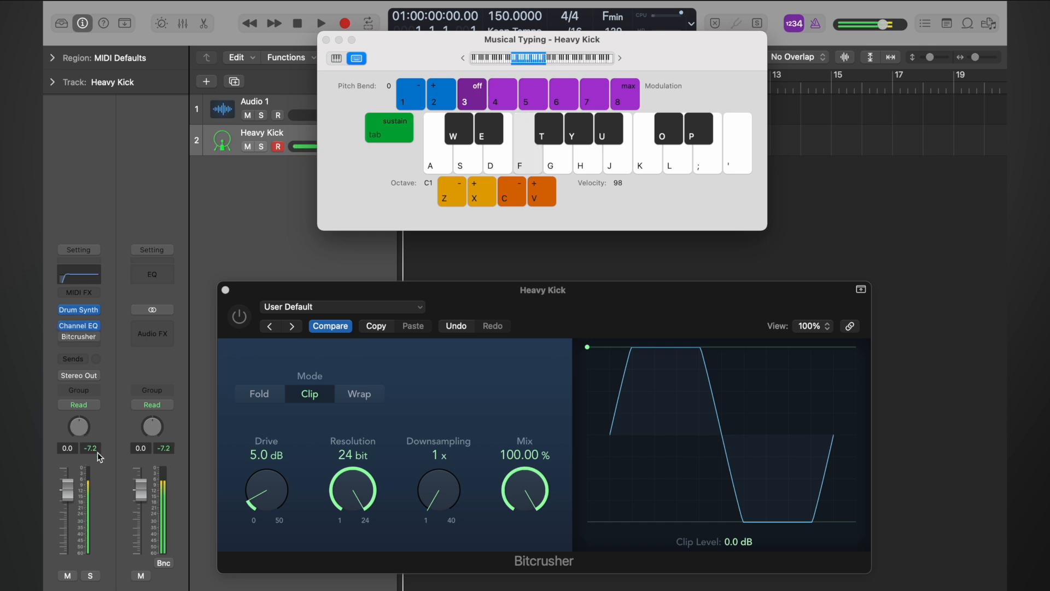
key(f)
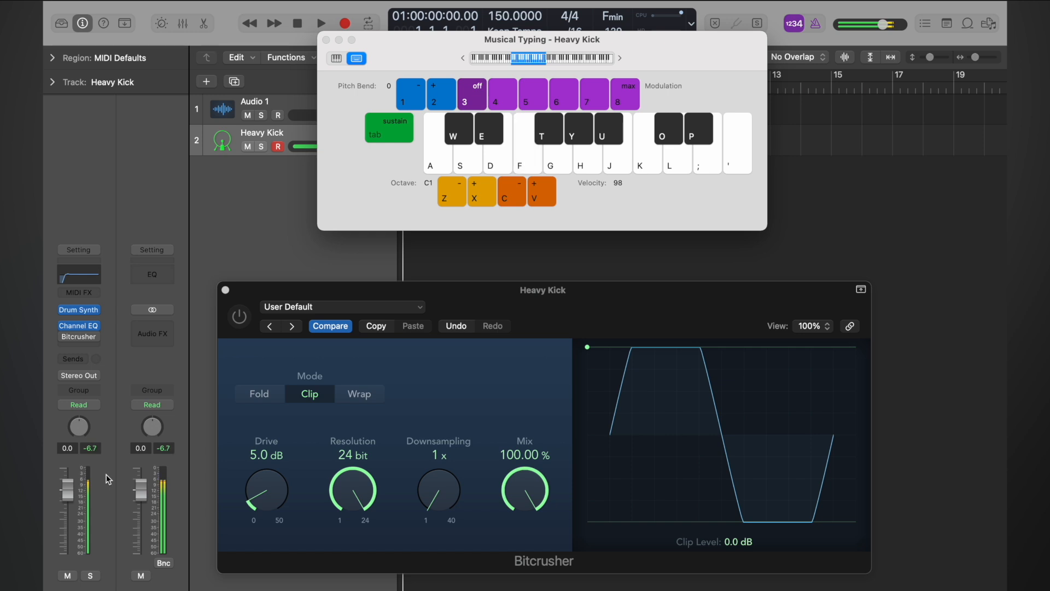
click(62, 338)
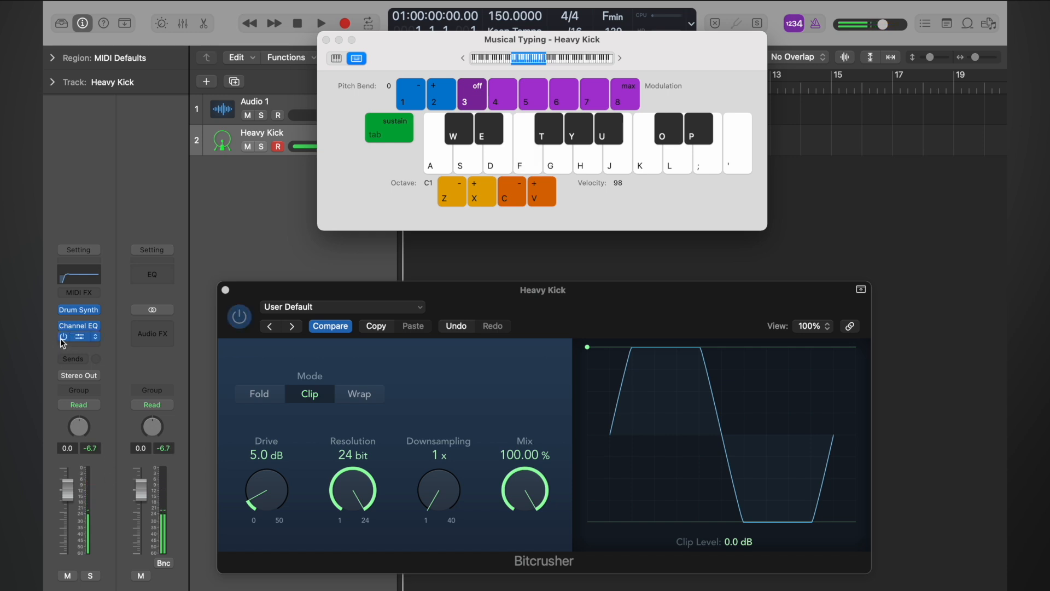
key(f)
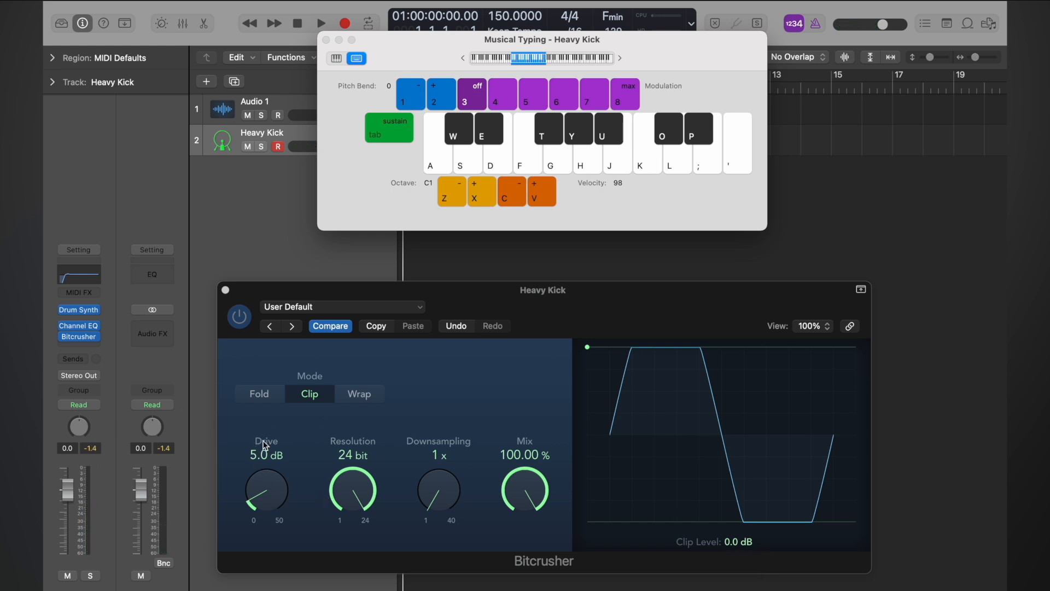
Raise the Bitcrusher's drive to 8.5 dB and play the kick repeatedly to hear the change
click(264, 500)
drag(264, 500, 261, 487)
key(f)
key(f)
key(f)
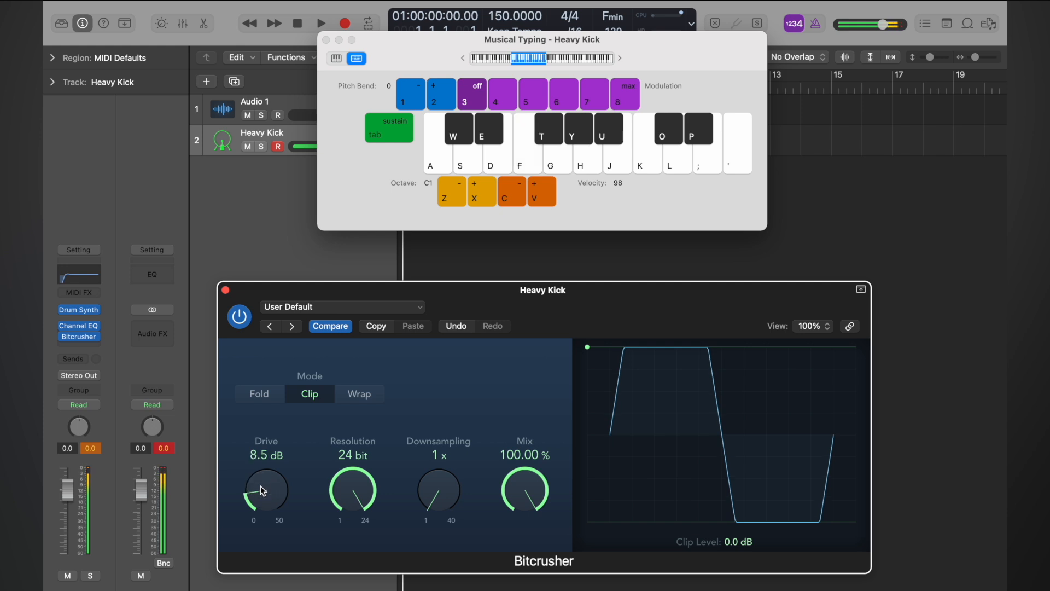
key(f)
Recheck the kick's peak level and set the drive to 8.0 dB, closing the Bitcrusher and Musical Typing windows
click(90, 449)
key(f)
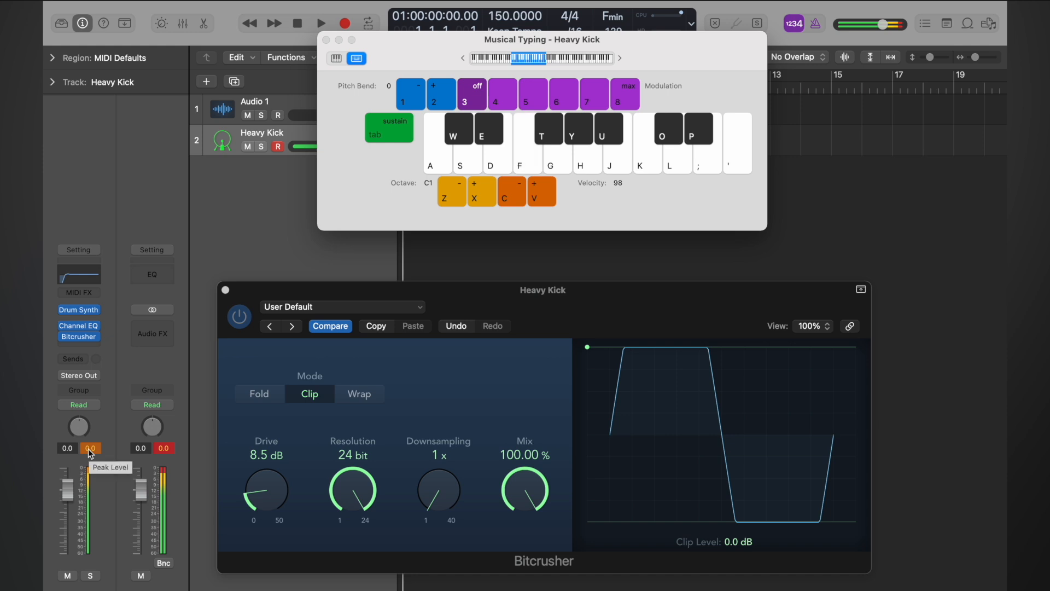
key(f)
drag(257, 501, 257, 506)
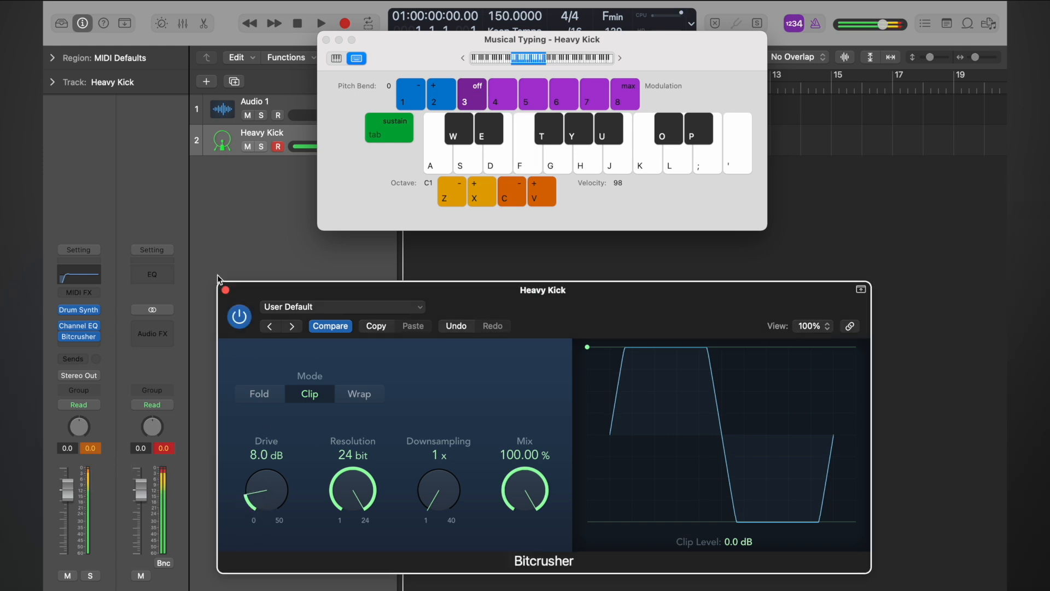
click(225, 290)
click(325, 40)
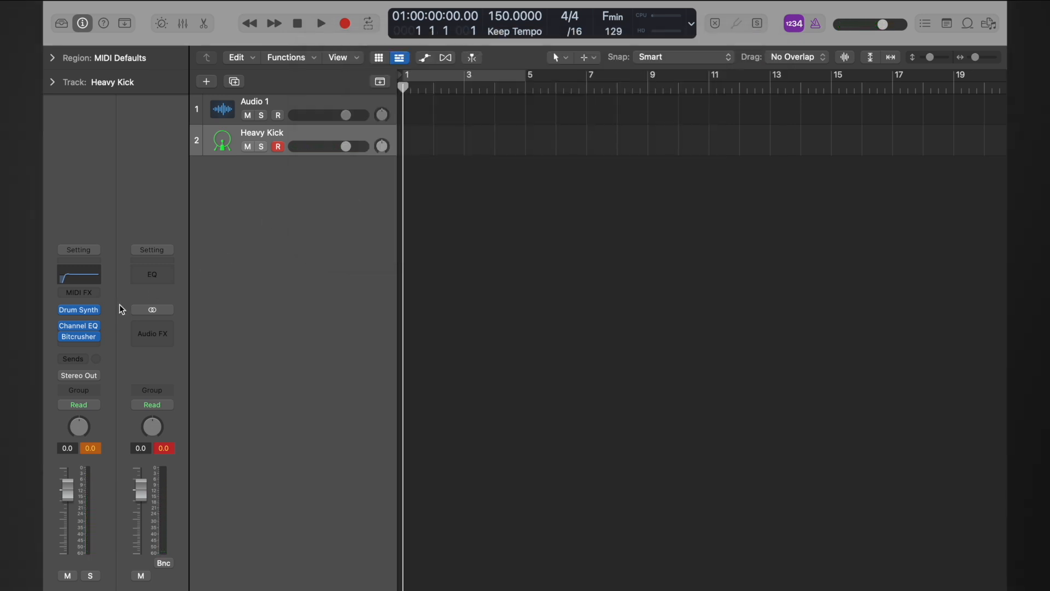
Open Drum Synth to view its kick types and preset-saving options, and close it without changing anything
click(78, 309)
click(293, 176)
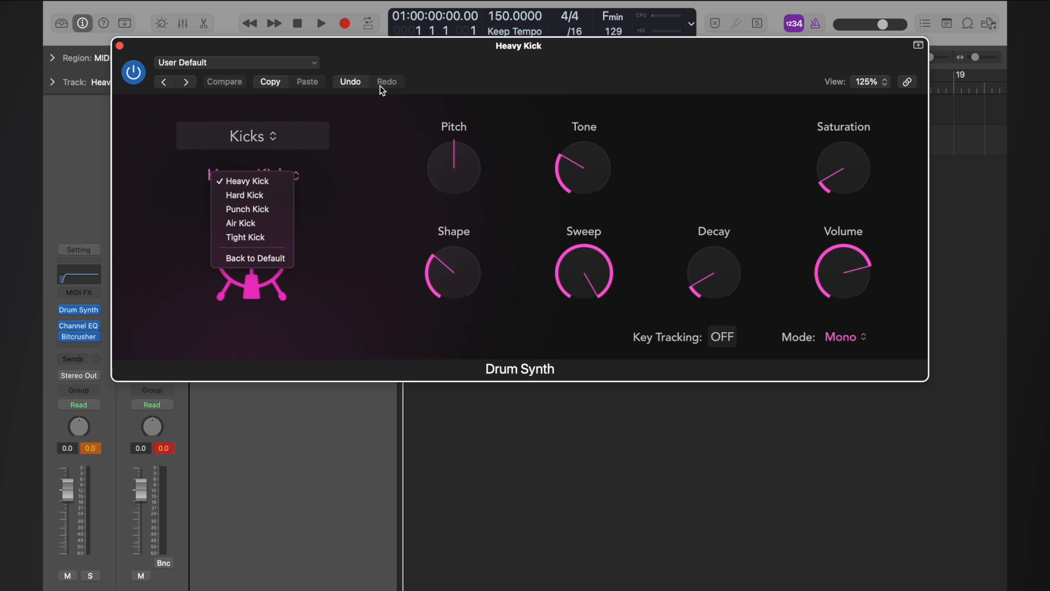
click(389, 47)
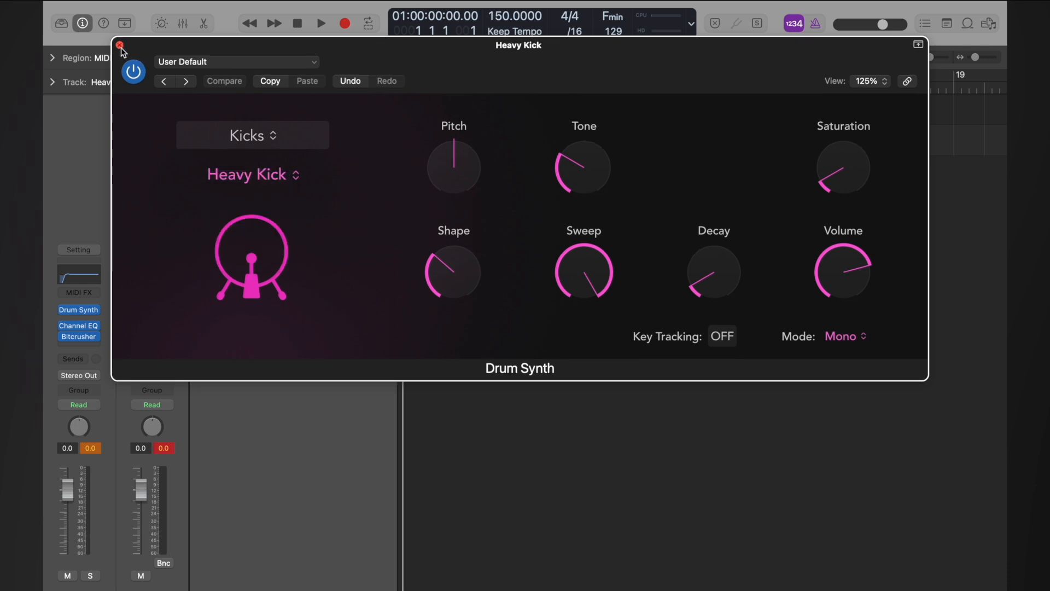
click(186, 61)
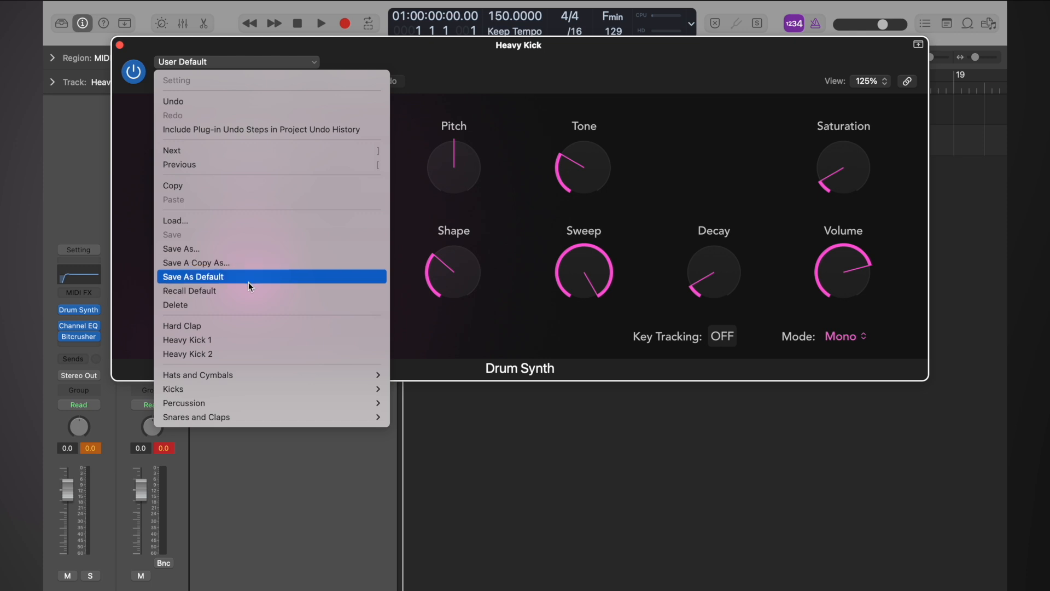
click(368, 51)
click(120, 45)
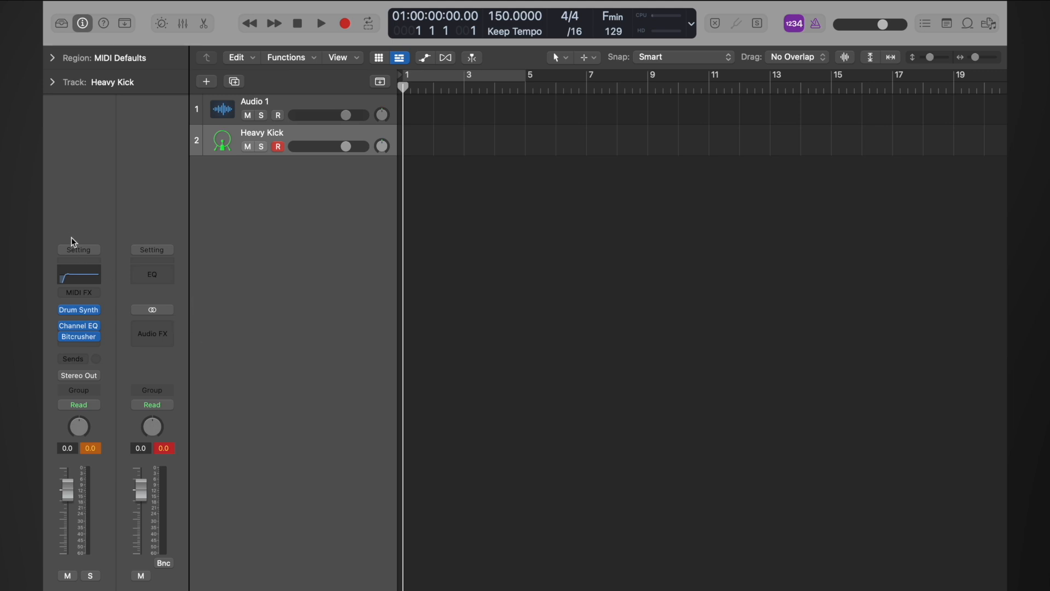
Save the kick track's channel strip setting as Heavy Kick Drum in the Instrument folder
click(85, 250)
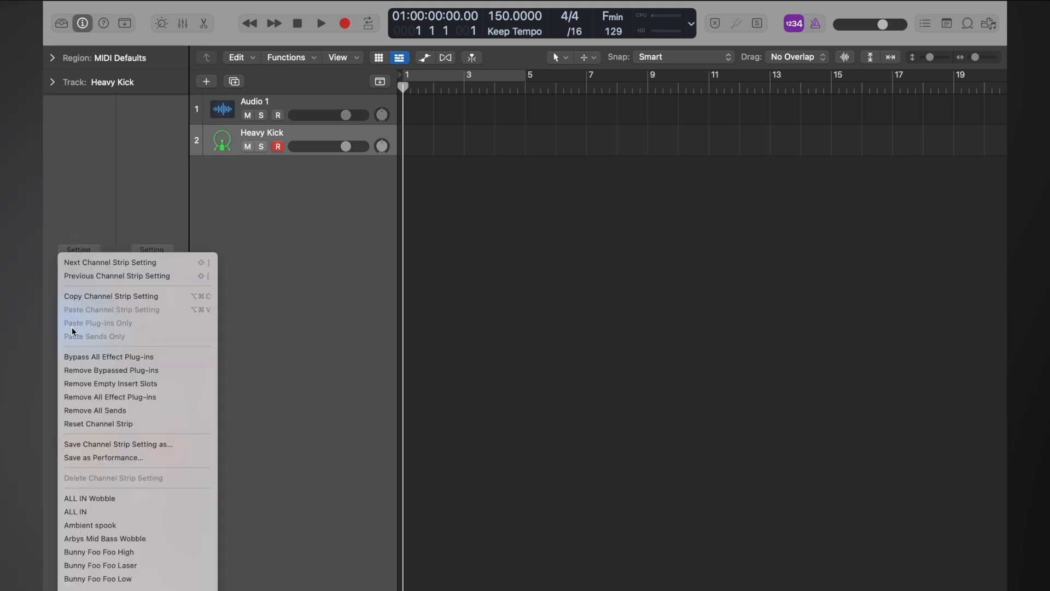
click(135, 445)
key(BackSpace)
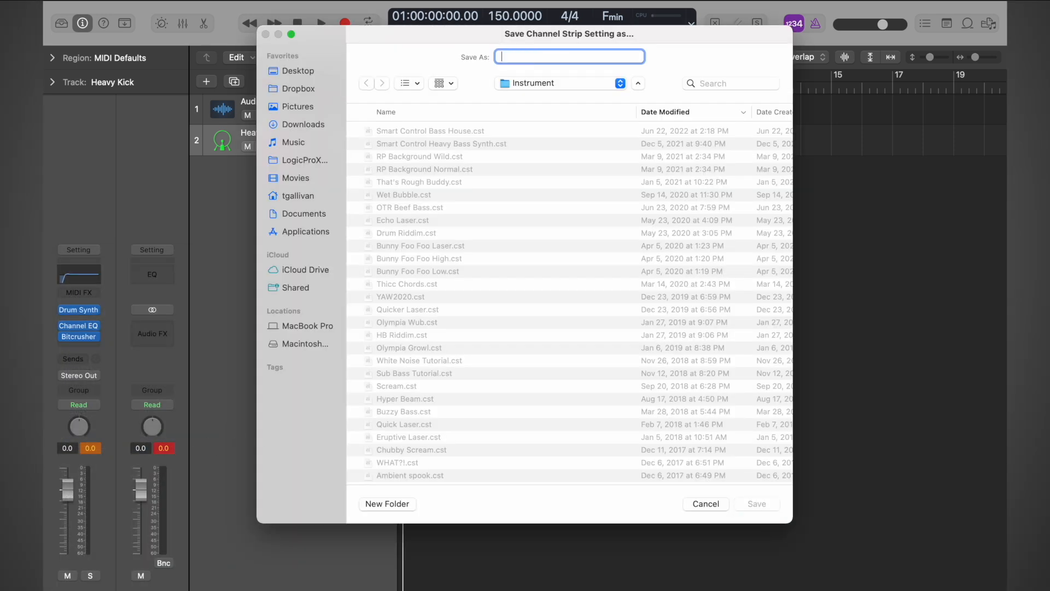
text(Heavy Ki)
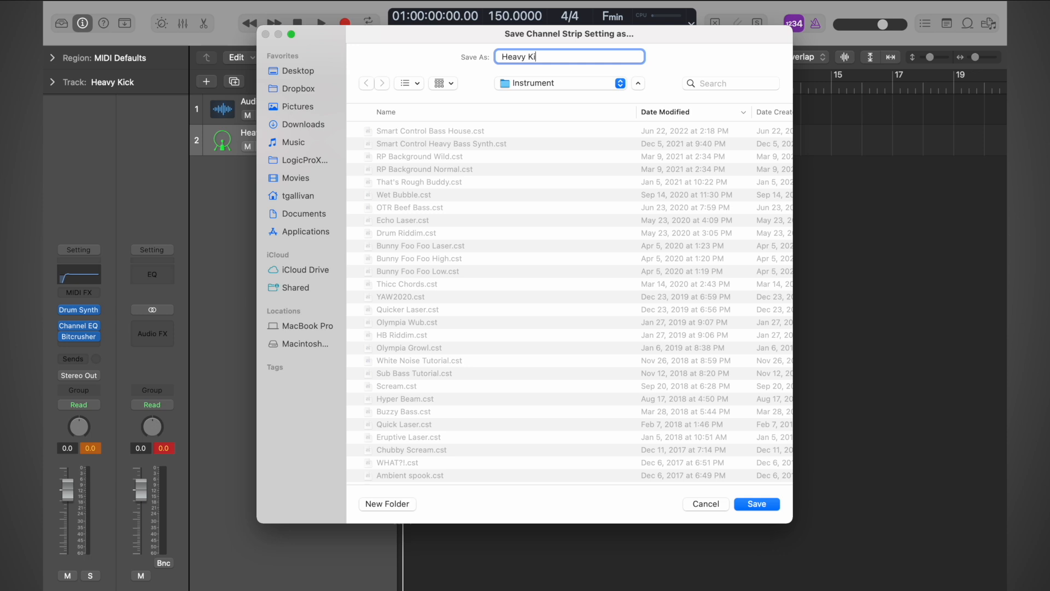
text(ck Drum)
click(753, 504)
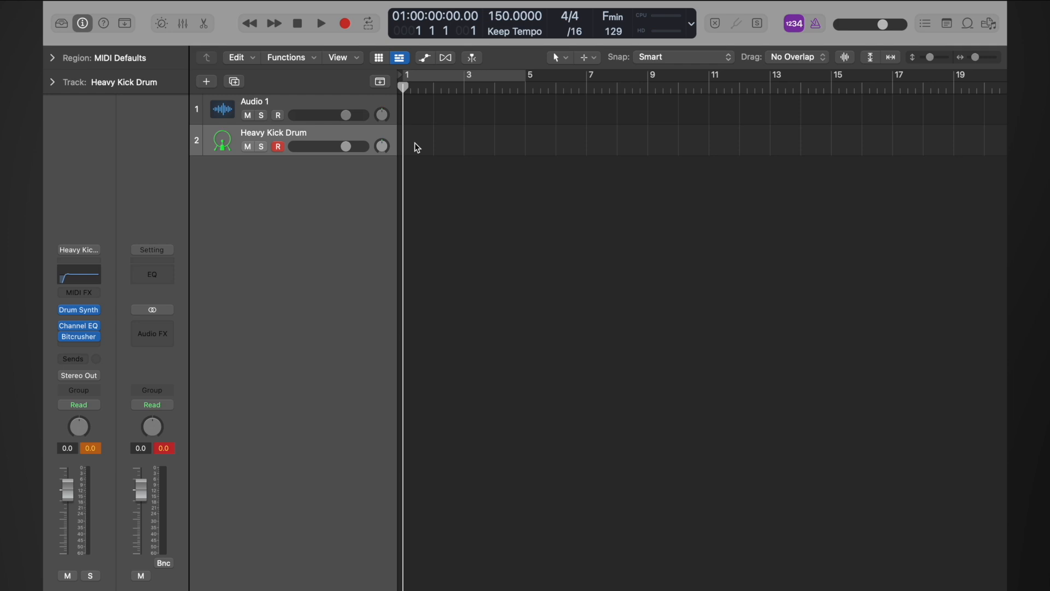
Open the Loop Browser, show the My Loops collection and look through its loops
click(968, 23)
click(903, 58)
click(897, 80)
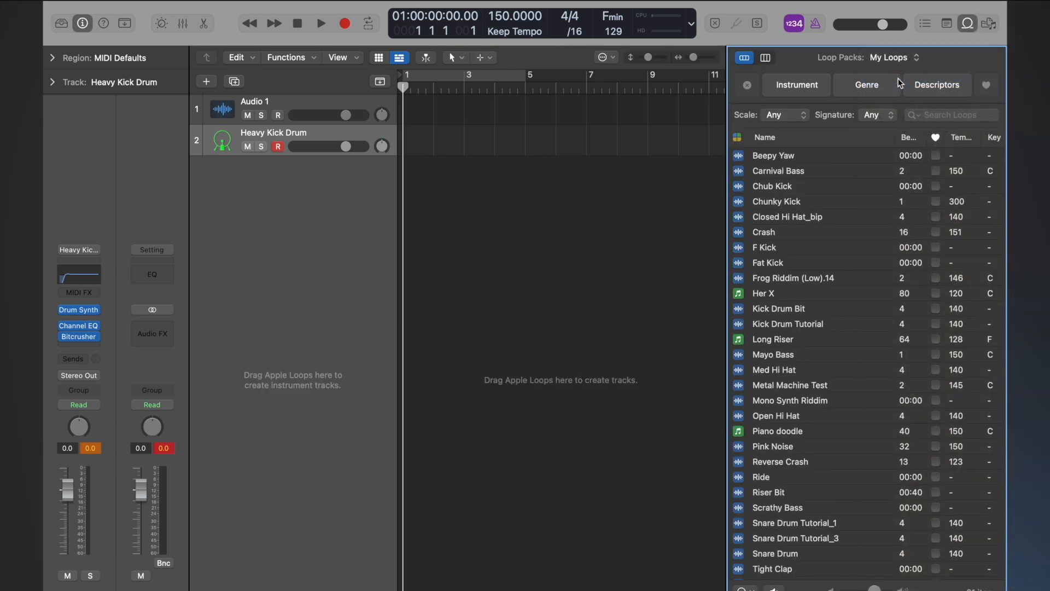
scroll(829, 170, down, 3)
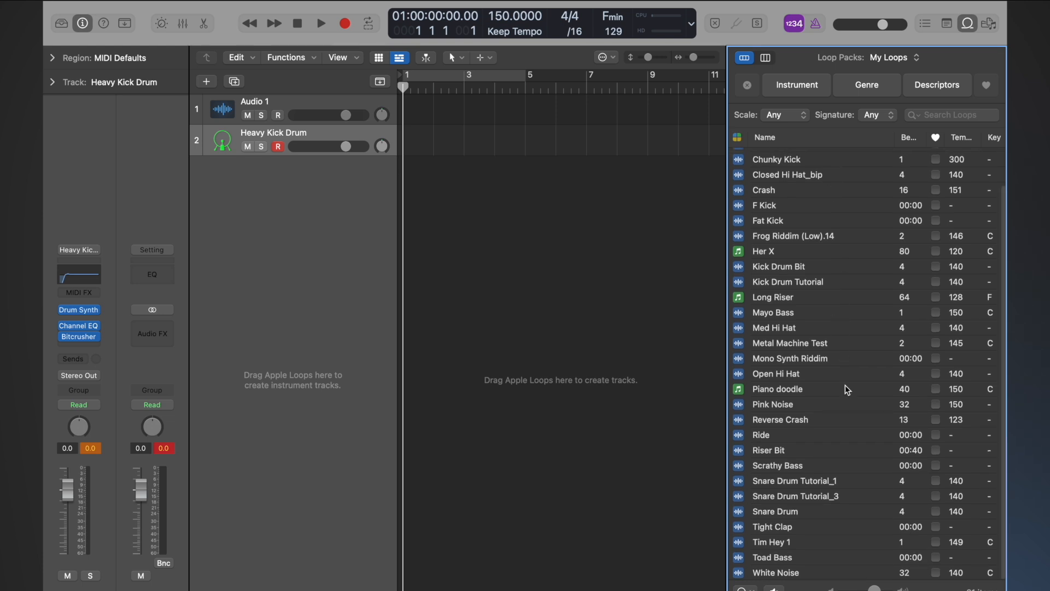
scroll(845, 388, up, 3)
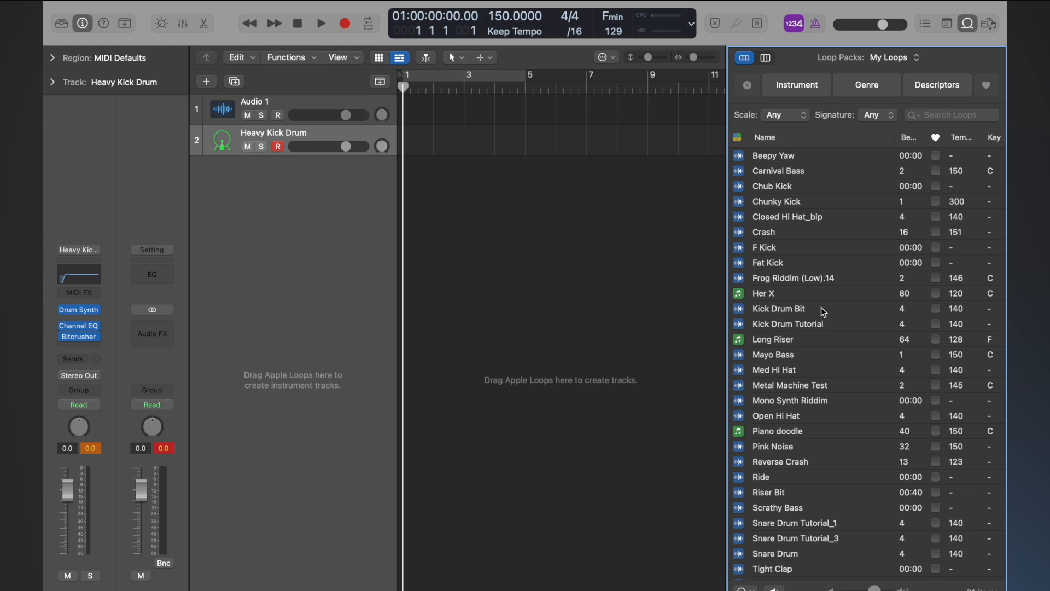
scroll(821, 307, down, 3)
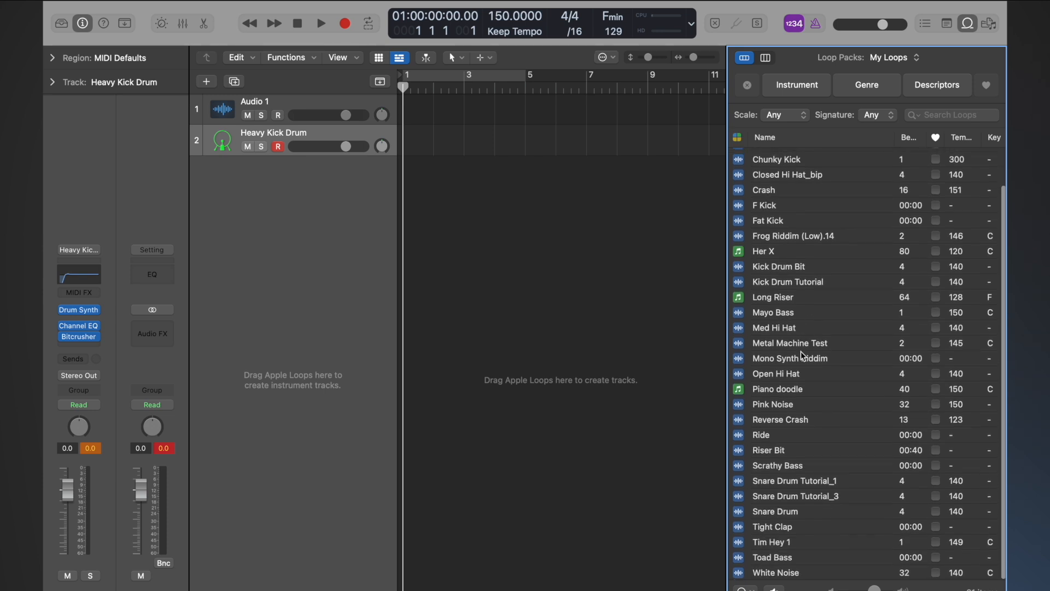
scroll(800, 354, up, 3)
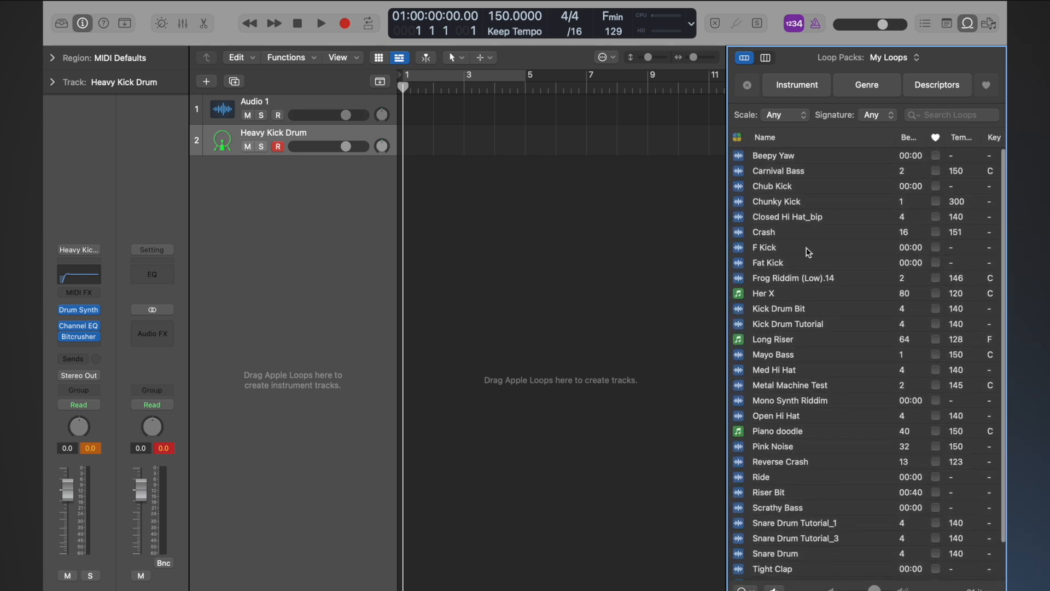
Preview saved loops such as Carnival Bass, Chub Kick and F Kick, and close the Loop Browser
click(800, 197)
click(801, 186)
click(802, 172)
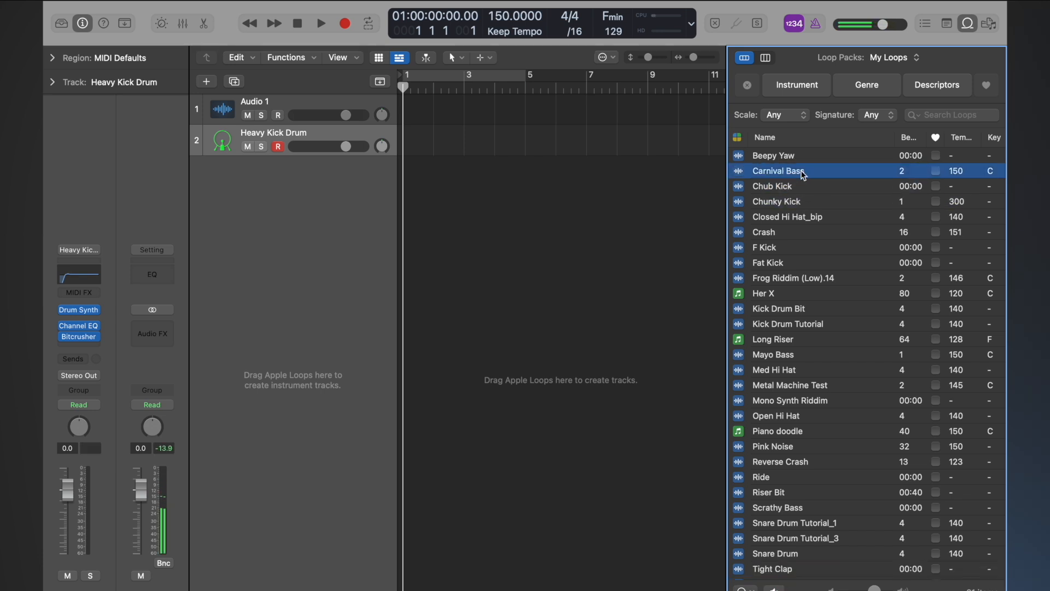
click(800, 187)
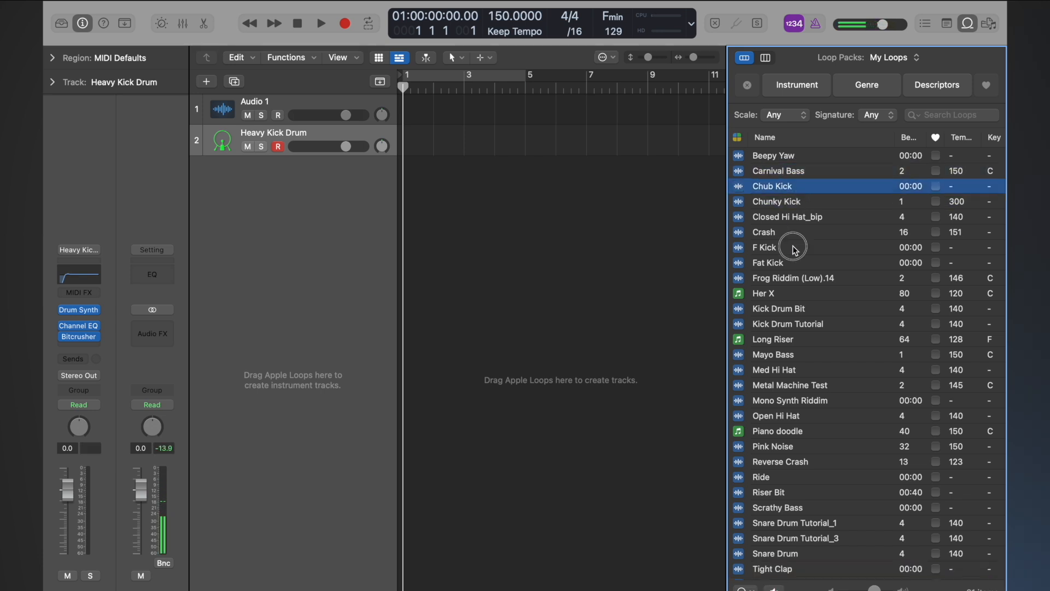
click(794, 249)
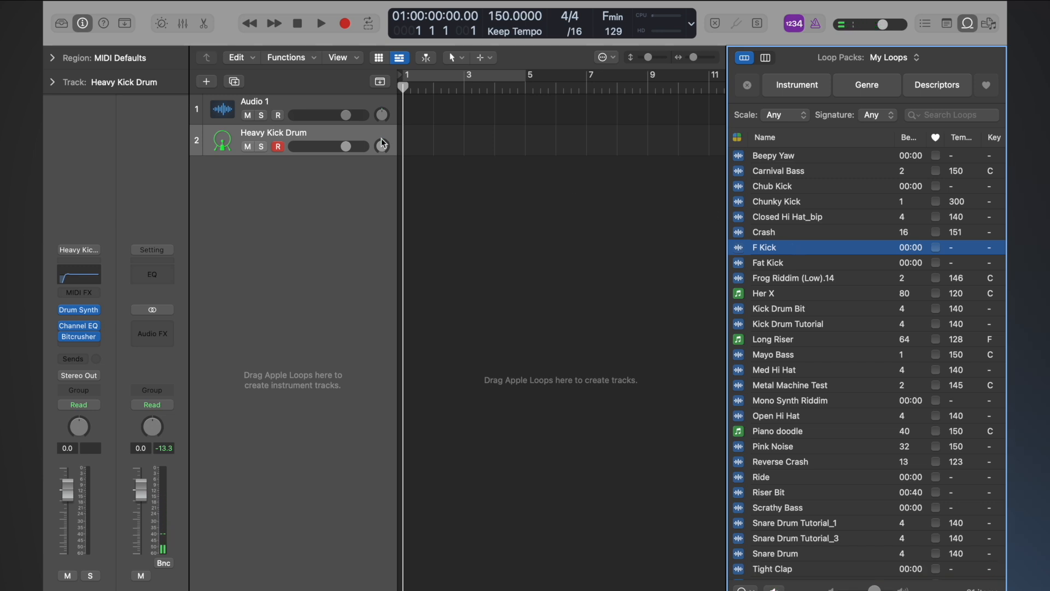
key(f)
key(f)
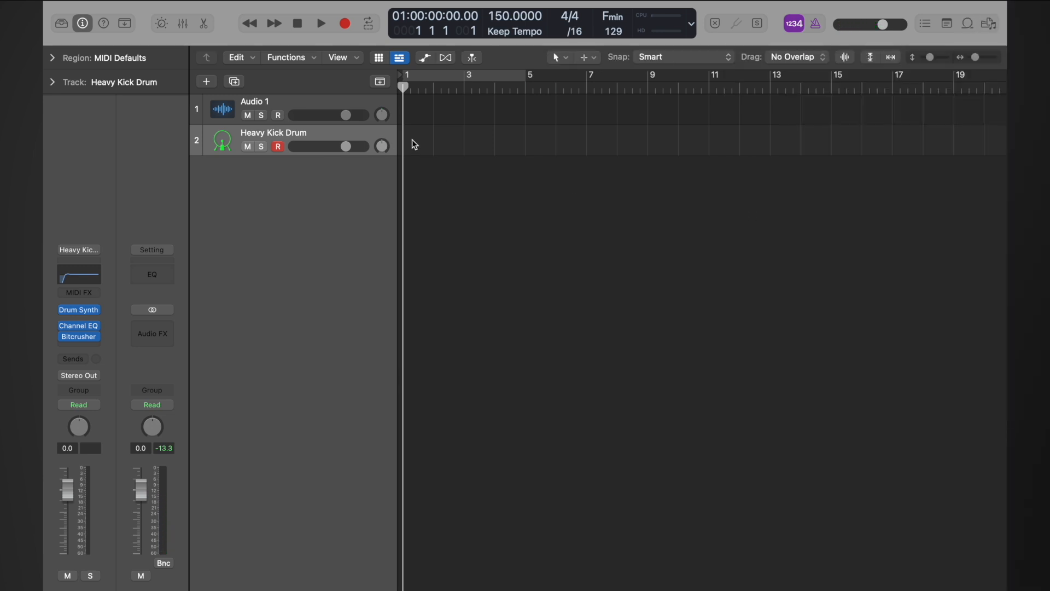
Create a MIDI region at bar 1 on the Heavy Kick Drum track and open it in the Piano Roll
right_click(413, 141)
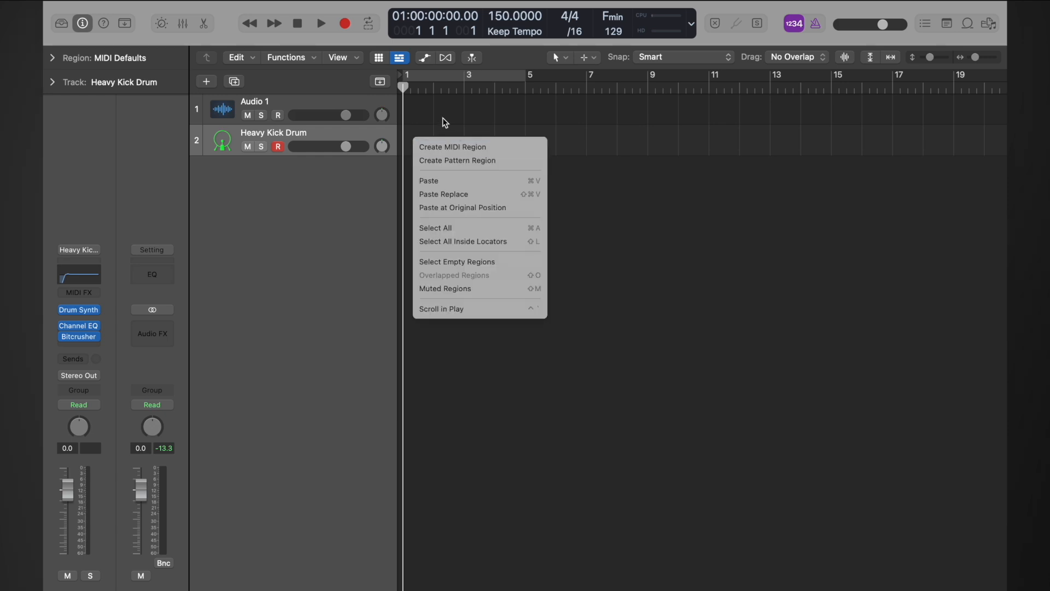
click(453, 148)
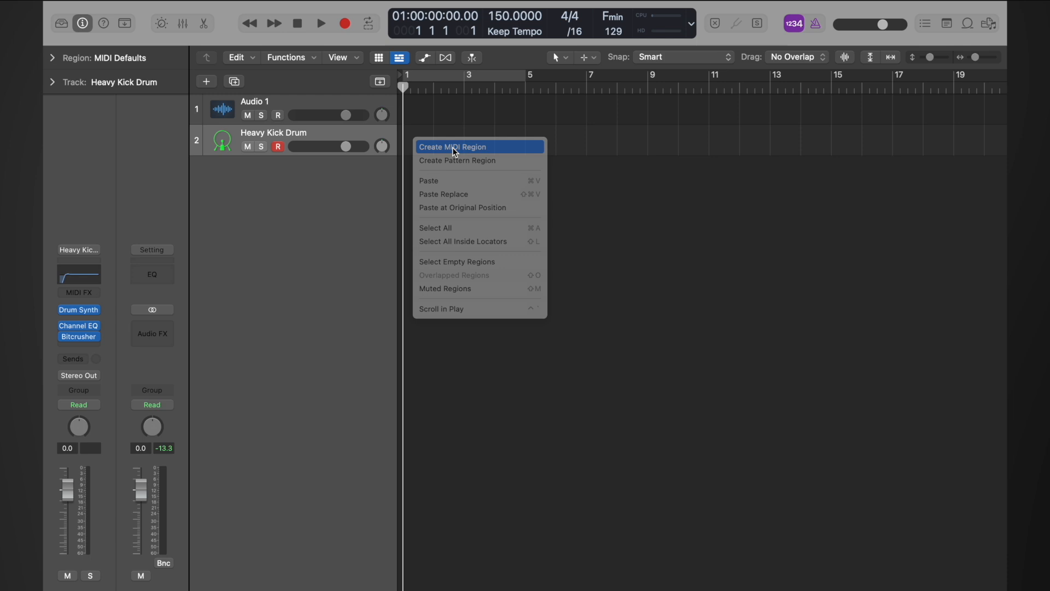
key(super+Right)
key(super+Right)
key(super+Right)
key(super+Right)
key(super+Right)
key(super+Down)
key(super+Down)
key(super+Down)
key(super+Down)
key(super+Down)
key(super+Down)
key(super+Down)
key(super+Down)
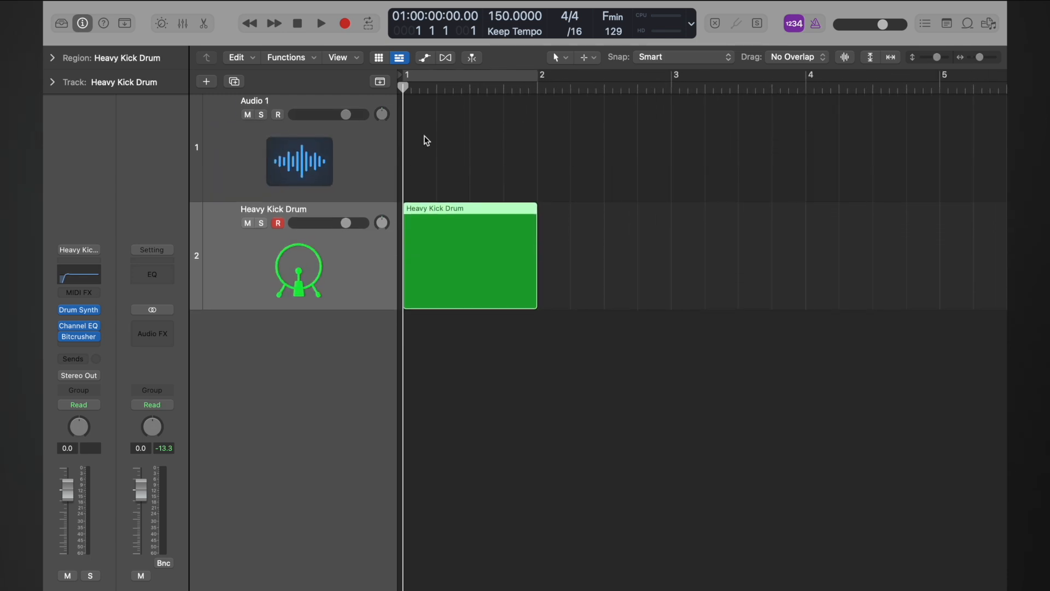
double_click(441, 257)
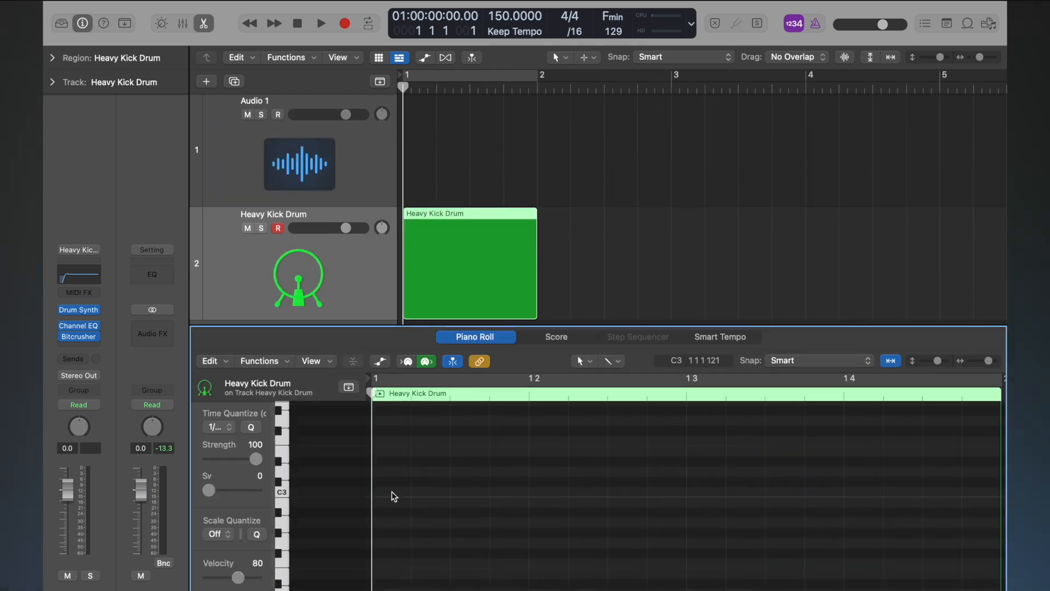
scroll(392, 467, down, 4)
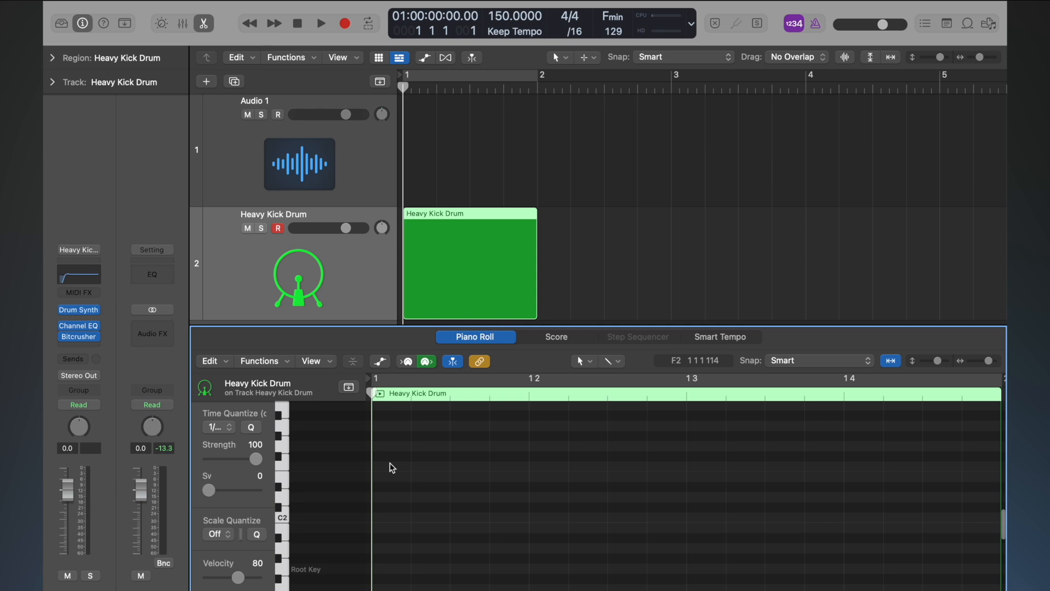
key(e)
key(e)
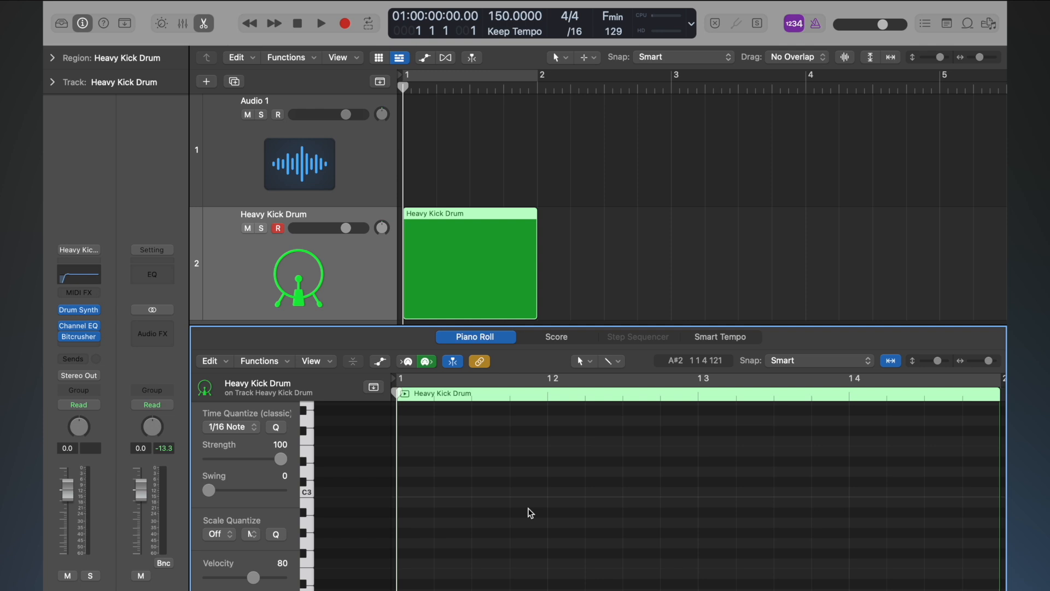
key(e)
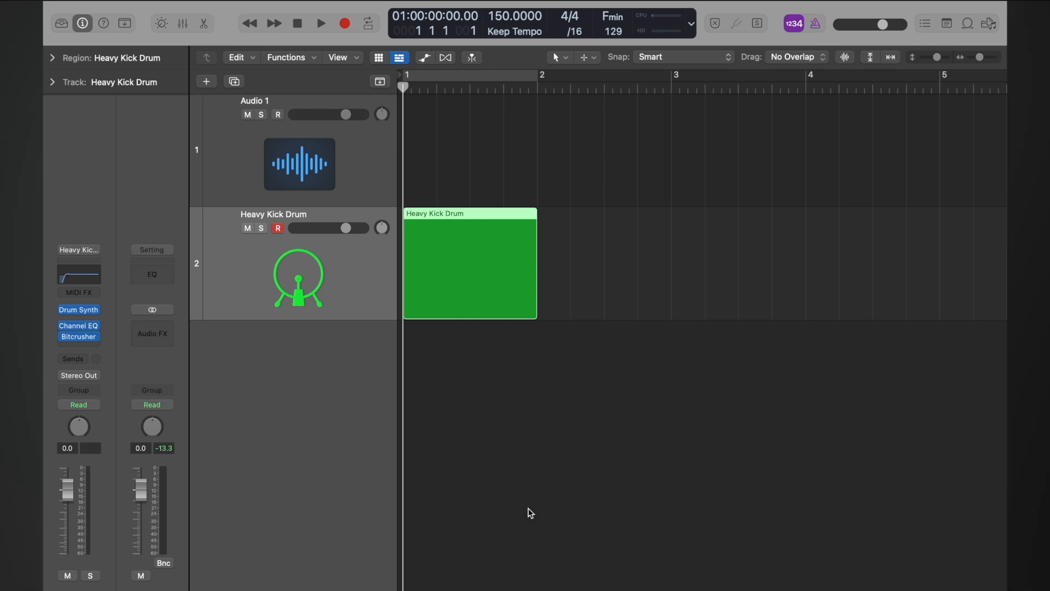
key(e)
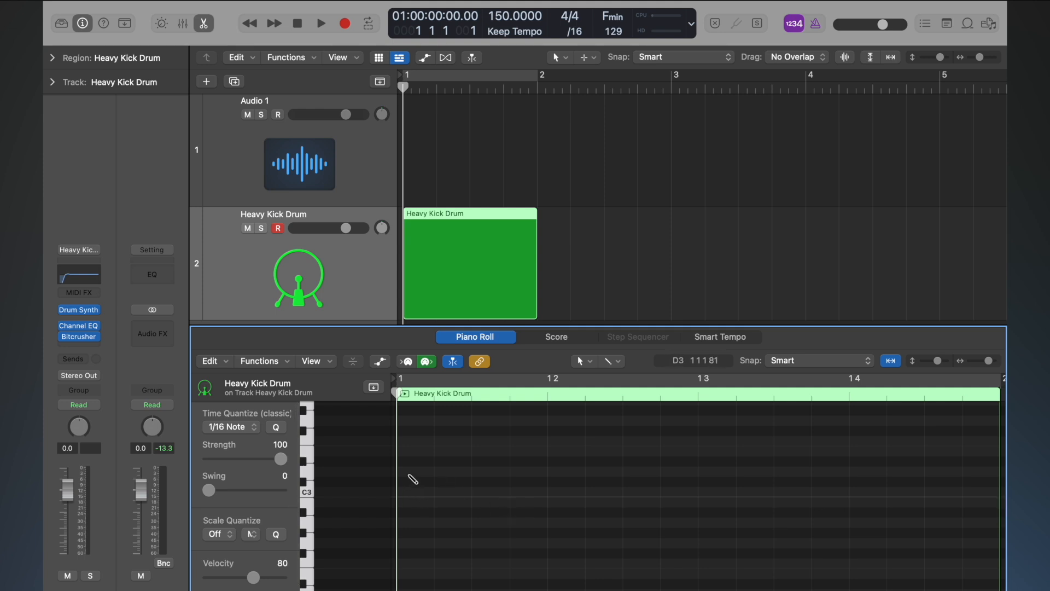
Add a C3 note at the start of the Heavy Kick Drum region and hide the note editor's automation area
super+click(413, 492)
key(a)
click(419, 493)
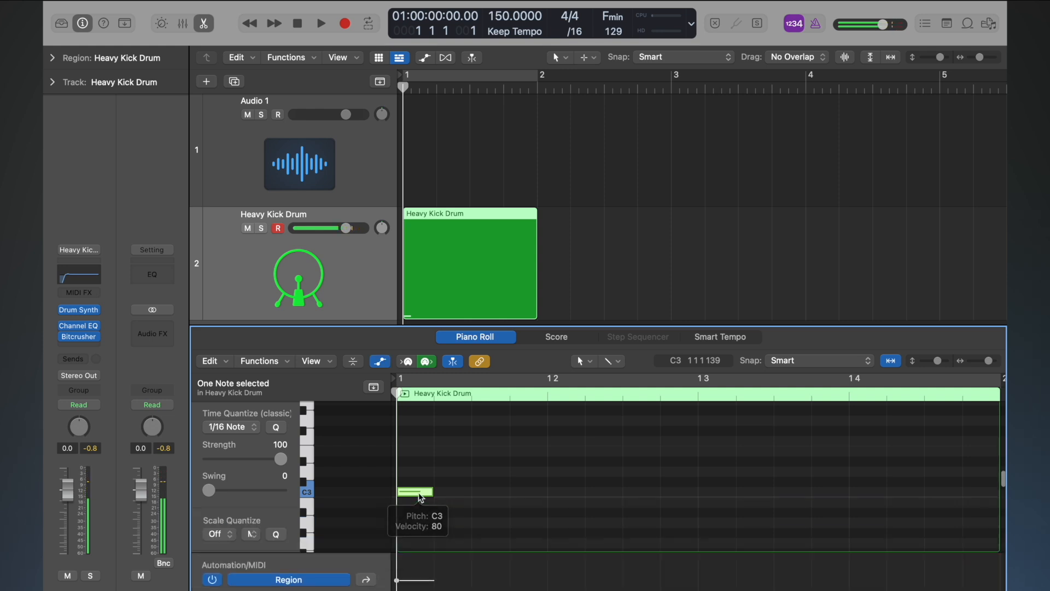
key(a)
click(80, 313)
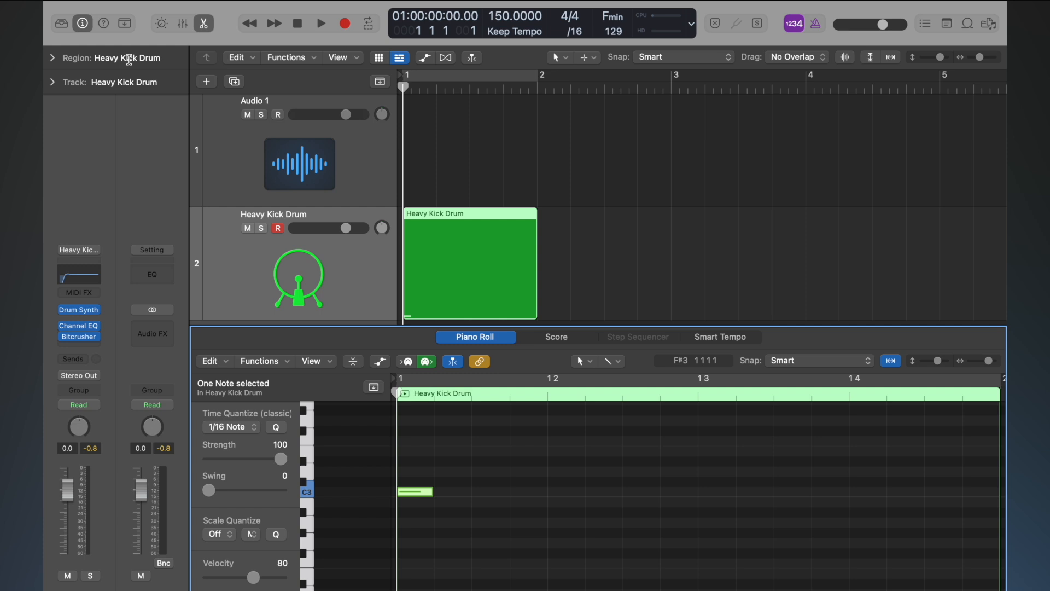
Lengthen the C3 note until it ends at beat 3 of bar 1, and close the Piano Roll
click(119, 45)
drag(433, 491, 698, 512)
scroll(699, 513, down, 10)
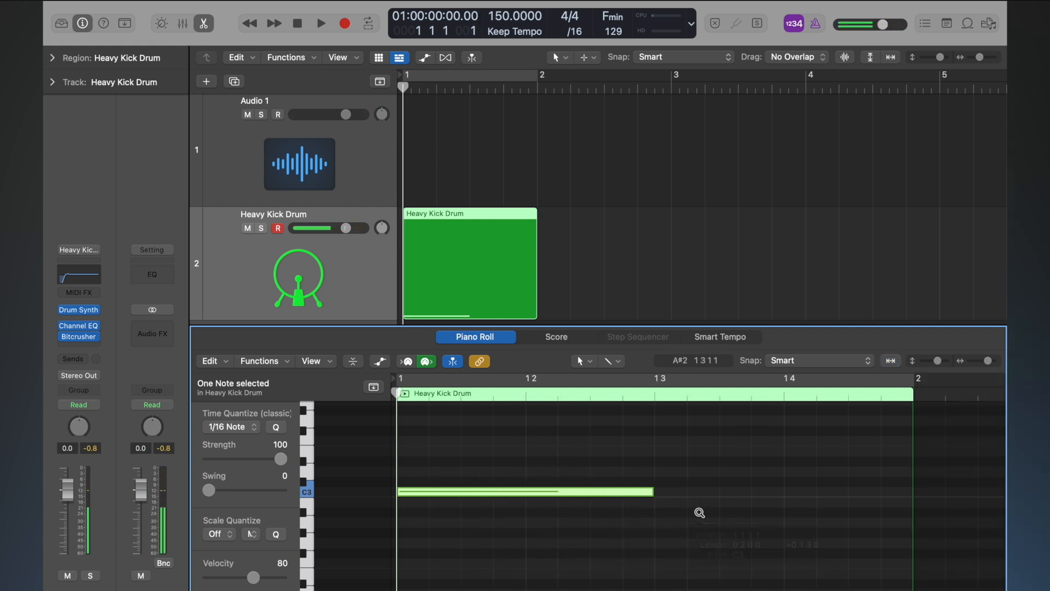
click(416, 492)
scroll(435, 236, down, 3)
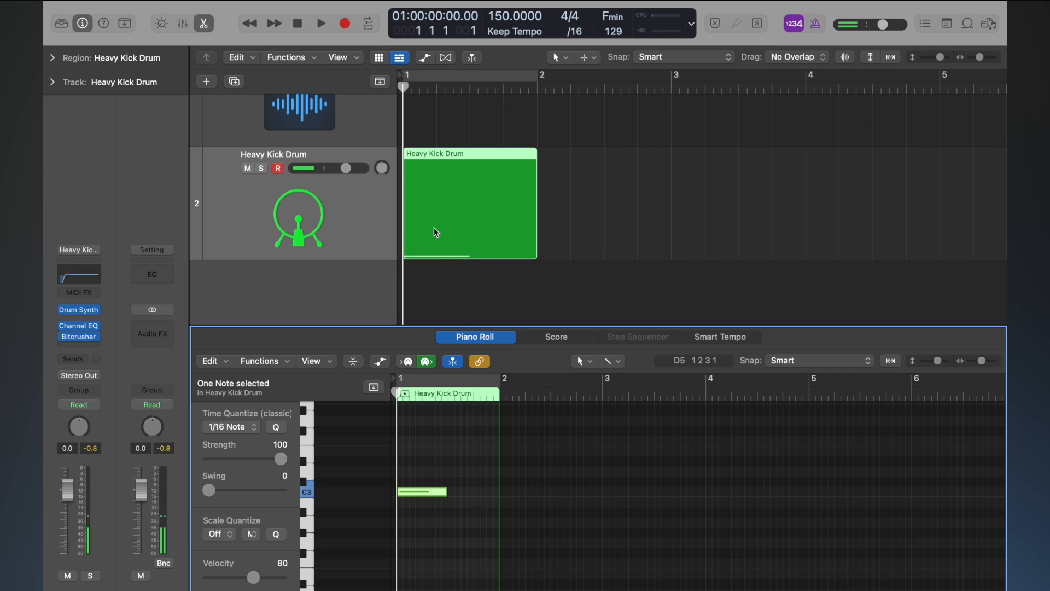
key(e)
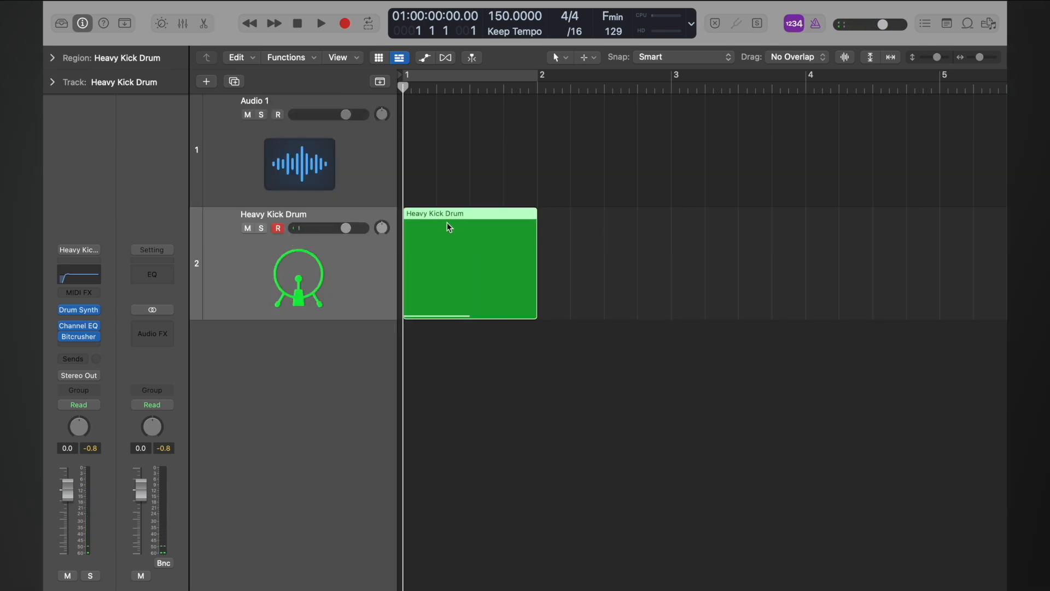
Bounce the Heavy Kick Drum region in place to a new track as Heavy Kick Drum_bip, leaving the source and with Normalize on
right_click(448, 226)
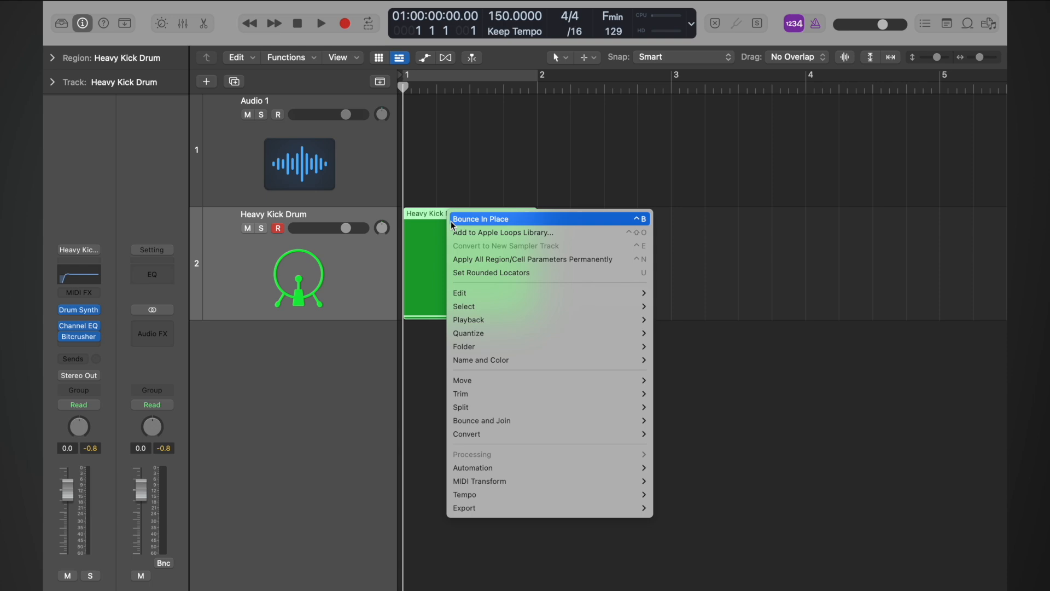
click(526, 219)
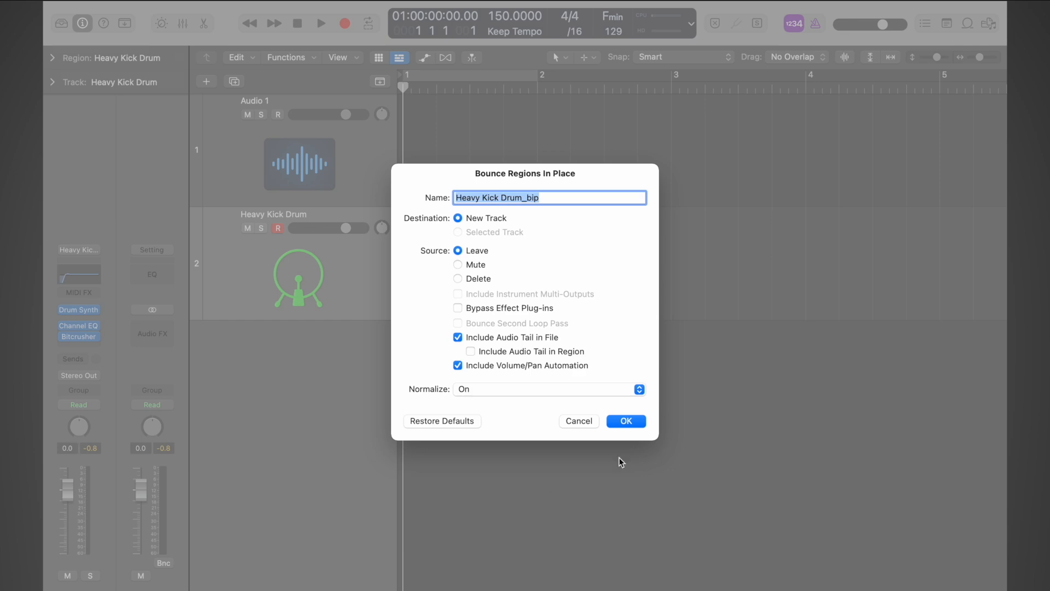
click(627, 421)
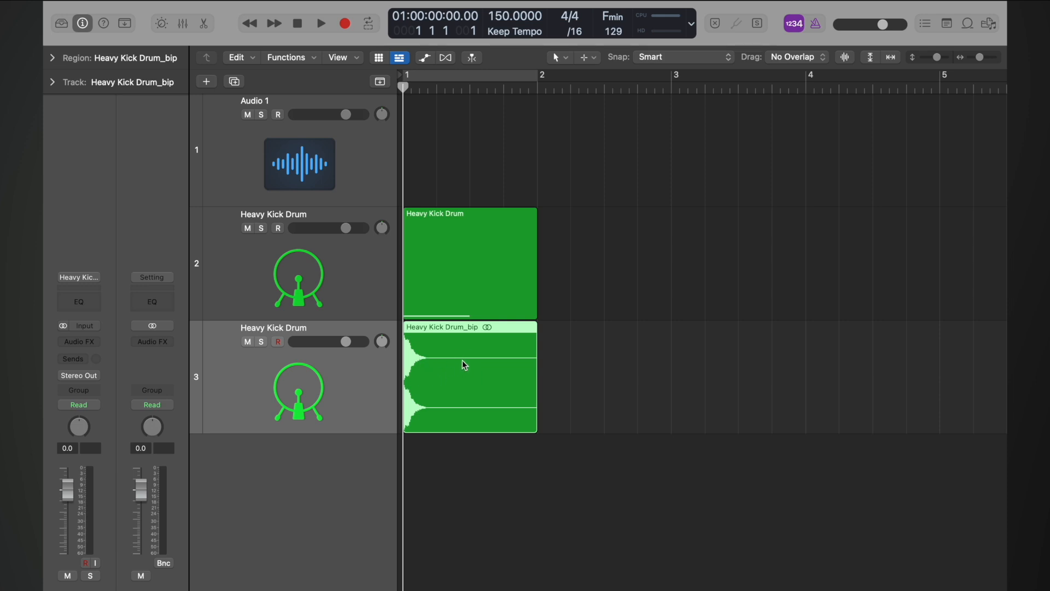
Mute the original Heavy Kick Drum instrument track and play back the bounced audio region
click(248, 228)
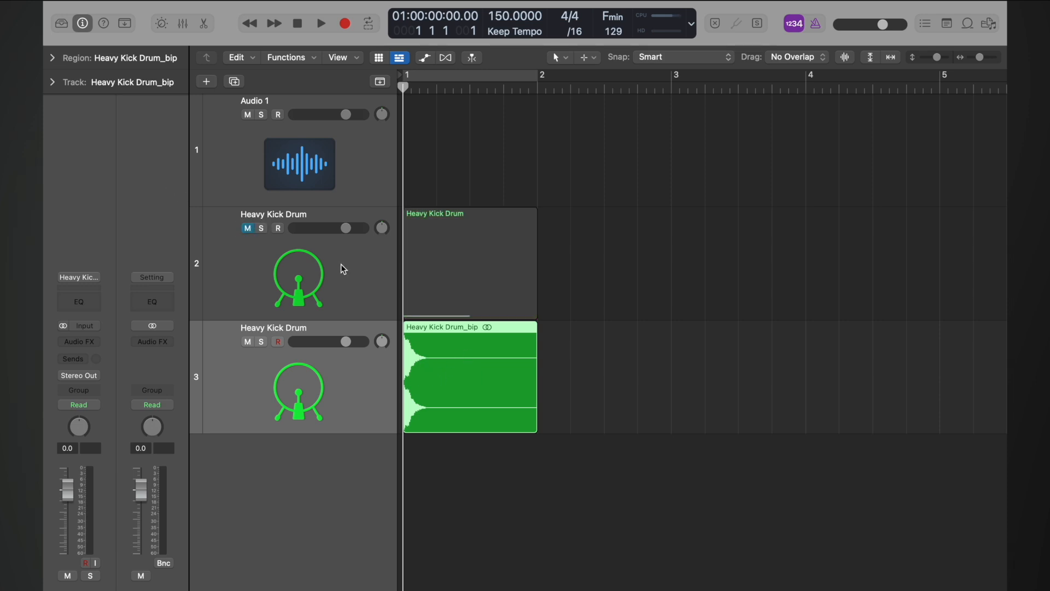
key(space)
key(space)
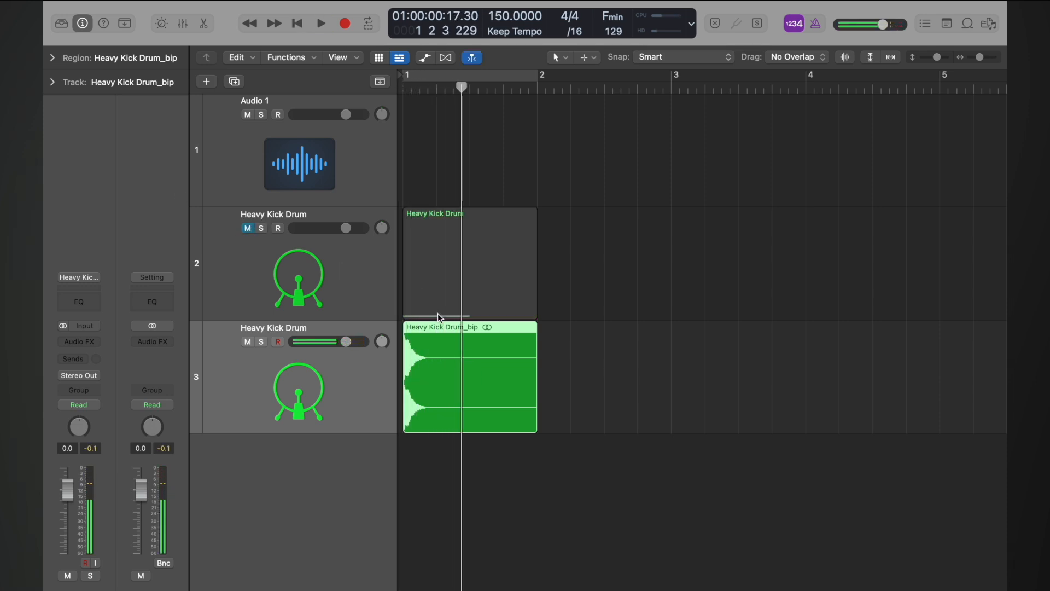
Add the bounced Heavy Kick Drum_bip region to the Apple Loops library as a one-shot under All Drums, Kick
right_click(437, 335)
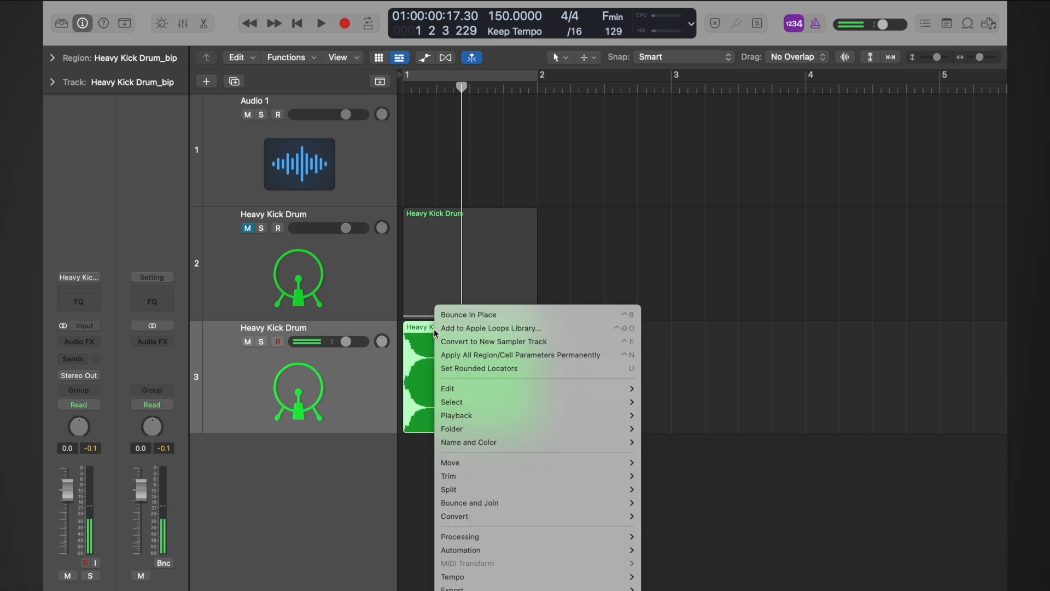
click(479, 328)
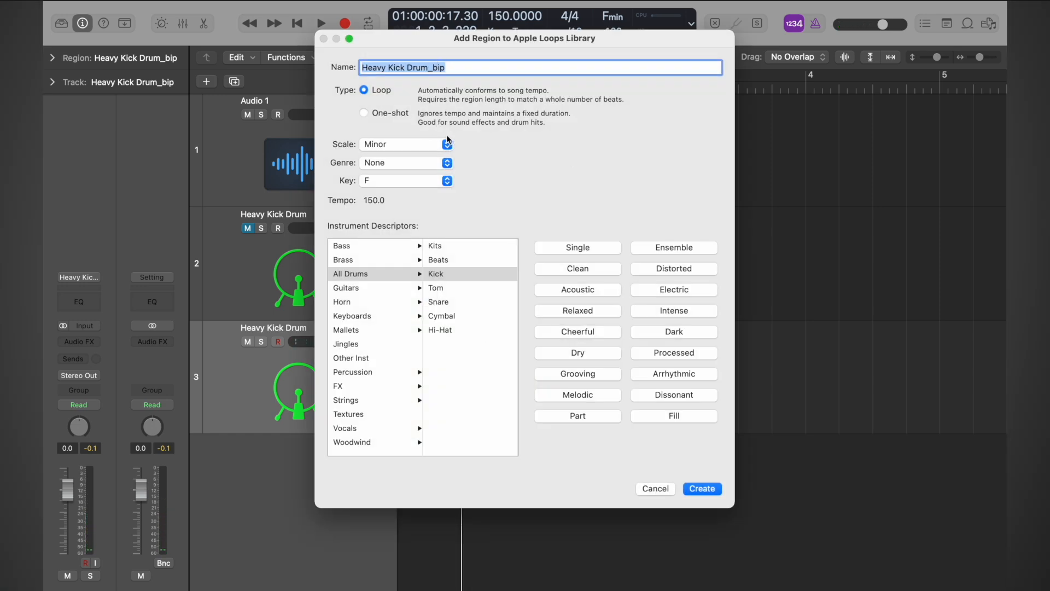
click(362, 112)
click(702, 488)
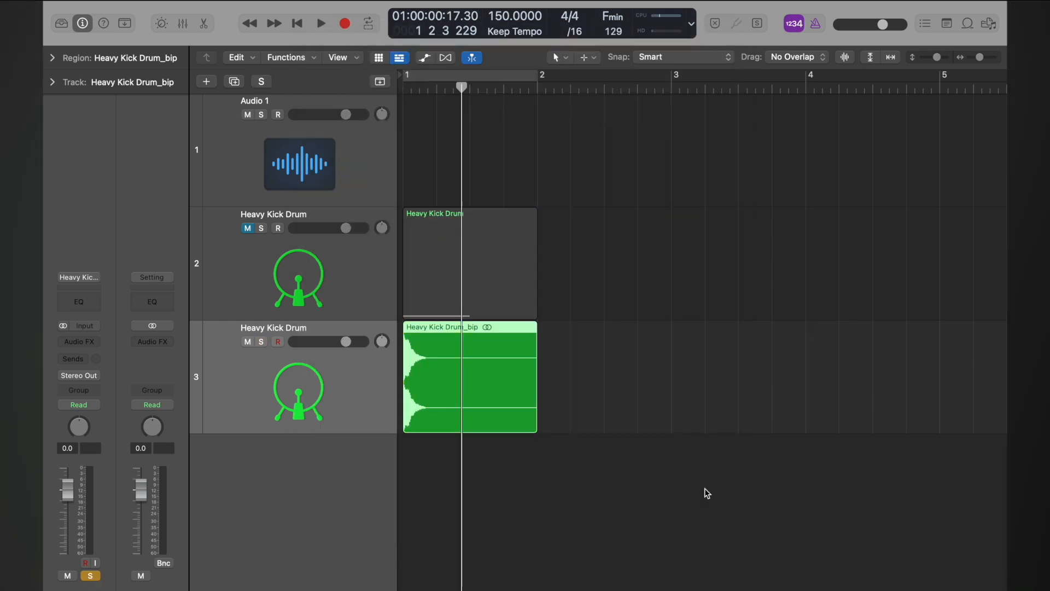
Search the My Loops collection for "heavy" and preview the Heavy Kick Drum_bip loop
click(967, 23)
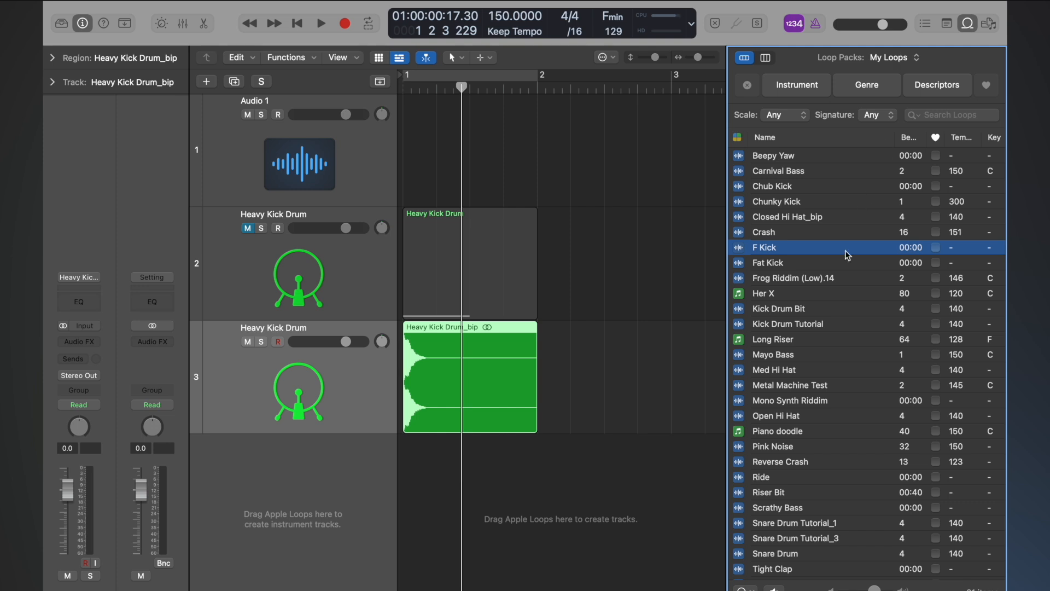
scroll(846, 254, down, 3)
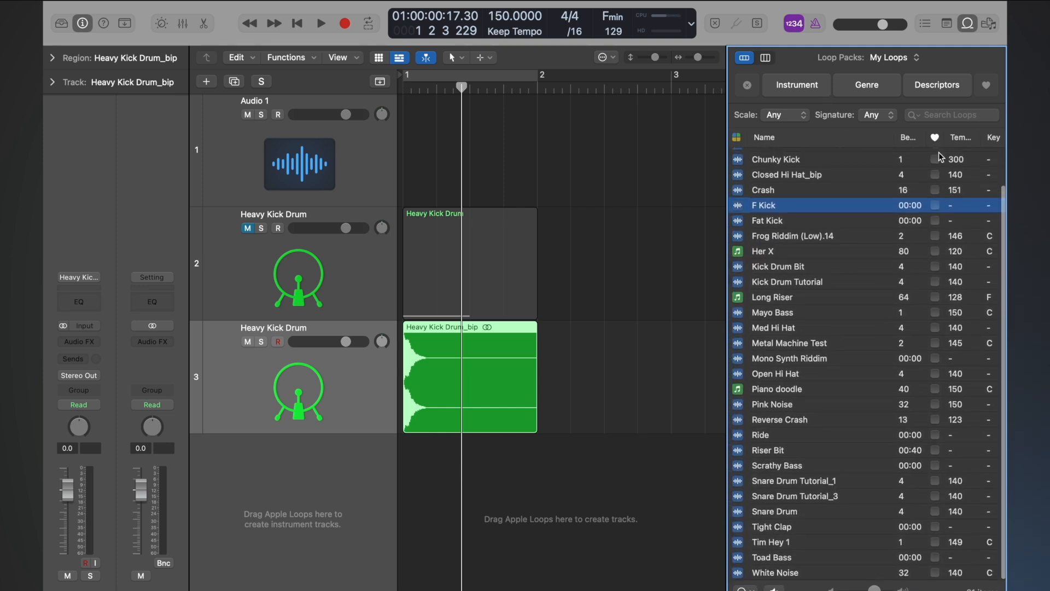
scroll(939, 164, up, 3)
click(951, 115)
text(heavy)
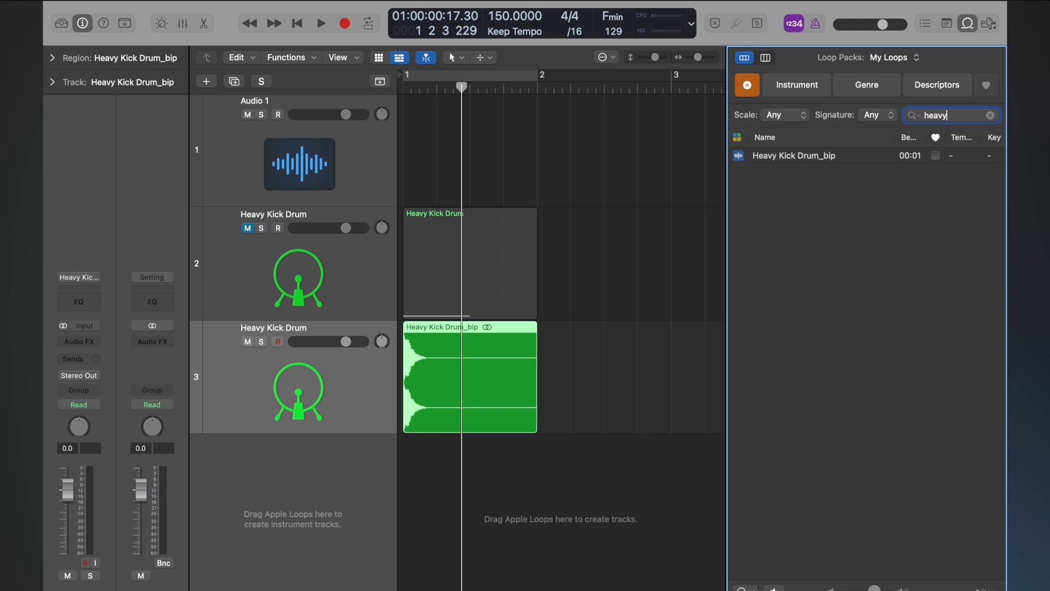
click(810, 158)
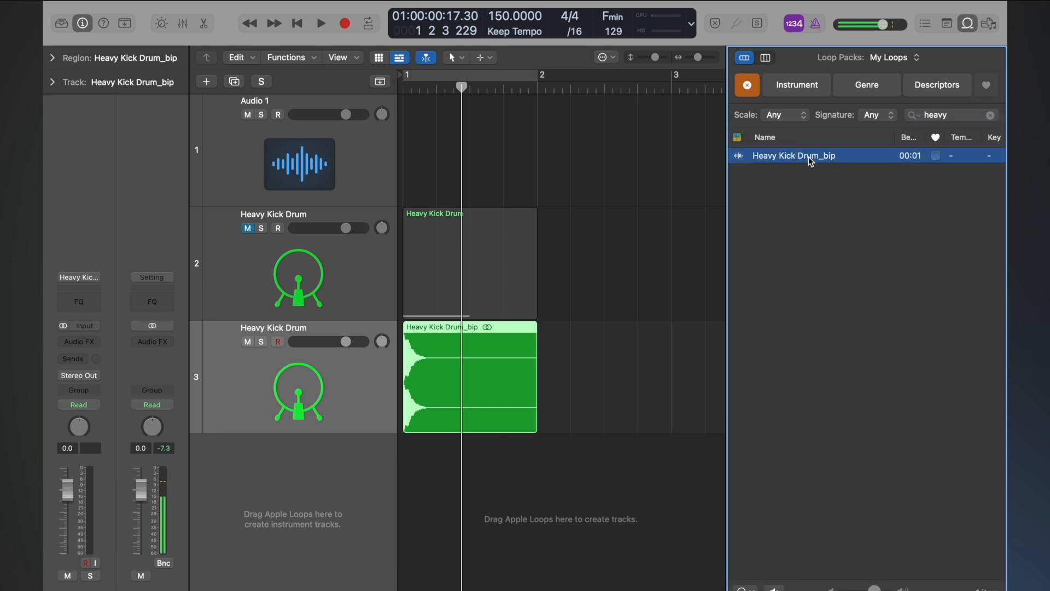